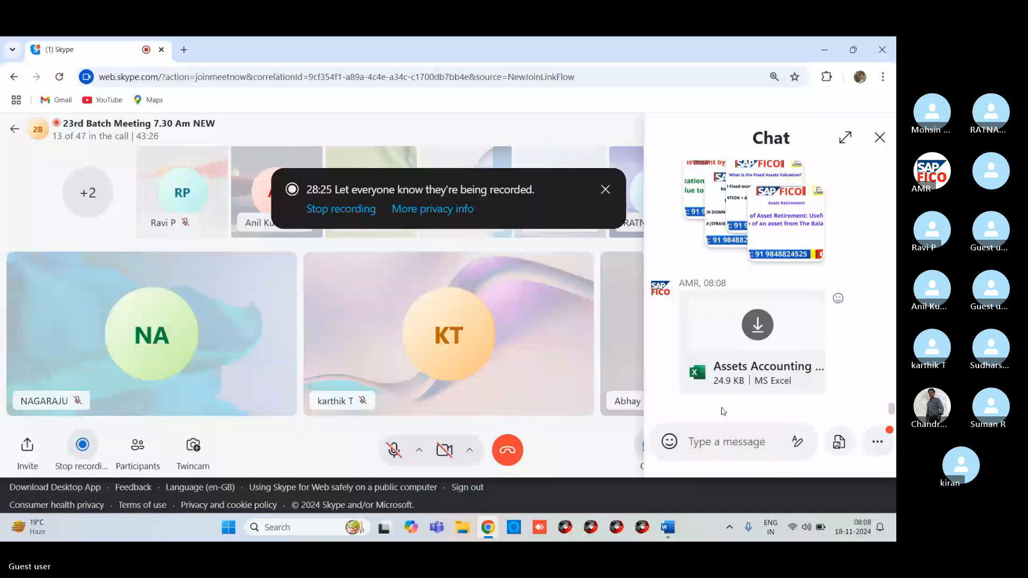
- Download the Assets Accounting STUDENT workbook from the Skype chat and open it in Excel
click(757, 324)
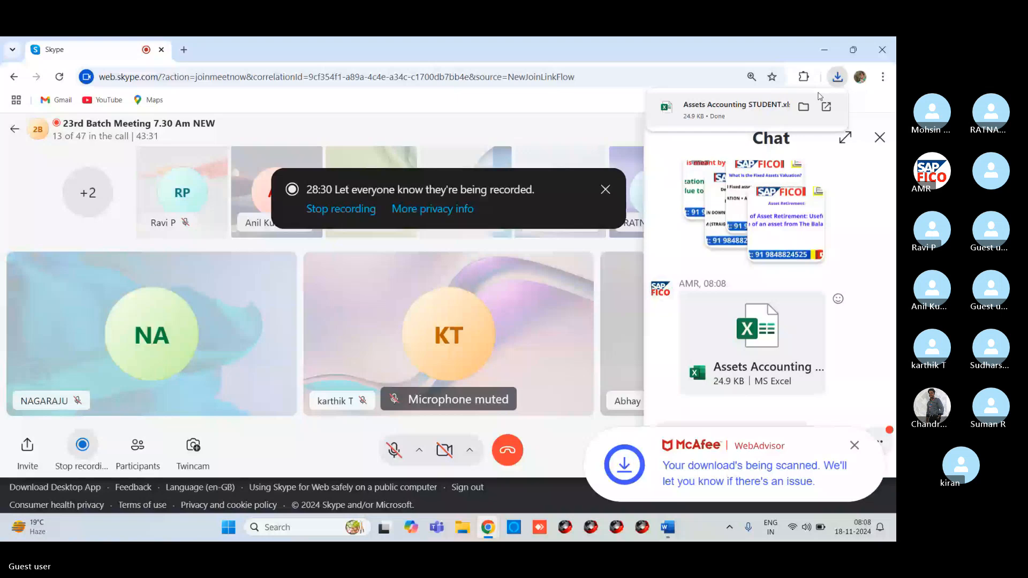
click(819, 97)
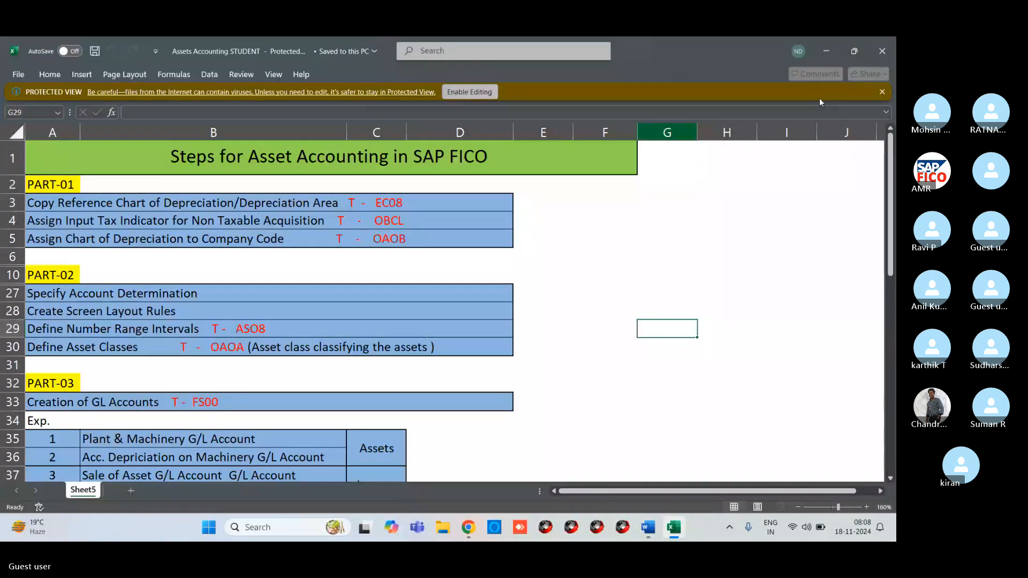
- Re-maximize Excel and scroll through the Steps for Asset Accounting in SAP FICO list
click(852, 63)
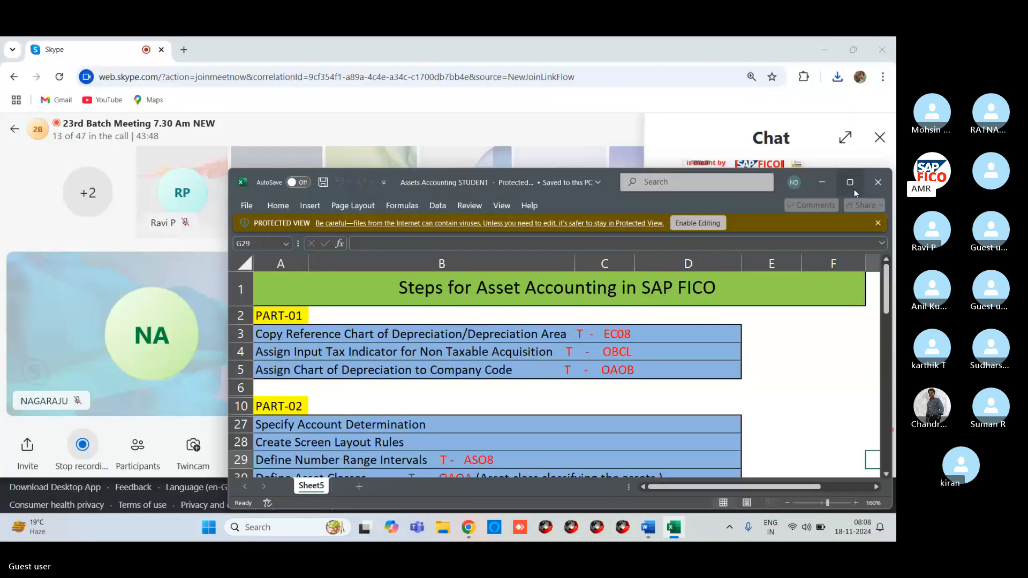
click(853, 182)
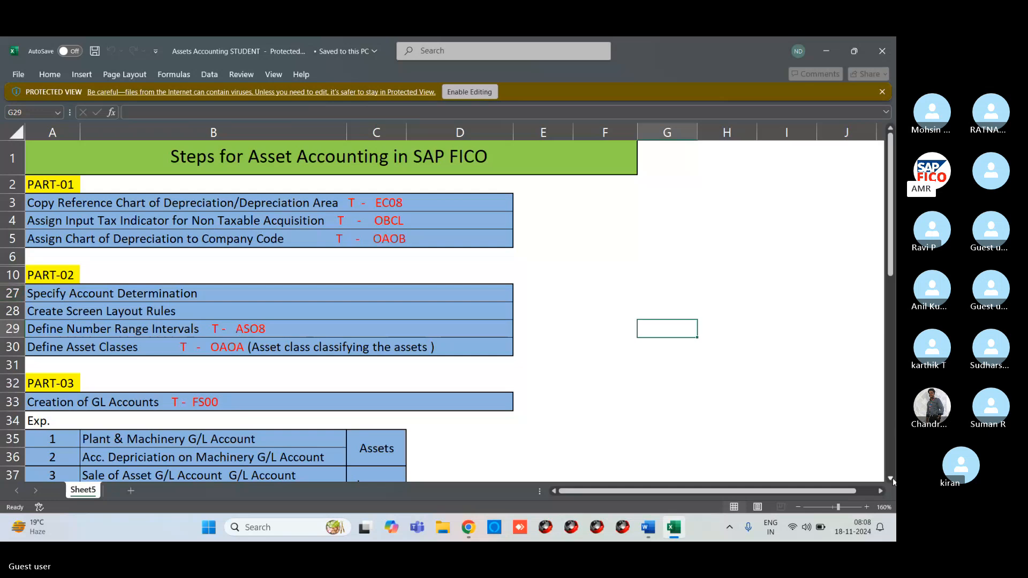
scroll(893, 481, down, 6)
scroll(893, 481, down, 1)
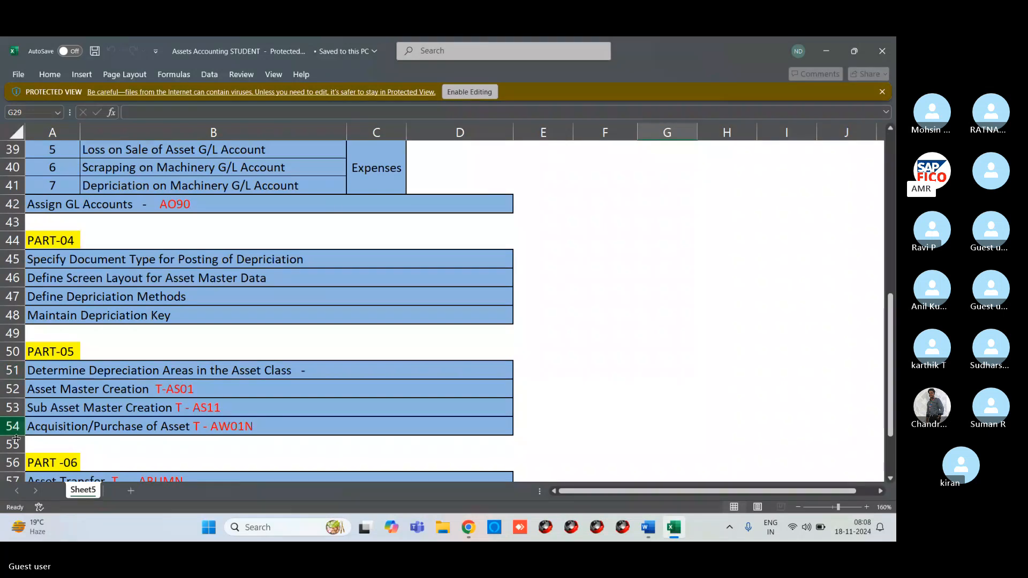
scroll(892, 486, down, 1)
scroll(892, 485, down, 2)
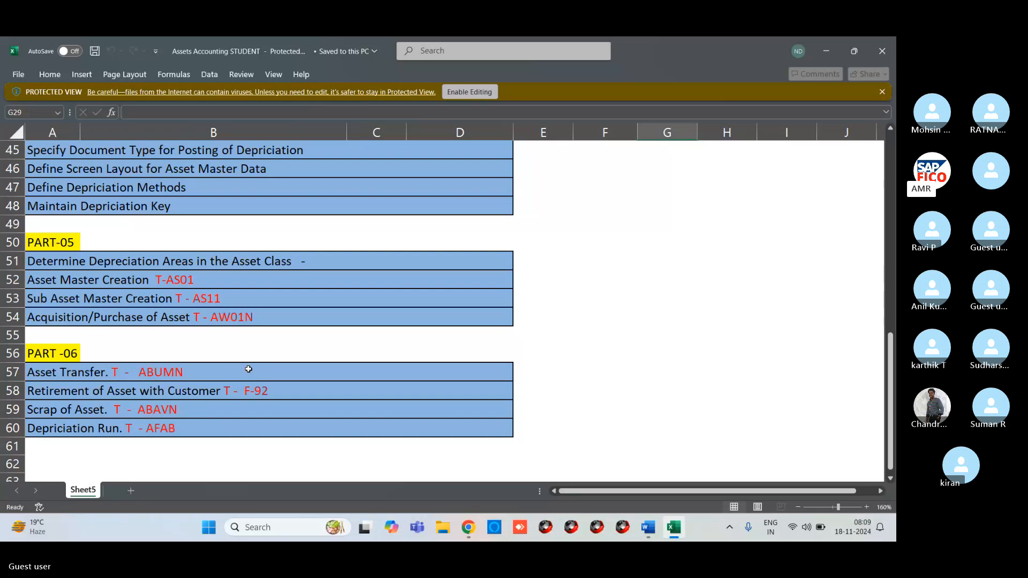
scroll(248, 369, up, 8)
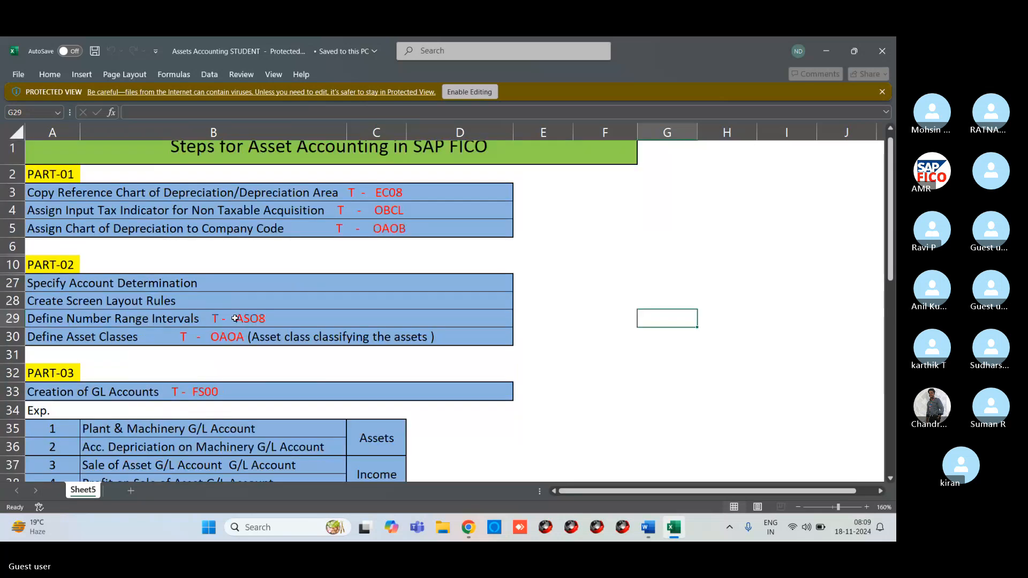
- Select cell A3 with the first Part-01 step, then minimize Excel and Chrome
click(166, 198)
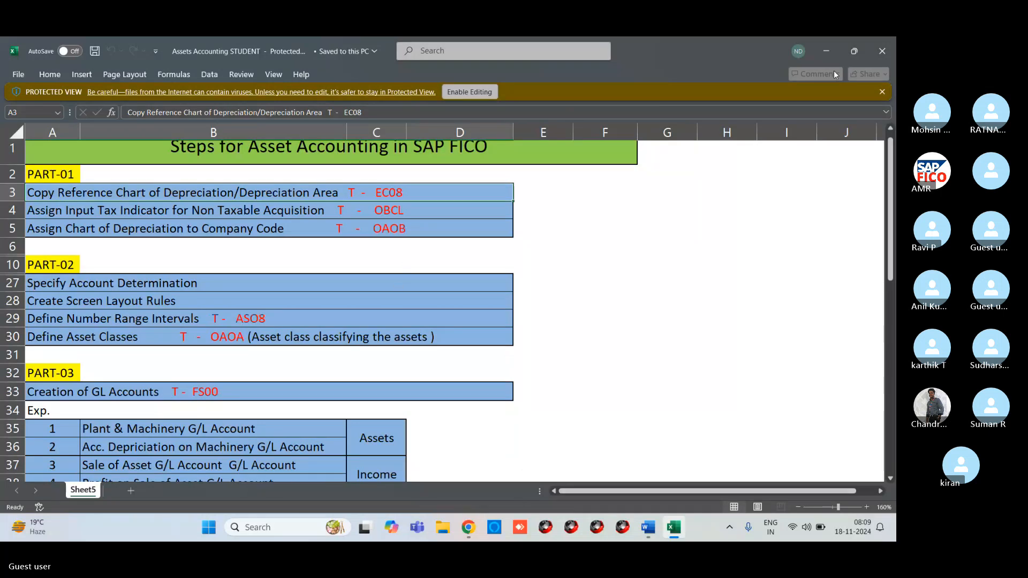
click(831, 49)
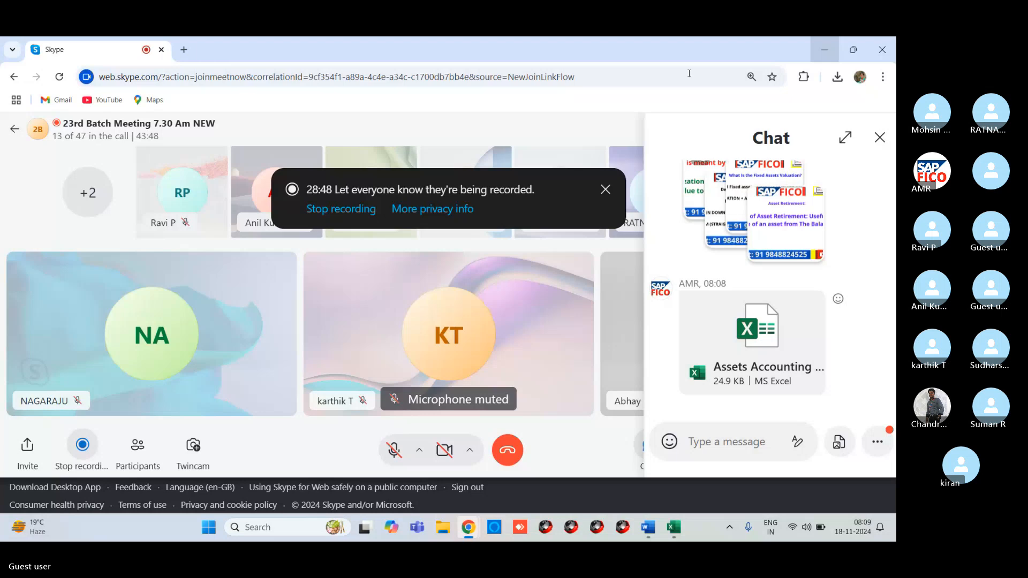
click(825, 50)
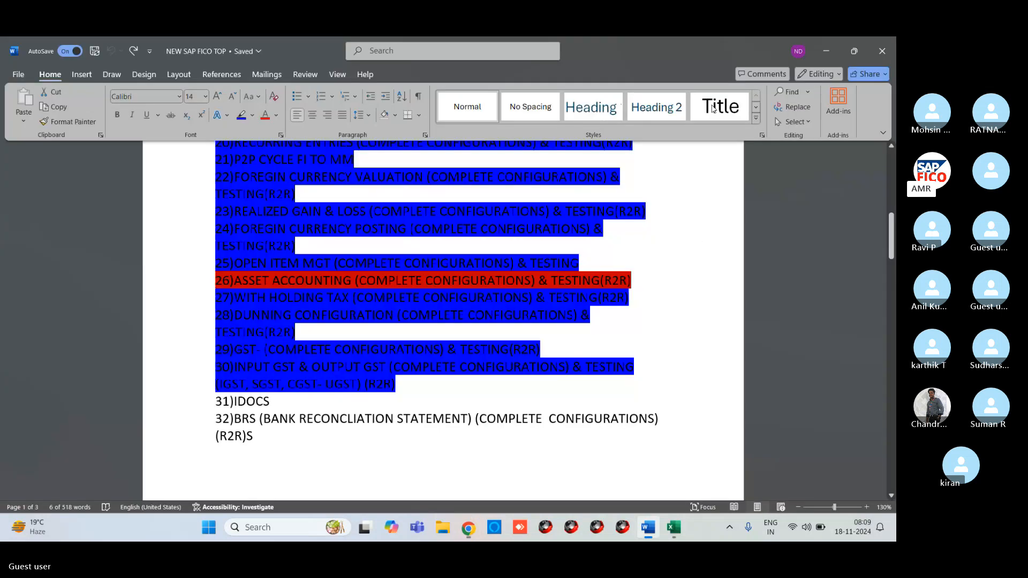
- Launch SAP Logon and sign in to the IDES system, client 800, with user ID and password
click(826, 51)
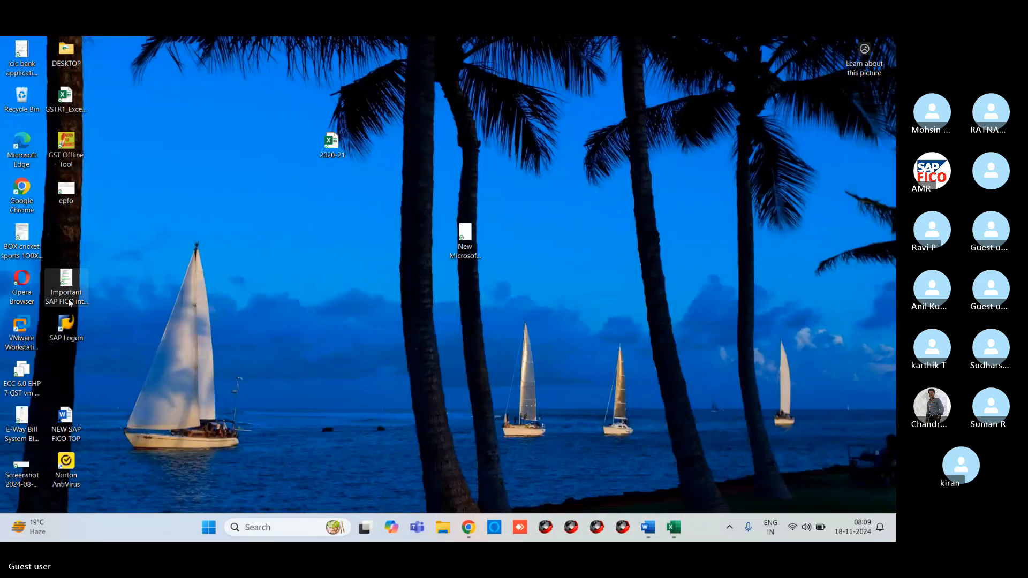
double_click(66, 326)
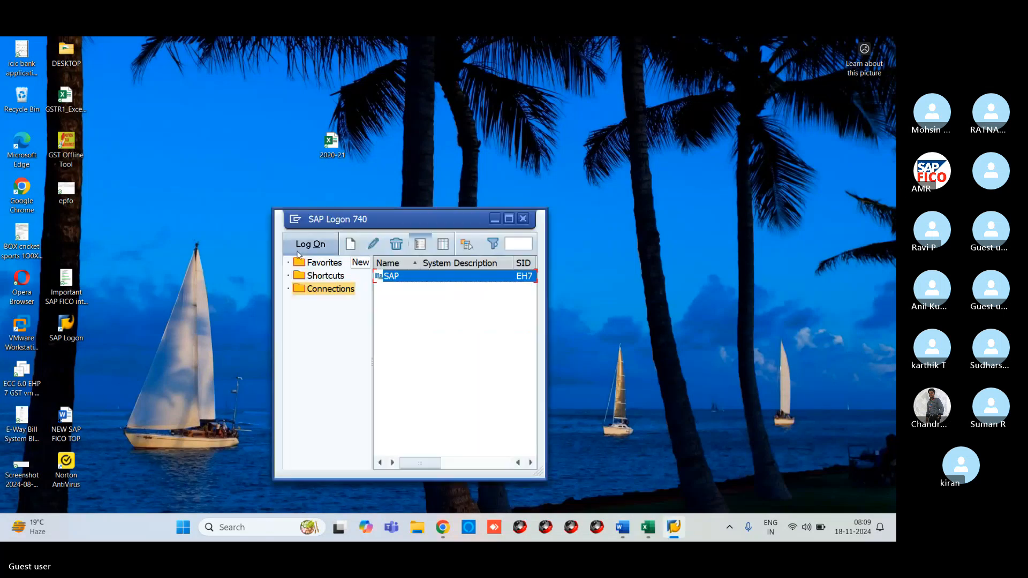
click(300, 249)
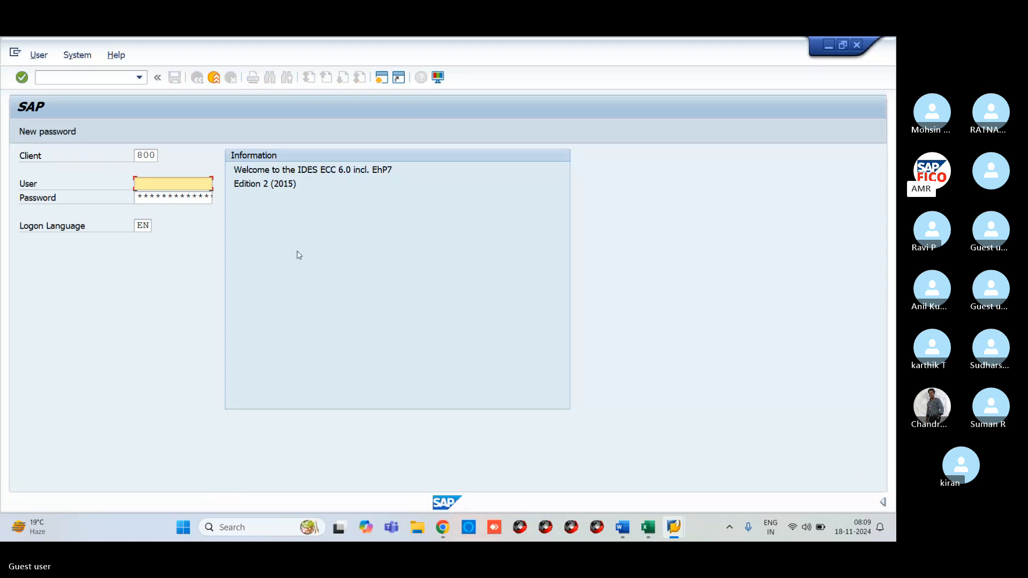
text(29)
key(Down)
key(Return)
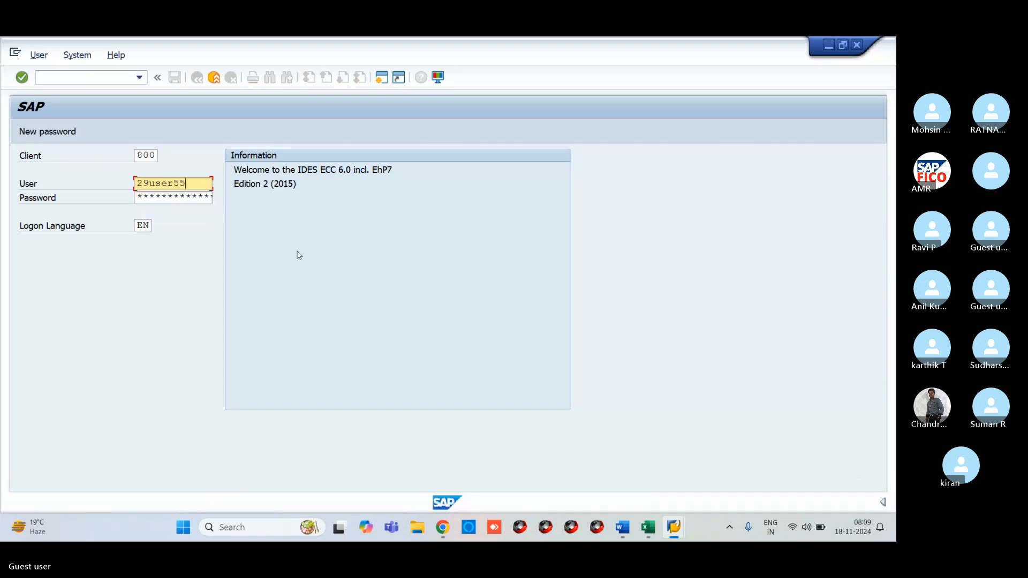
key(Tab)
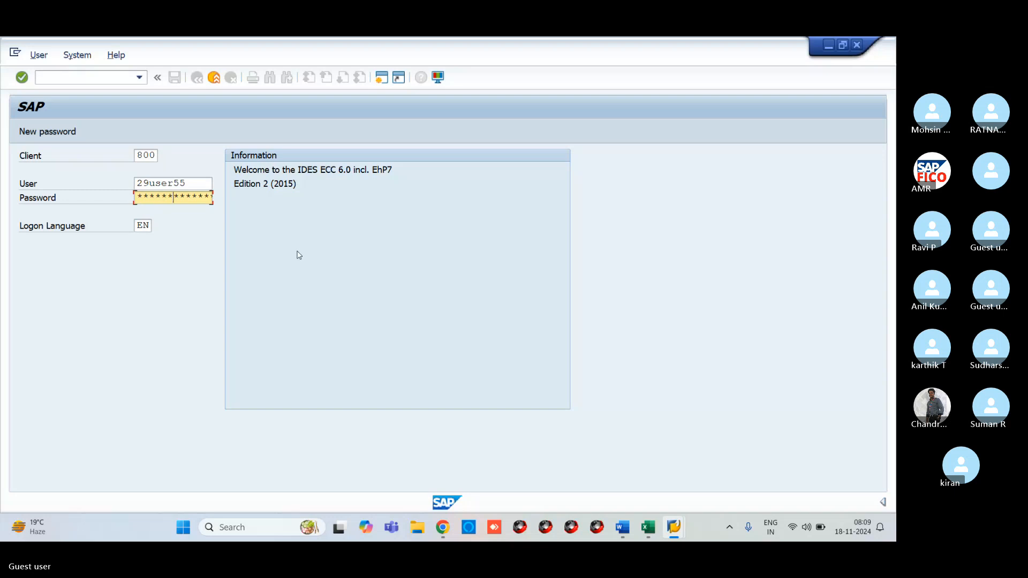
key(Return)
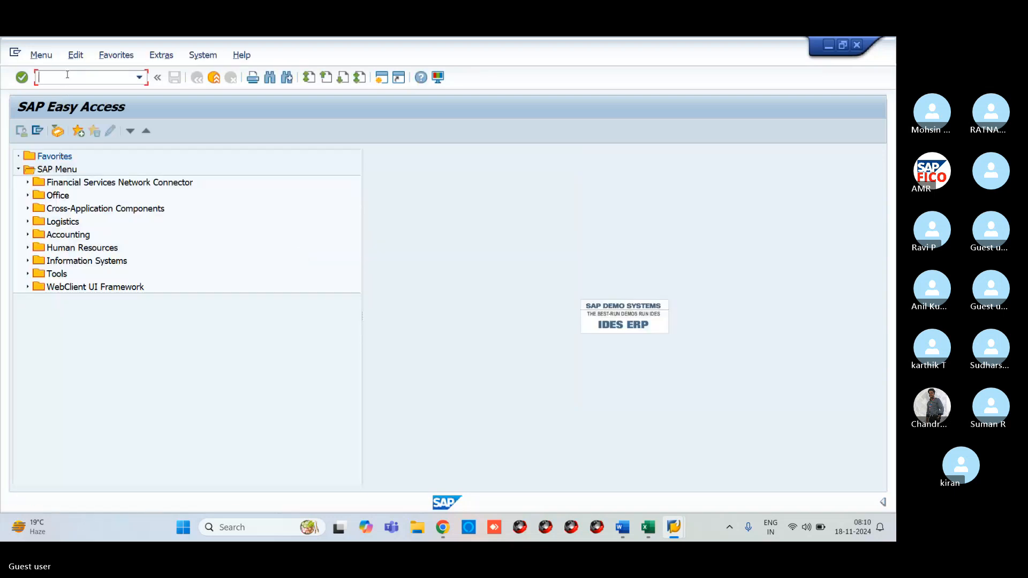
- Open the SPRO Reference IMG and expand Financial Accounting (New) > Asset Accounting > Organizational Structures
text(SPRO)
key(Return)
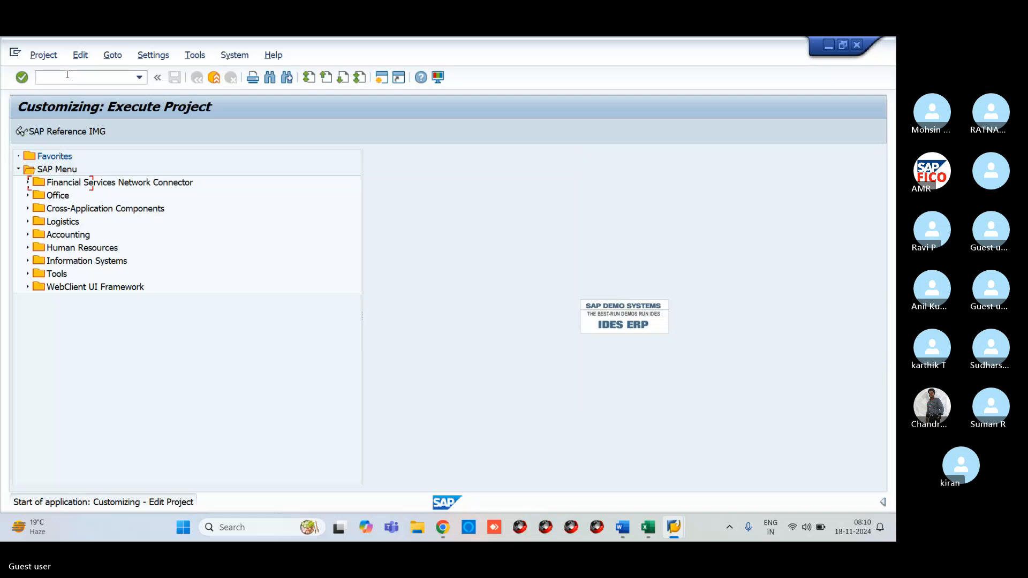
key(F5)
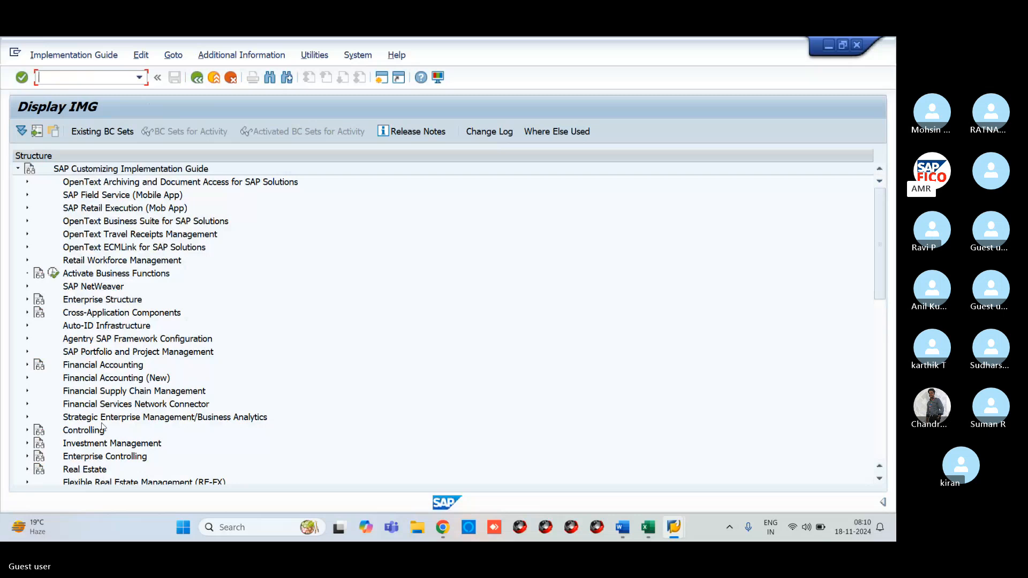
click(27, 378)
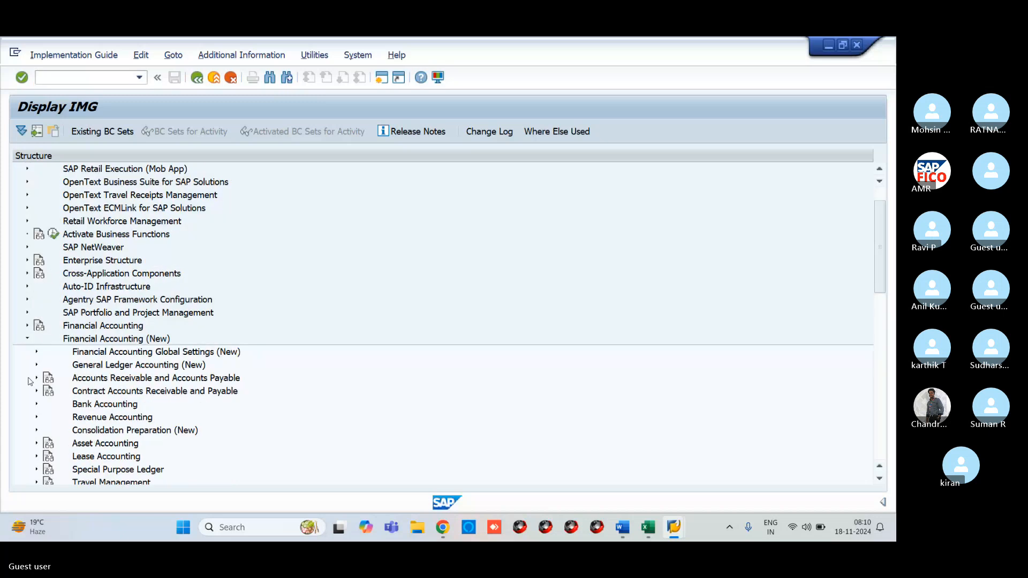
click(37, 443)
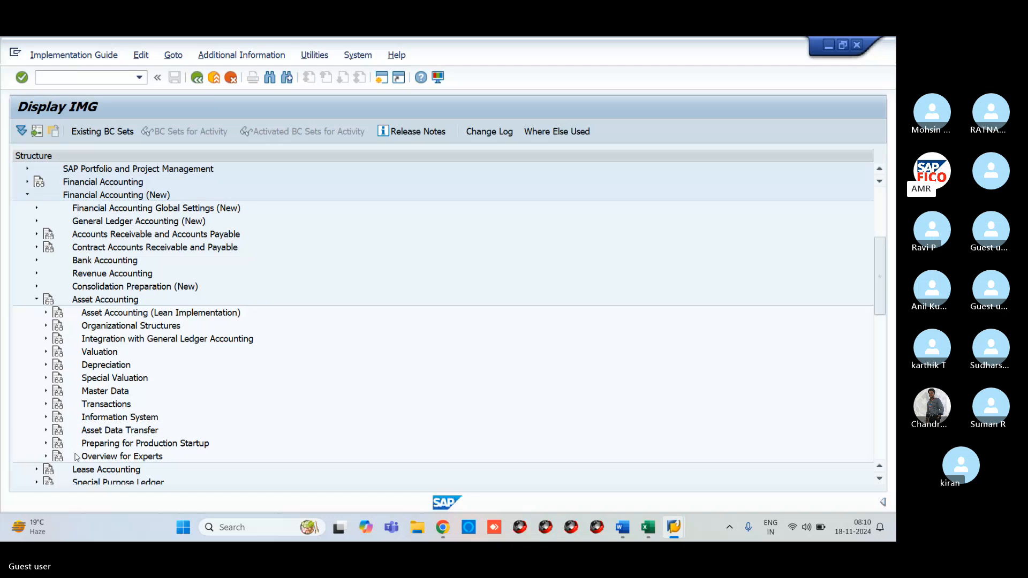
scroll(77, 457, down, 1)
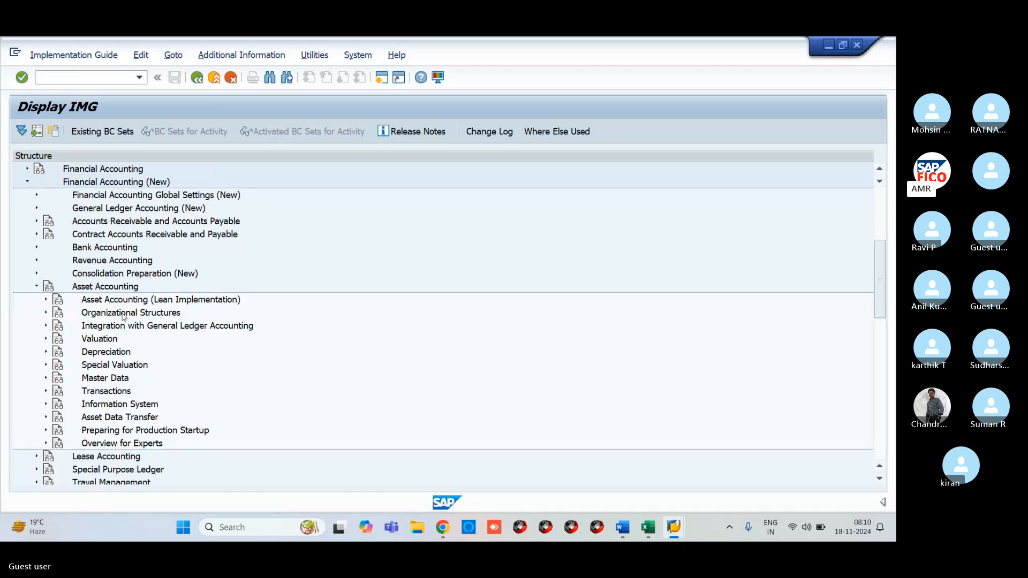
click(47, 314)
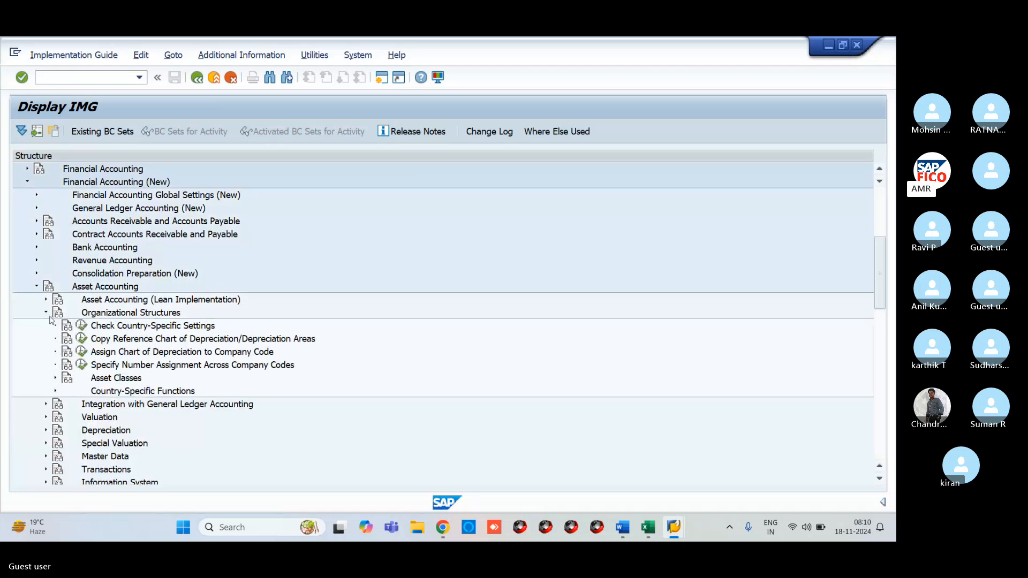
- Show IMG activity keys in the tree and run Check Country-Specific Settings
click(252, 56)
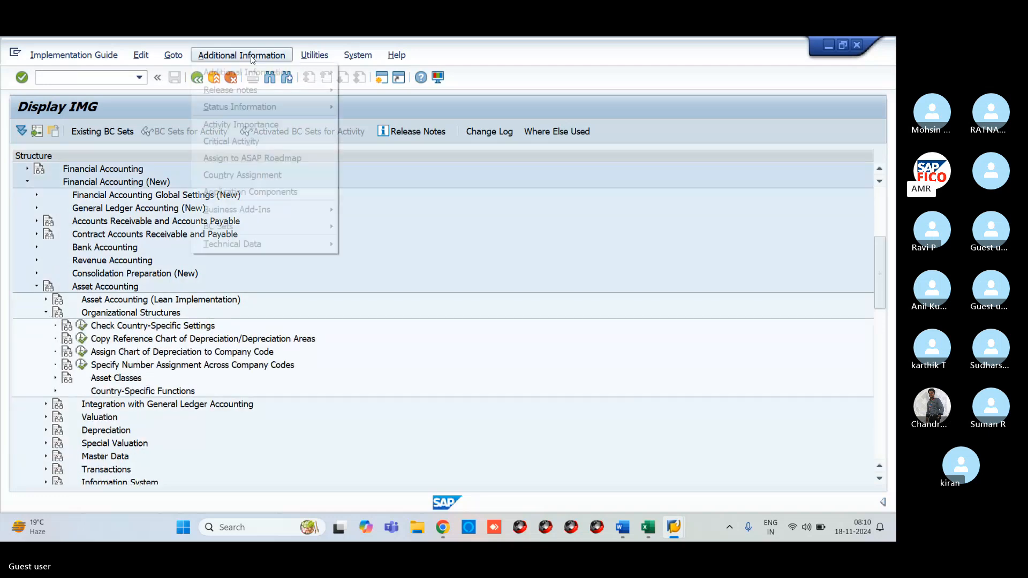
mouse_move(355, 56)
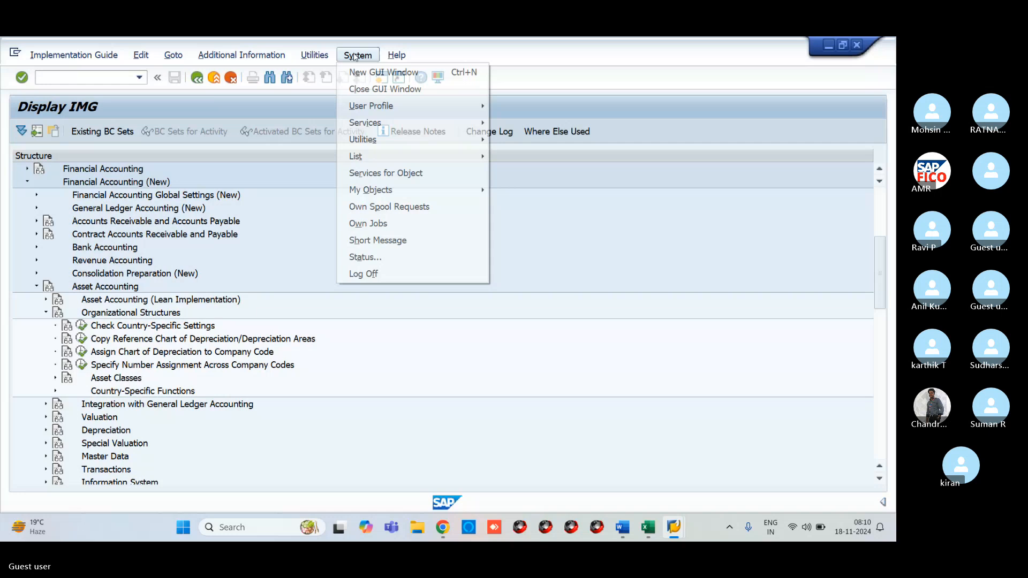
mouse_move(270, 56)
mouse_move(274, 82)
mouse_move(368, 87)
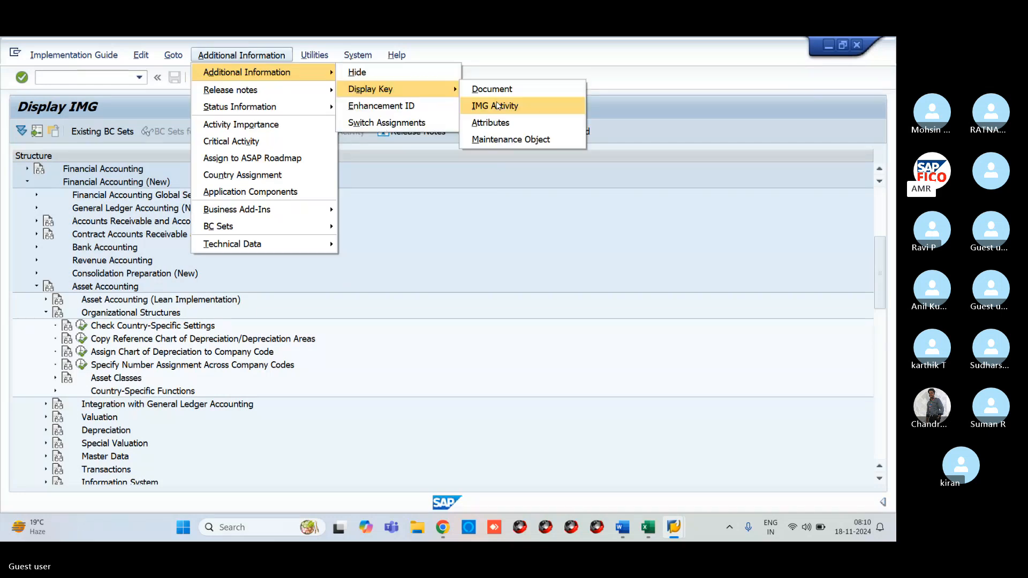
click(484, 104)
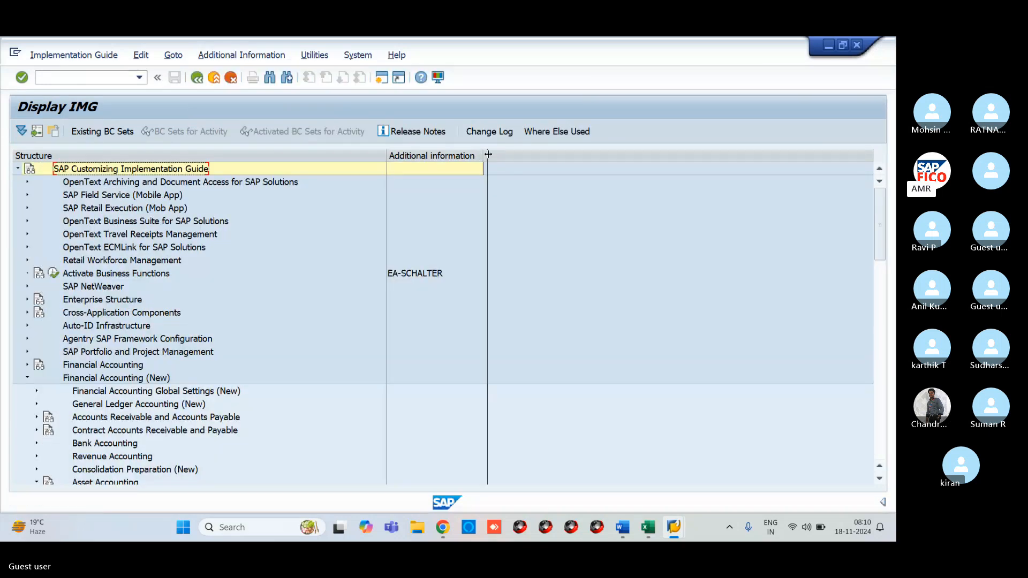
scroll(252, 369, down, 3)
scroll(241, 378, down, 1)
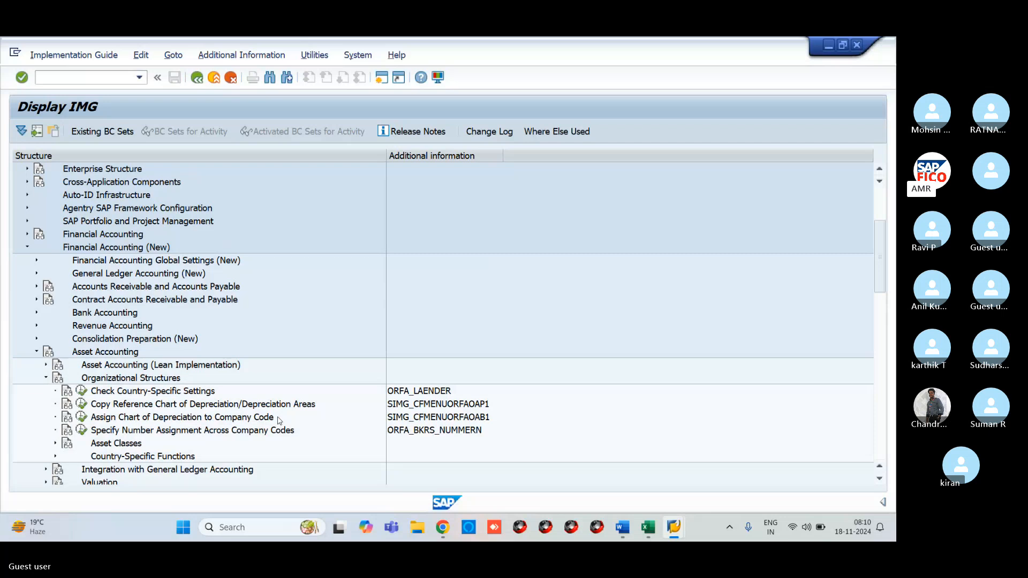
scroll(278, 421, down, 1)
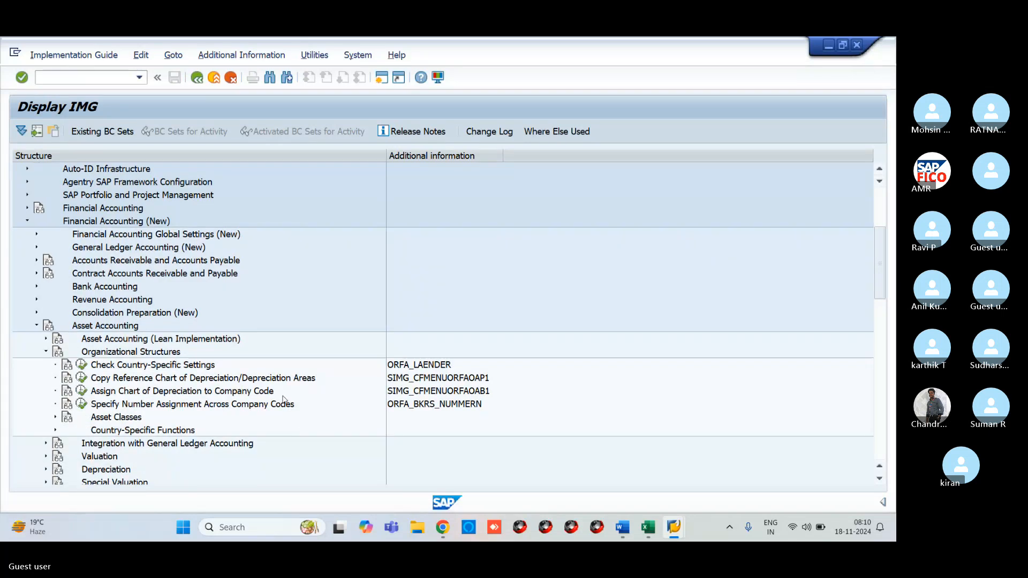
click(78, 366)
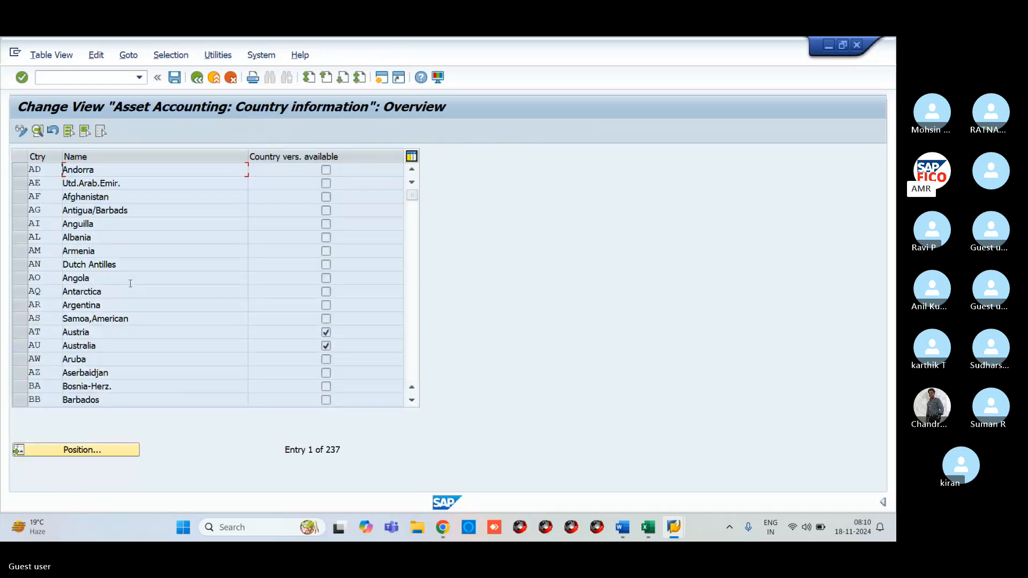
- Return to the IMG and open the Copy Reference Chart of Depreciation/Depreciation Areas activity list
click(197, 78)
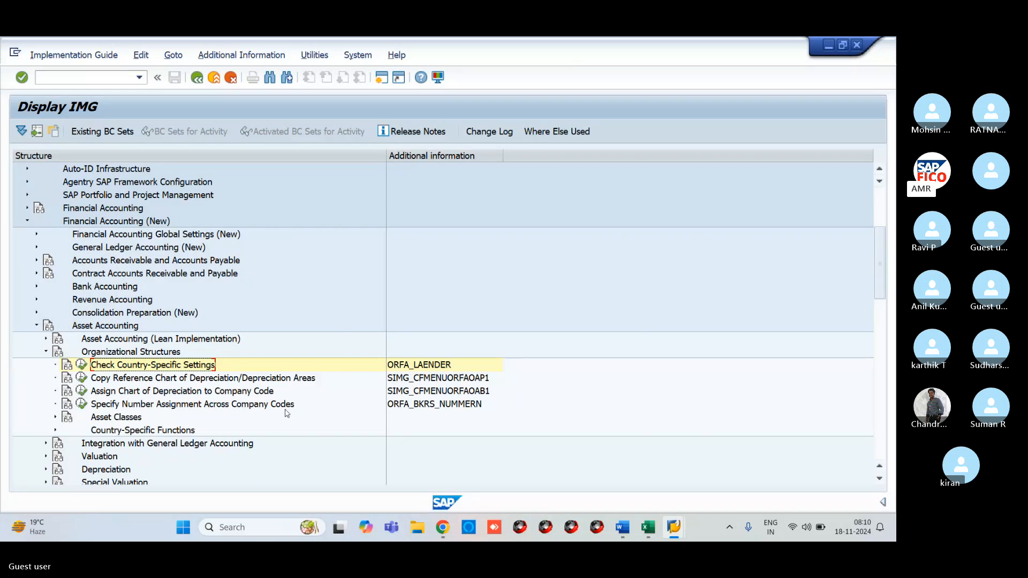
click(80, 378)
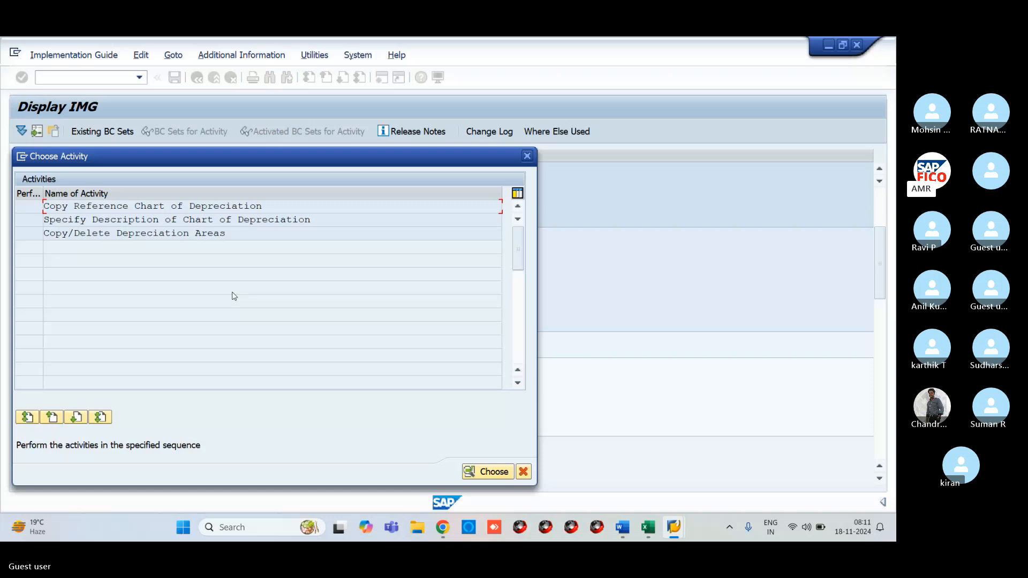
click(531, 159)
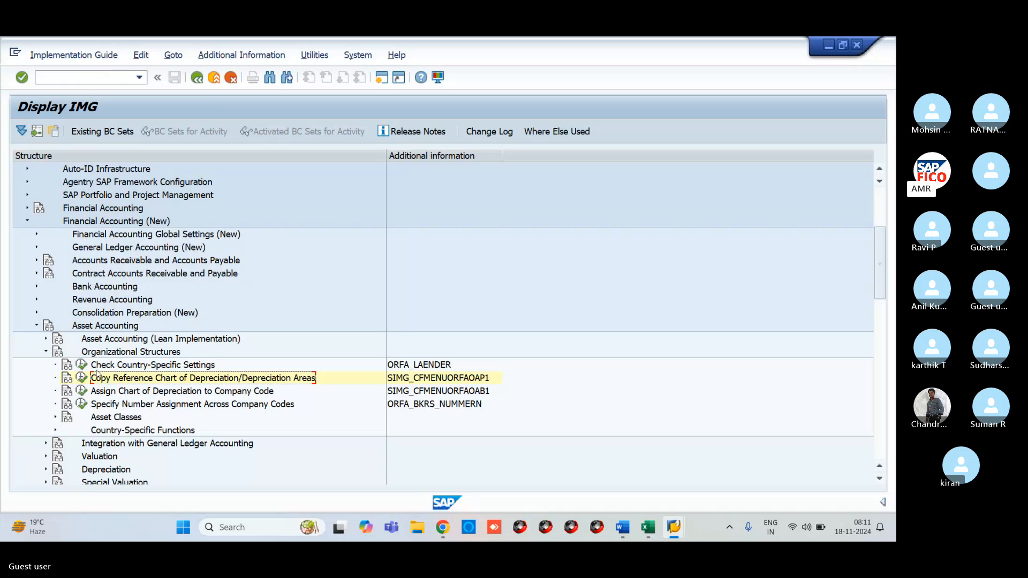
click(80, 379)
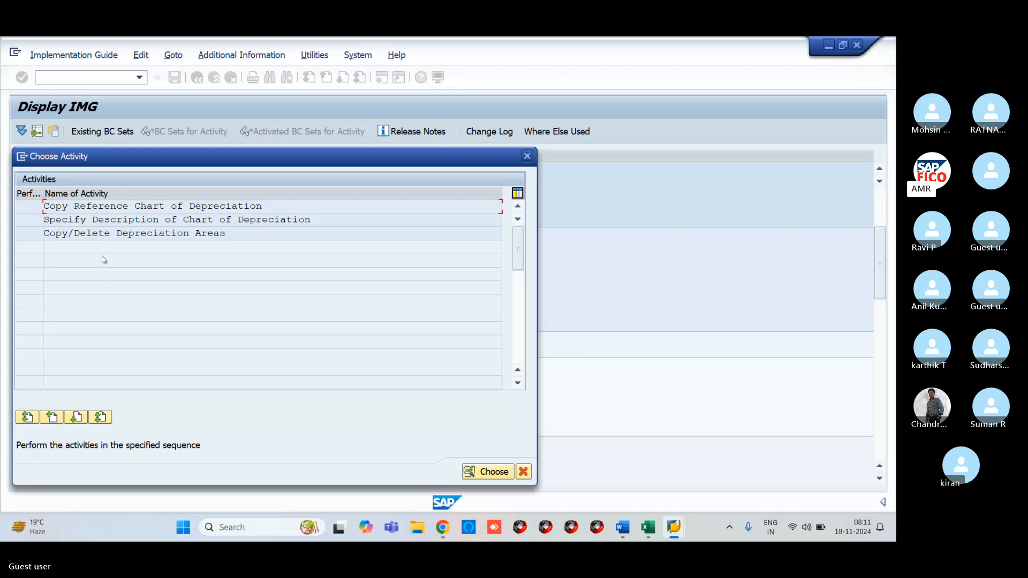
- Start copying a chart of depreciation and pick India chart 1IN as the source
double_click(114, 207)
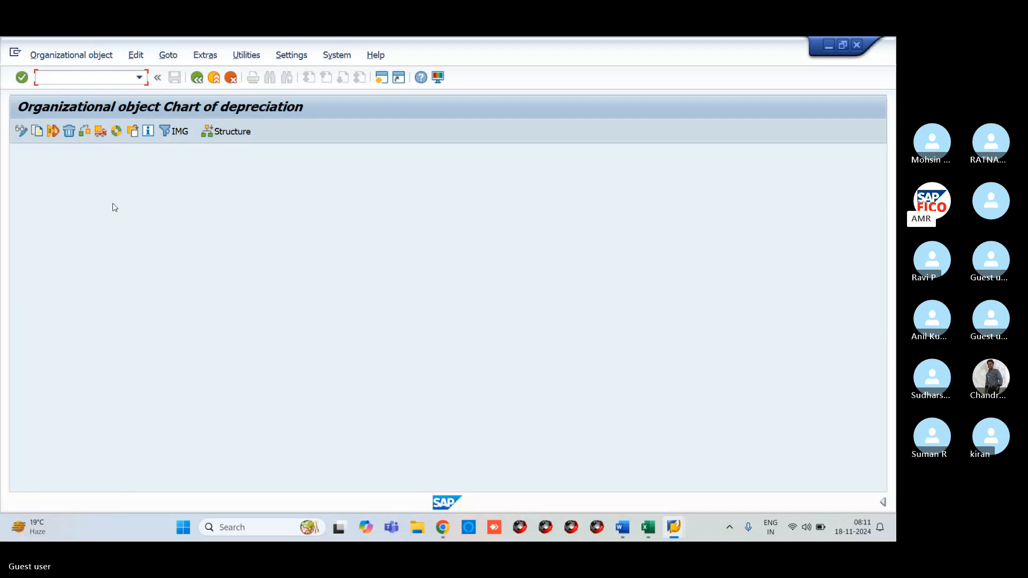
click(38, 133)
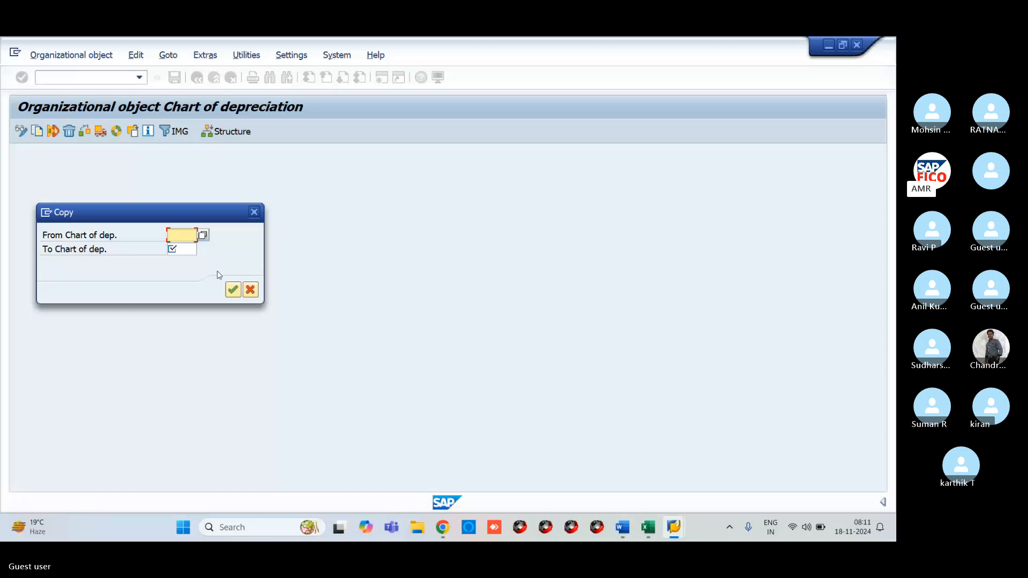
click(203, 236)
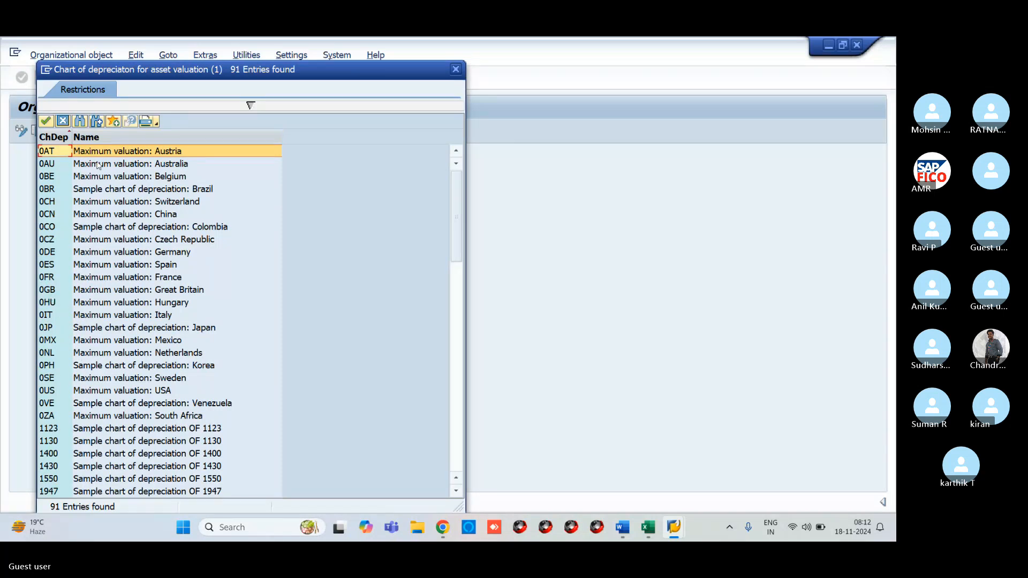
click(80, 124)
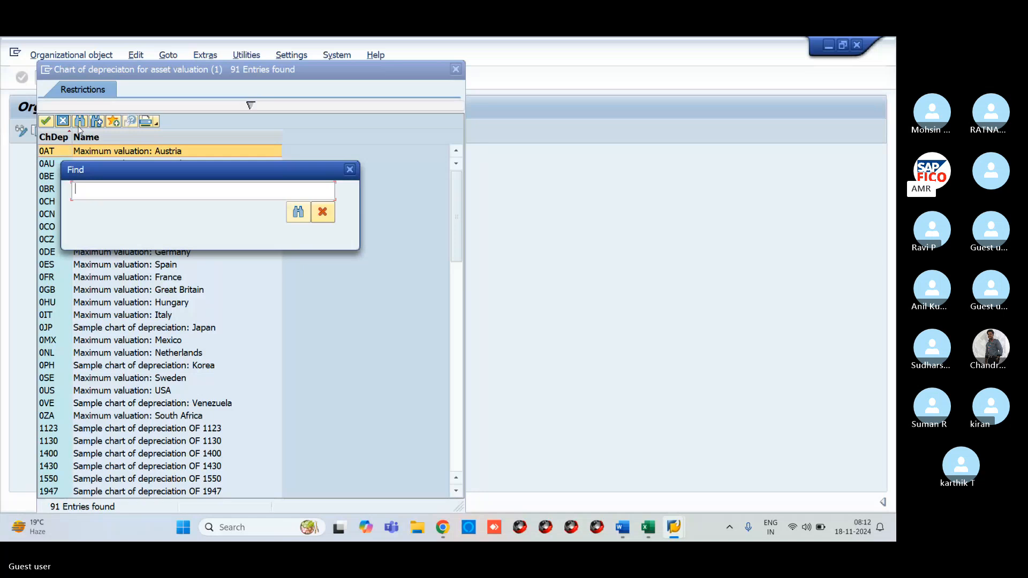
text(1)
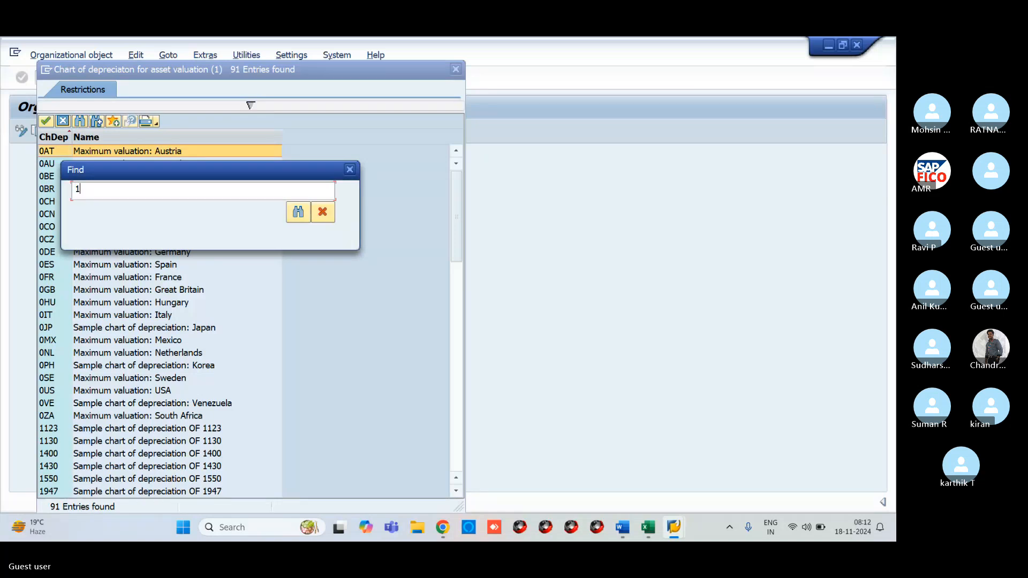
text(IN)
key(Return)
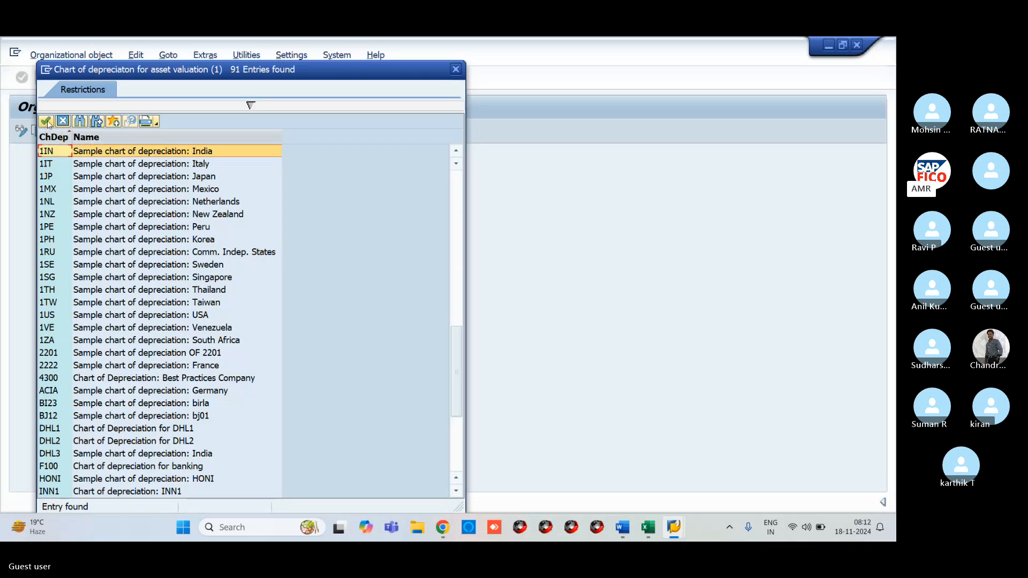
click(47, 122)
- Enter VR11 as the target chart and confirm the copy
click(193, 251)
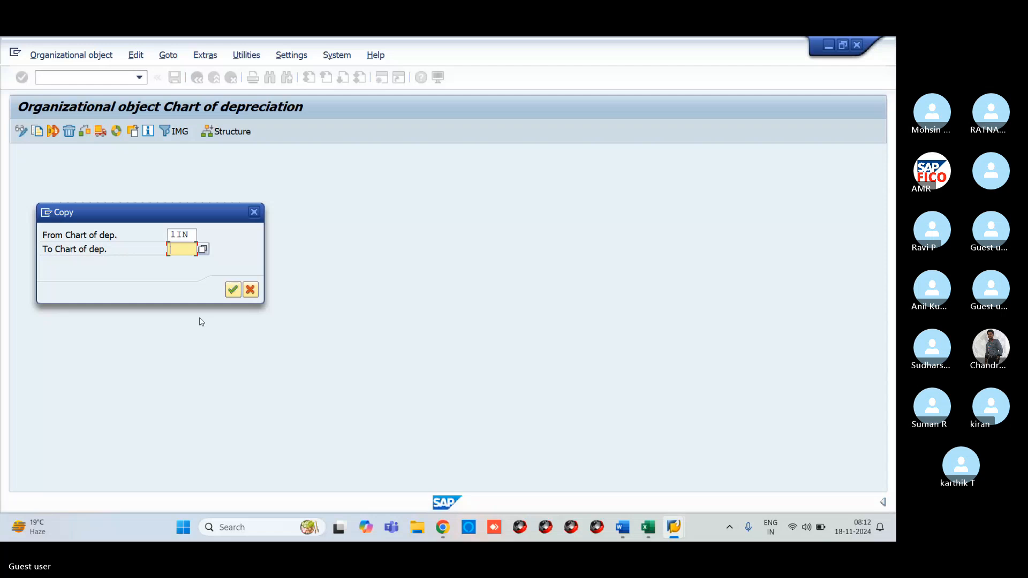
text(V)
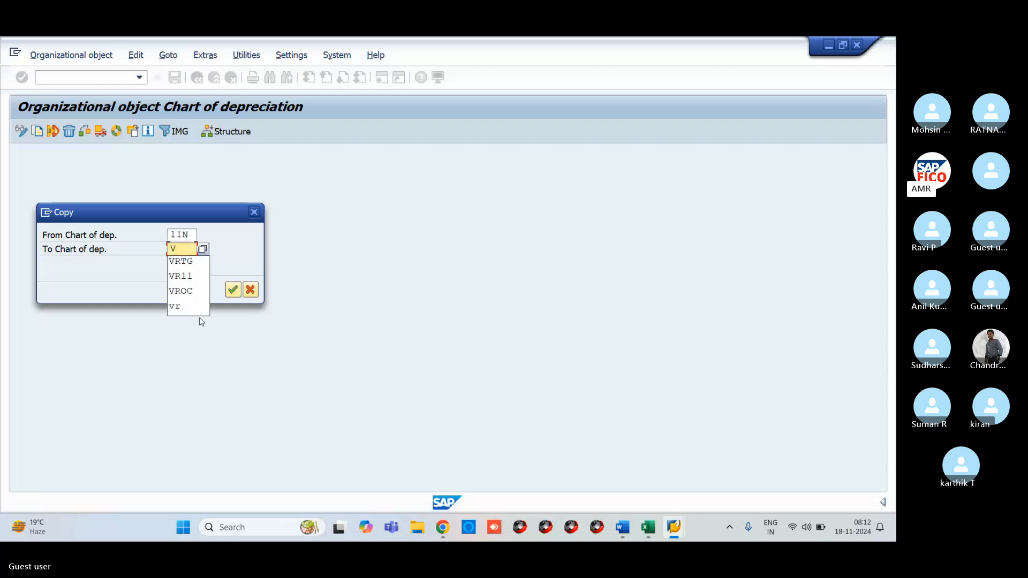
key(BackSpace)
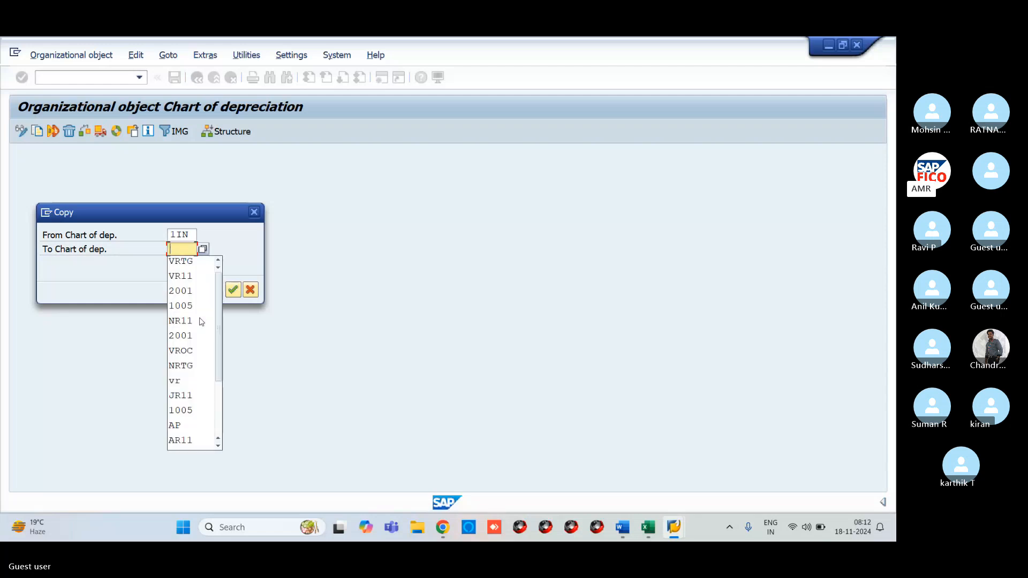
text(V)
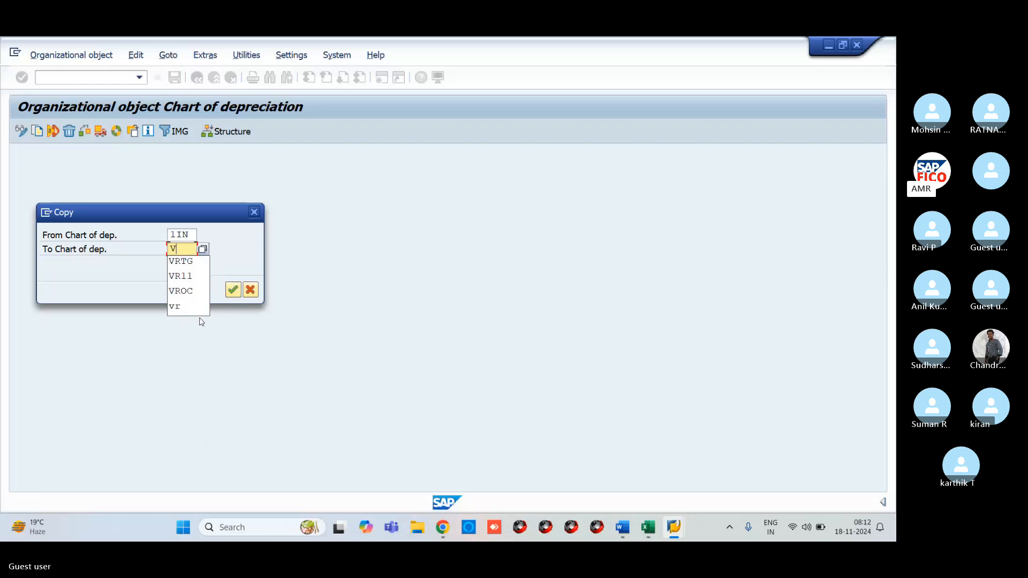
text(R11)
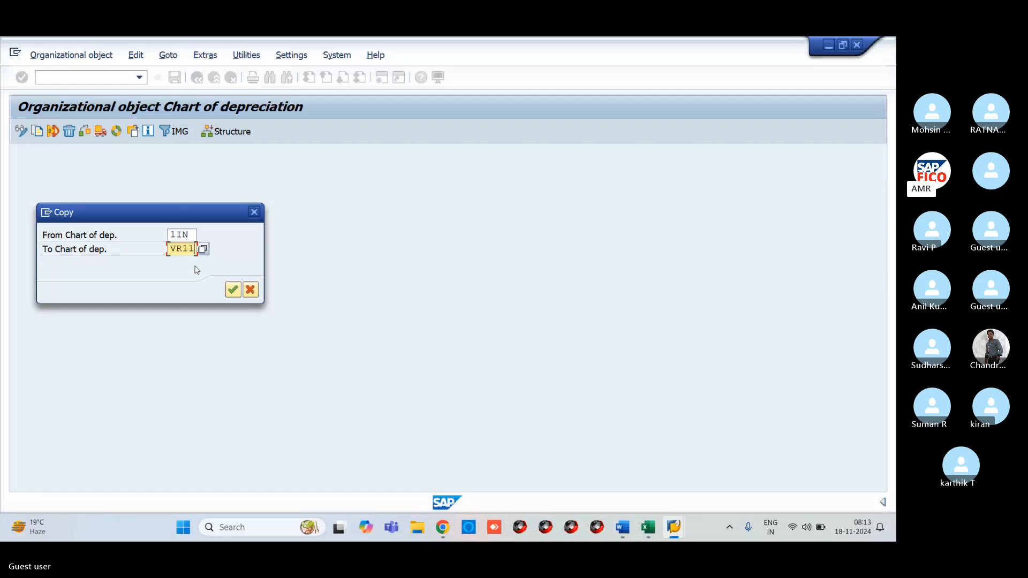
click(233, 289)
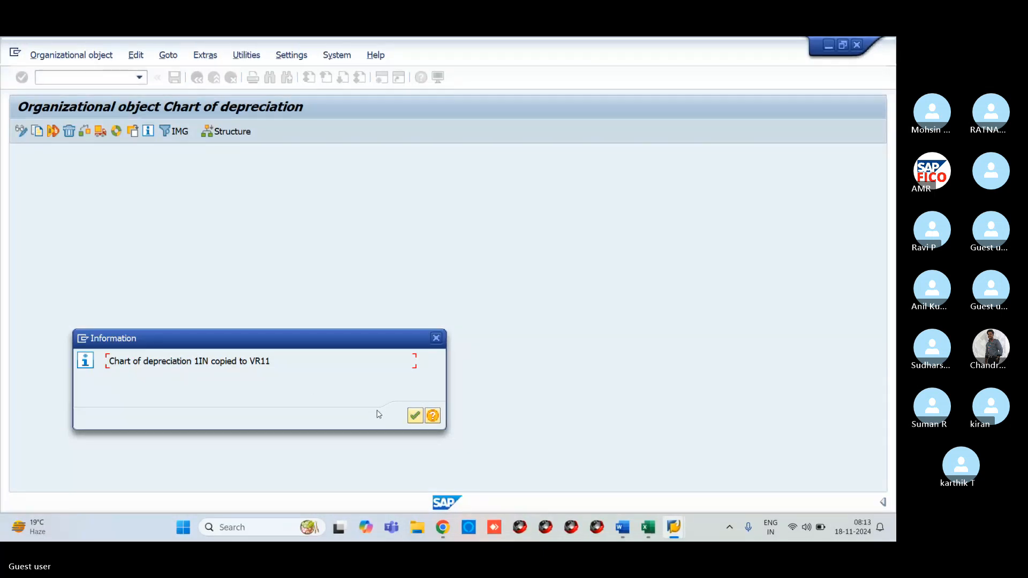
click(412, 421)
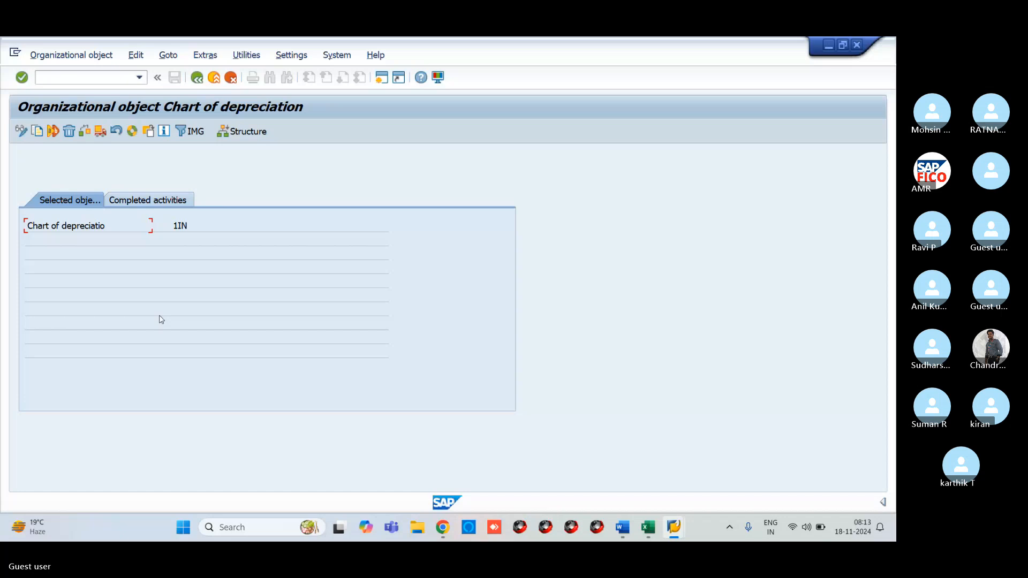
- Find VR11 in the chart descriptions table, rename it 'Sample chart of depreciation for VR11', and save
click(197, 78)
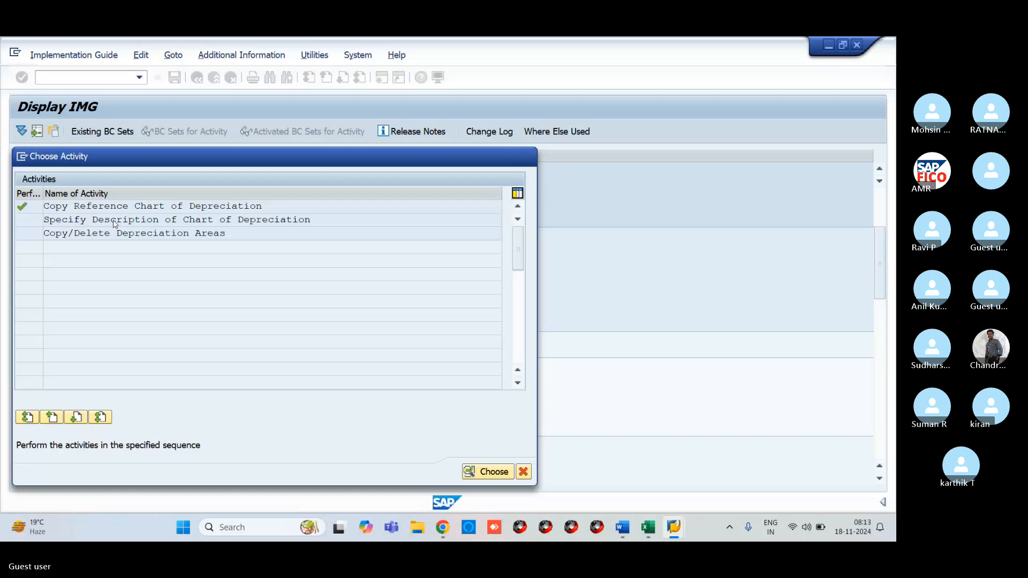
double_click(114, 222)
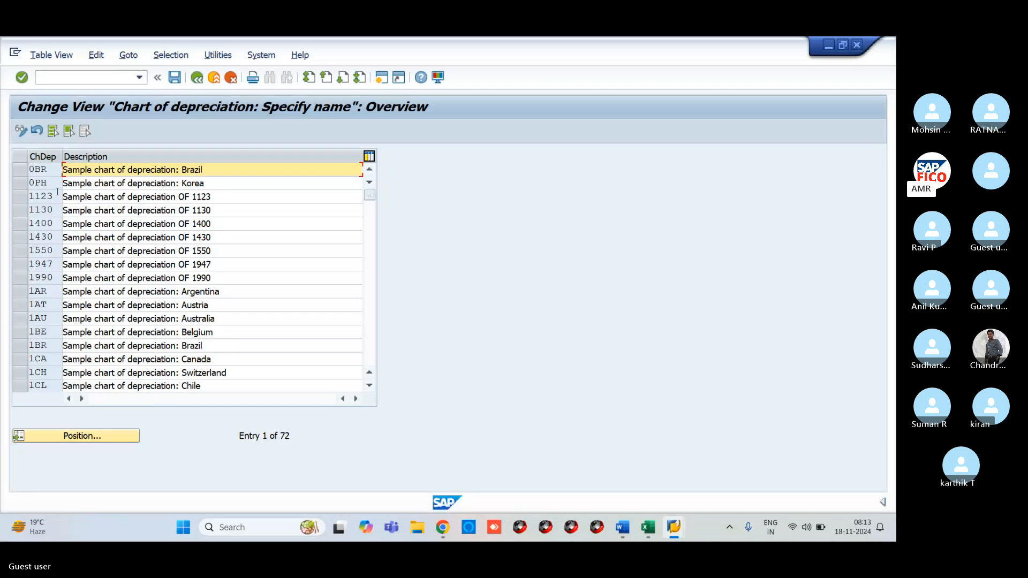
click(120, 439)
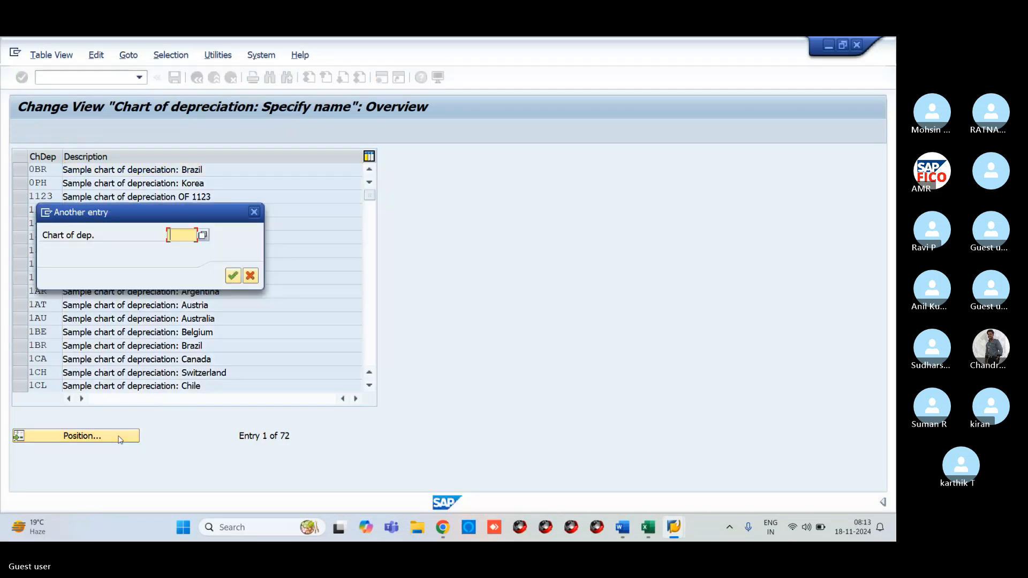
text(VR11)
key(Return)
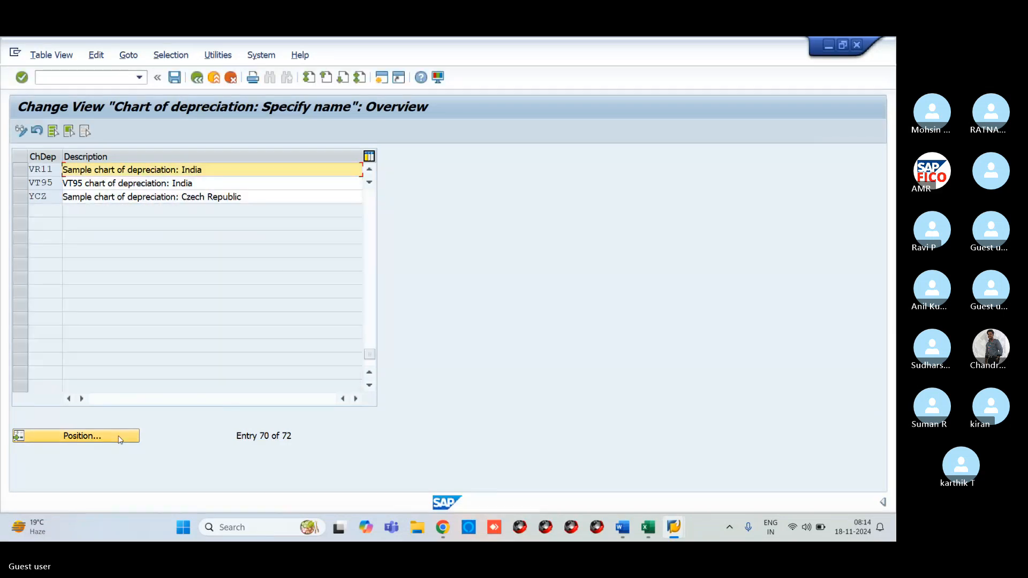
click(21, 170)
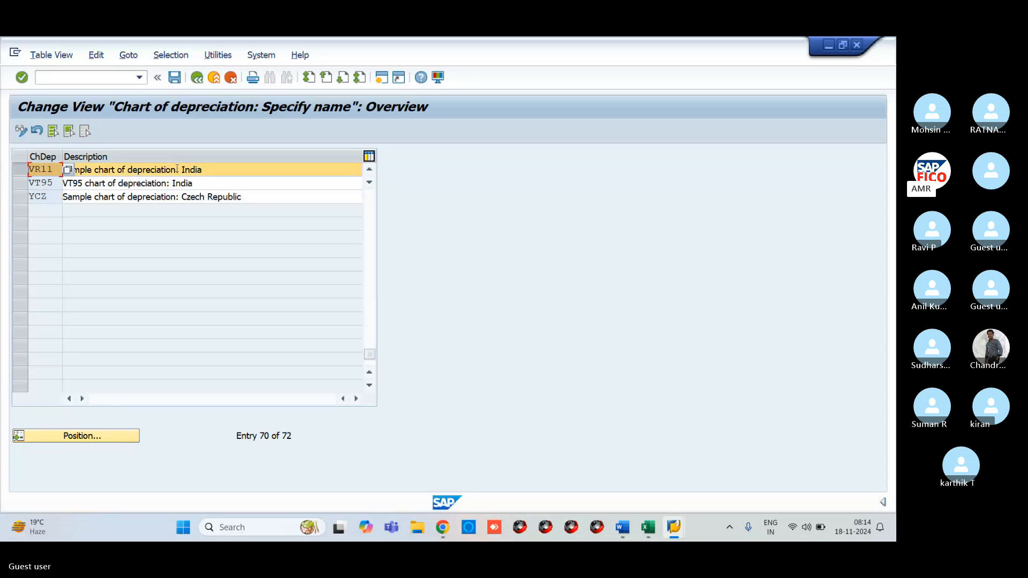
click(227, 170)
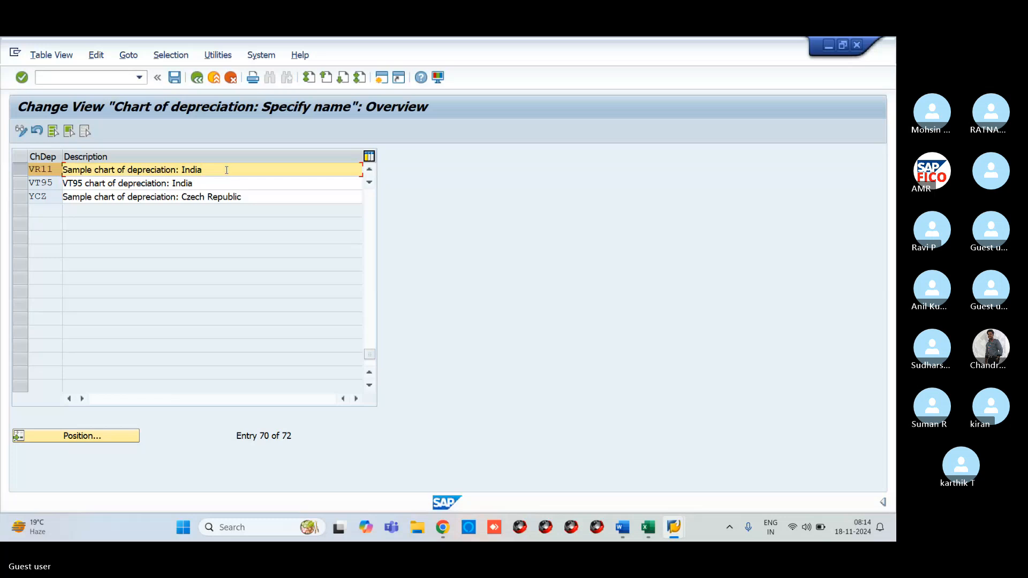
key(BackSpace)
key(BackSpace)
key(BackSpace)
key(BackSpace)
key(BackSpace)
key(BackSpace)
key(BackSpace)
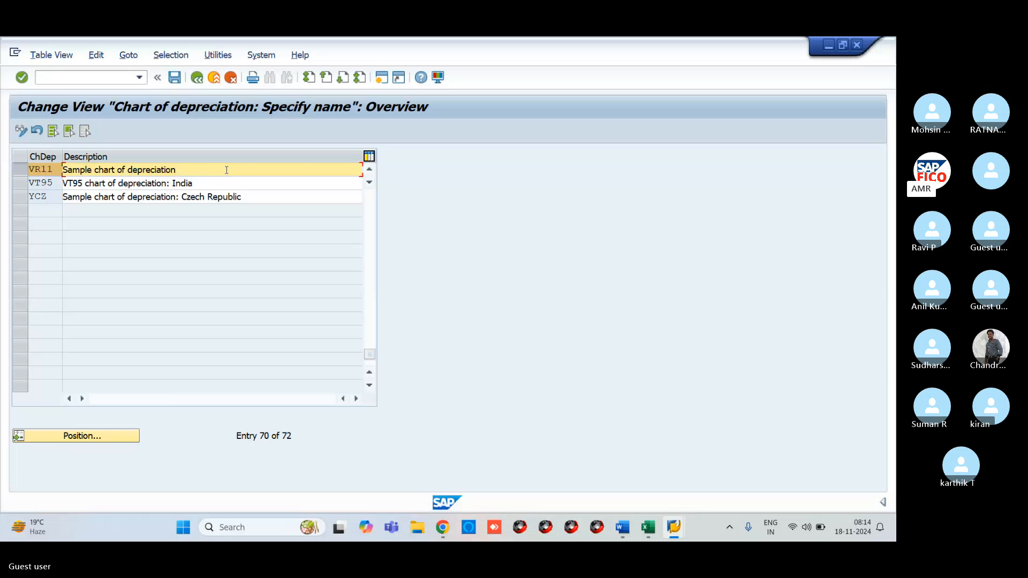
text(for VR11)
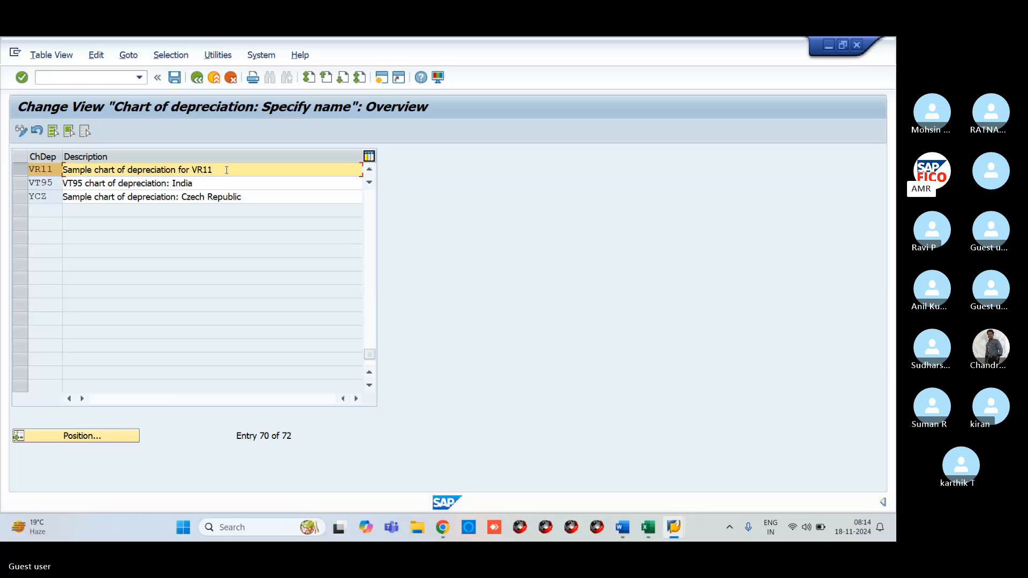
click(176, 80)
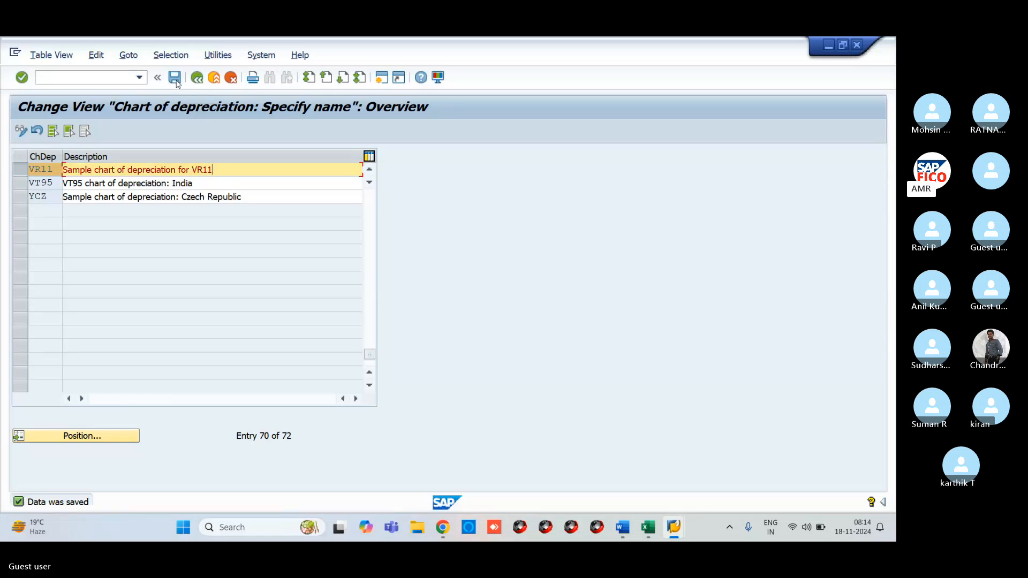
click(197, 79)
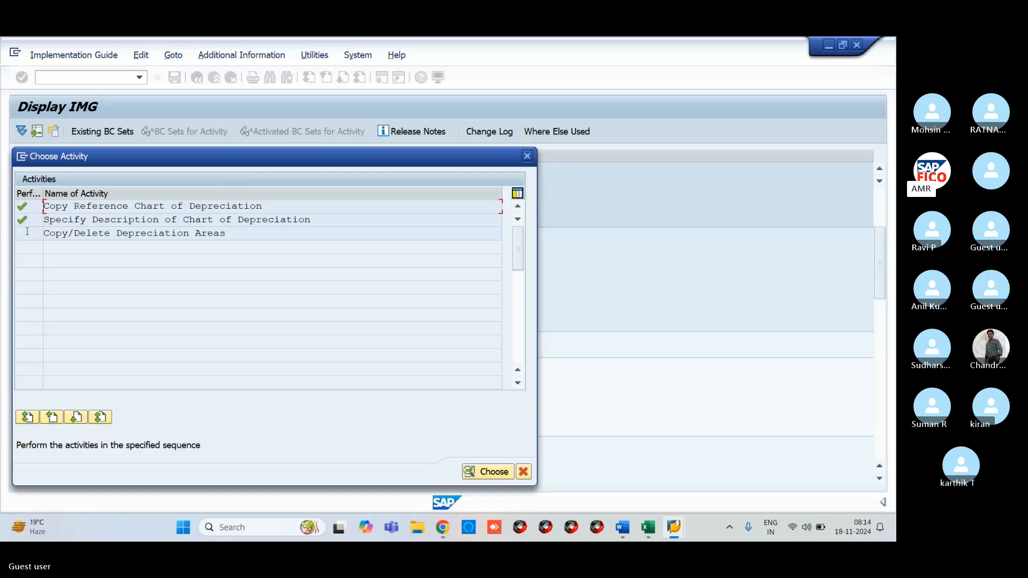
- Open VR11's depreciation areas and select areas 20, 30, 31, 32, 41 and 51
double_click(103, 234)
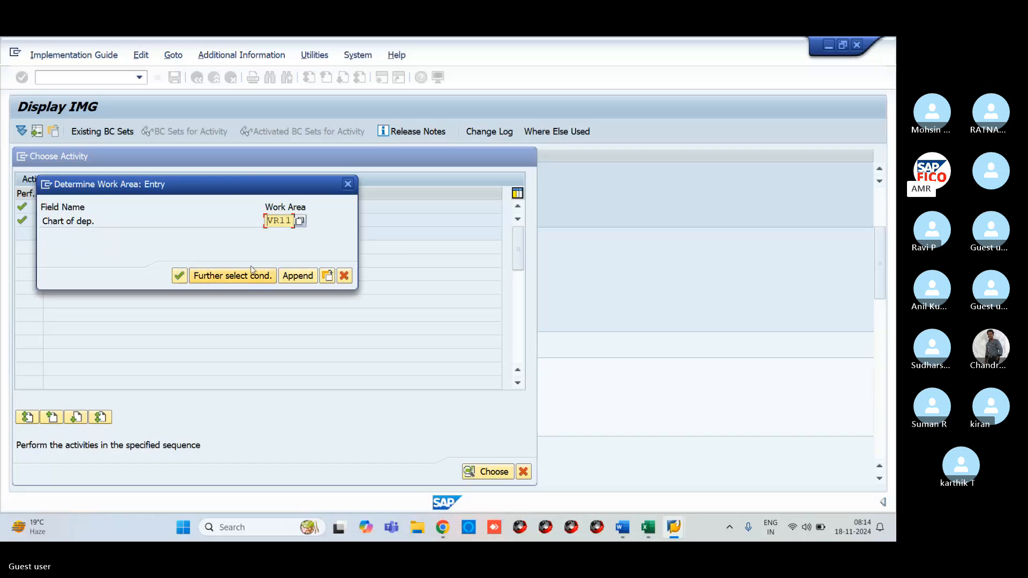
click(182, 276)
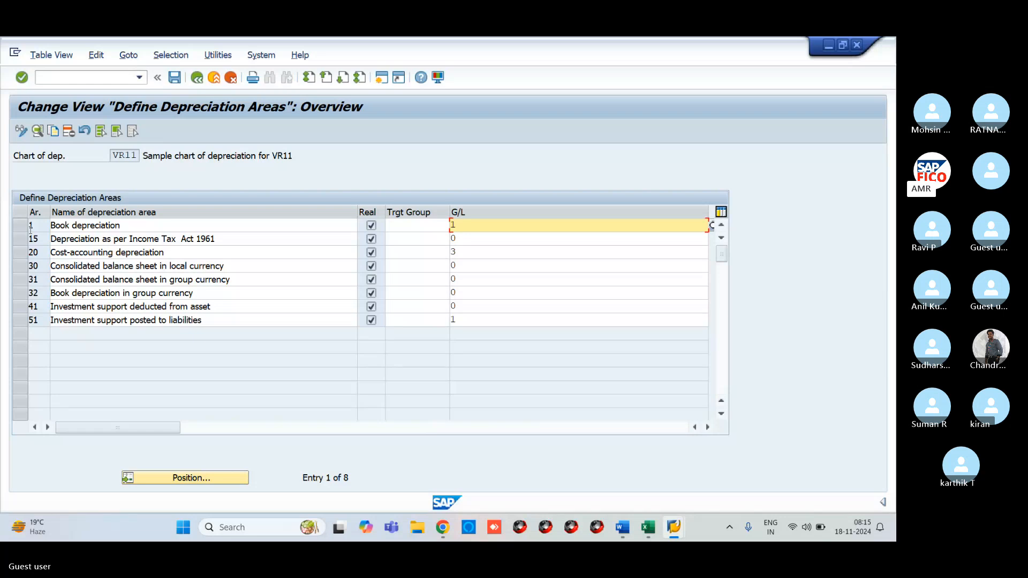
click(372, 254)
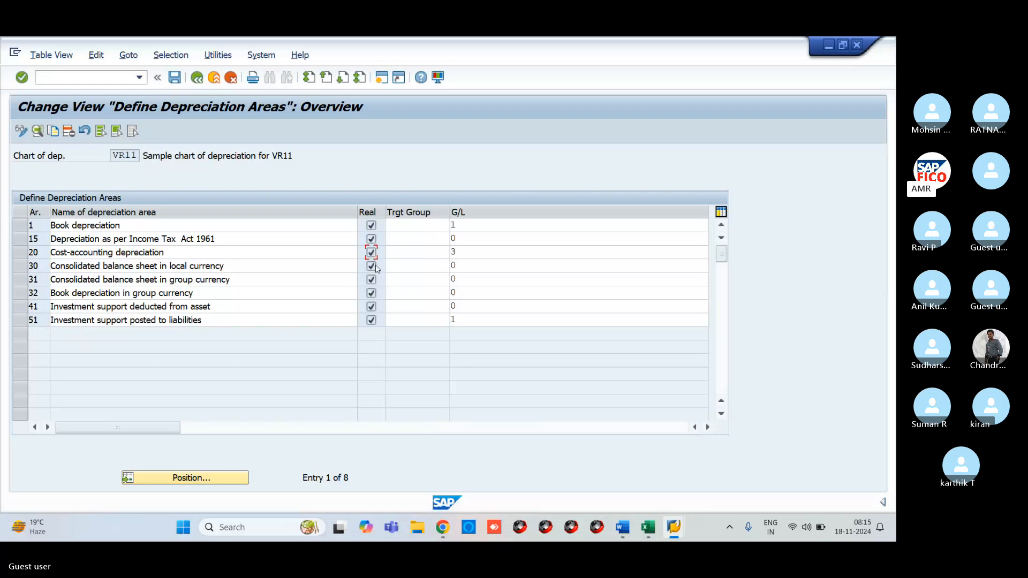
click(20, 252)
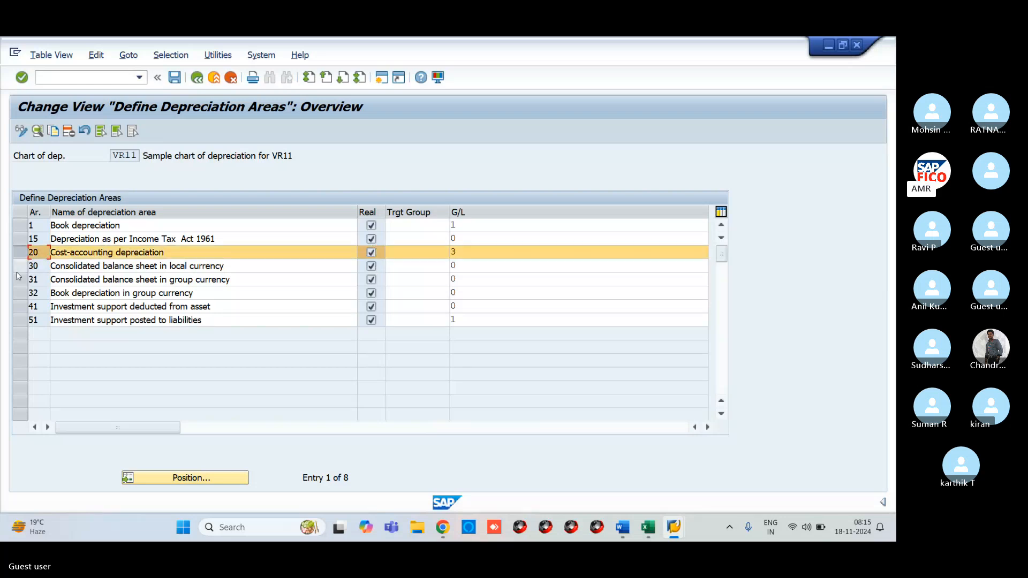
click(21, 265)
click(26, 279)
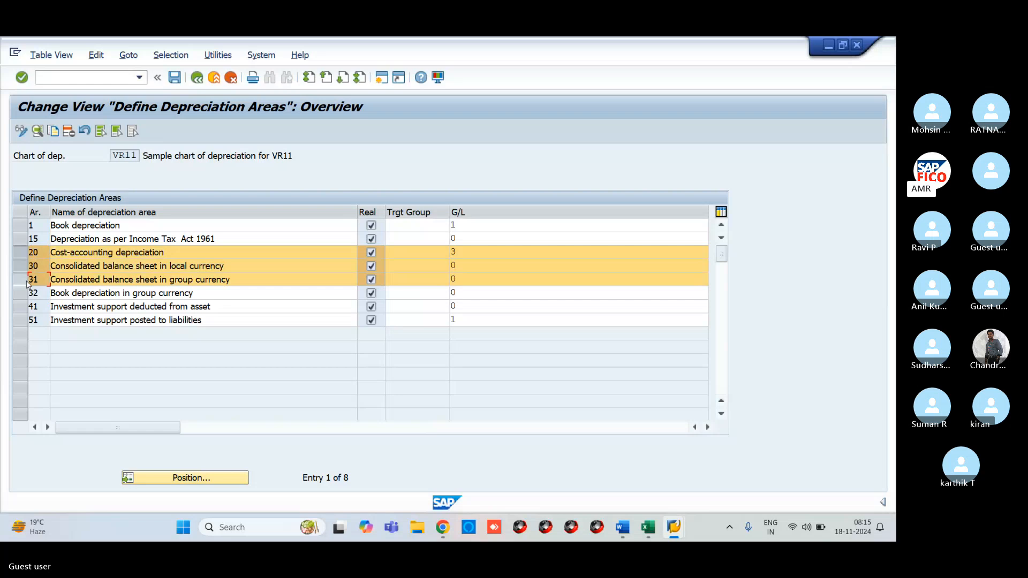
click(27, 293)
click(25, 306)
click(23, 320)
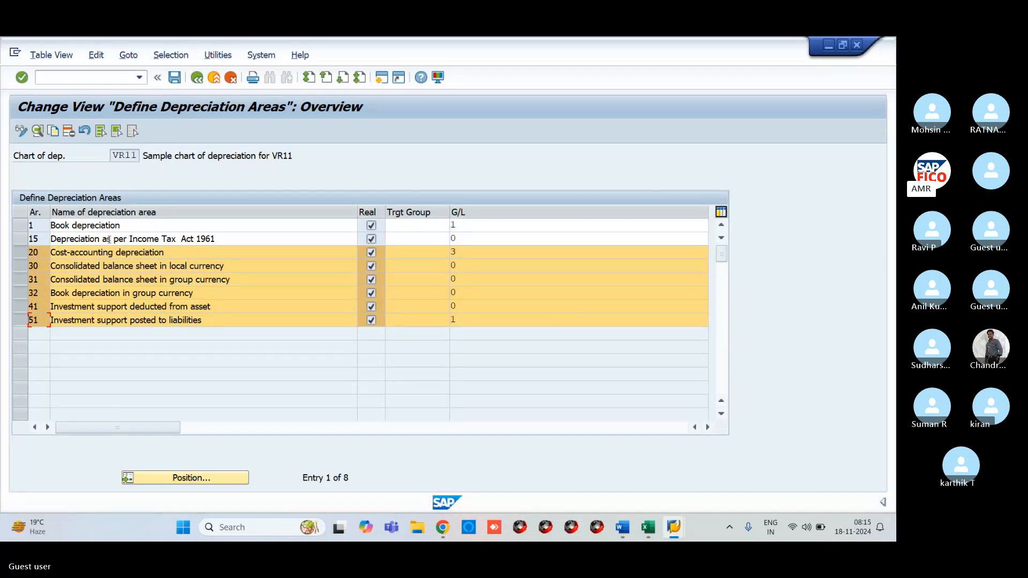
- Delete the six selected depreciation areas and save the change
click(68, 134)
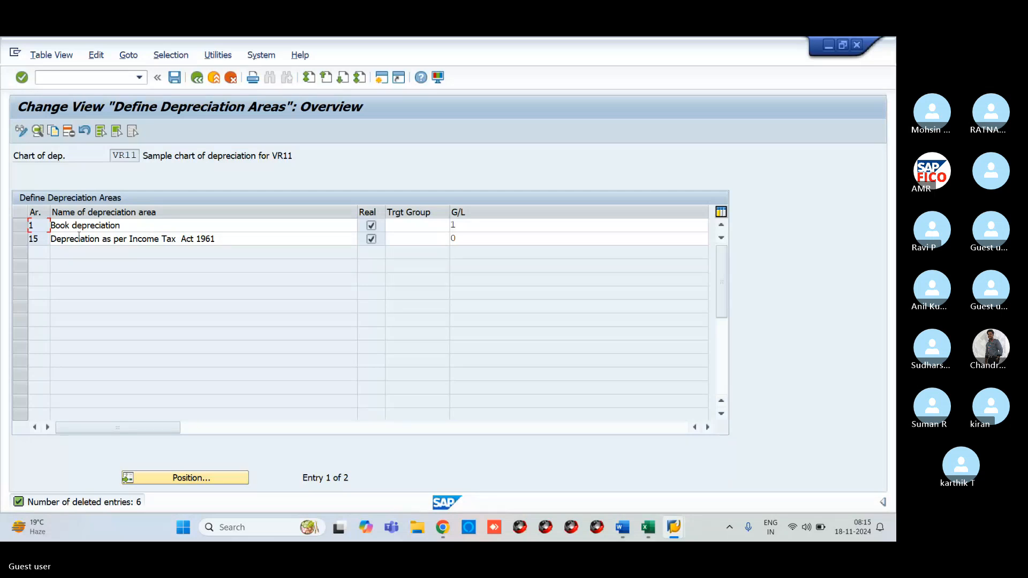
click(24, 229)
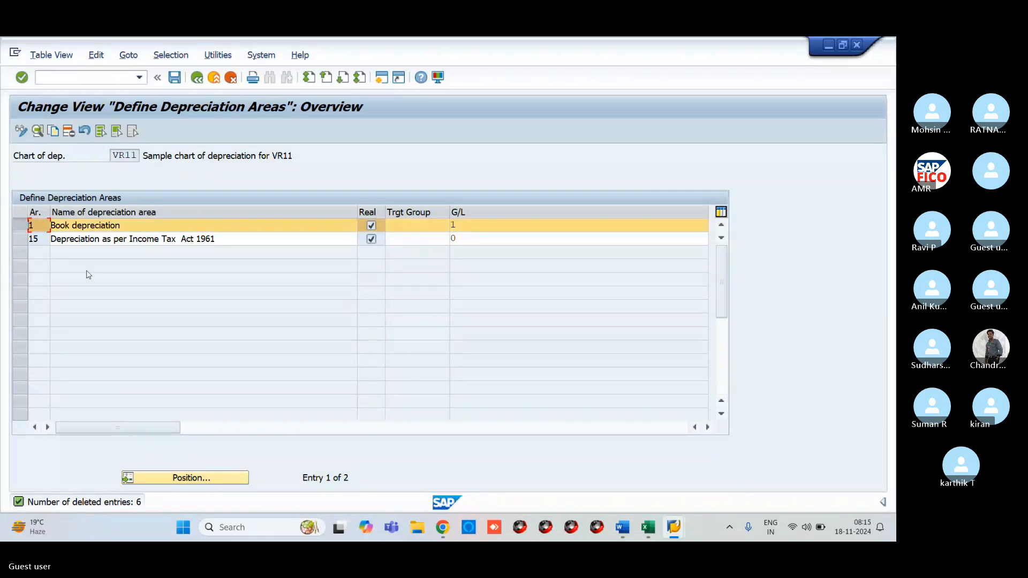
click(174, 78)
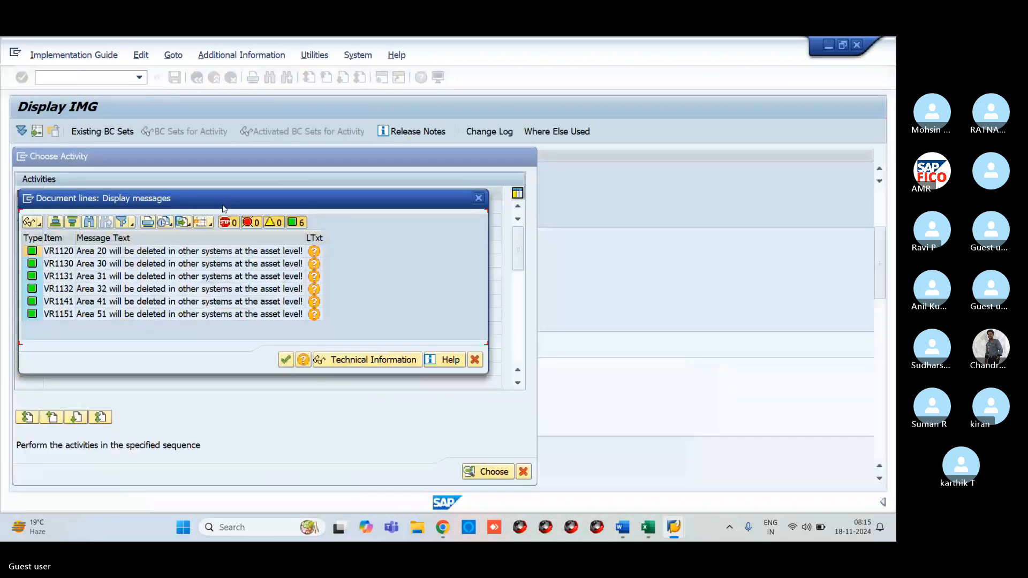
- Acknowledge the deletion messages, save VR11 again, and leave the depreciation areas screen
click(286, 360)
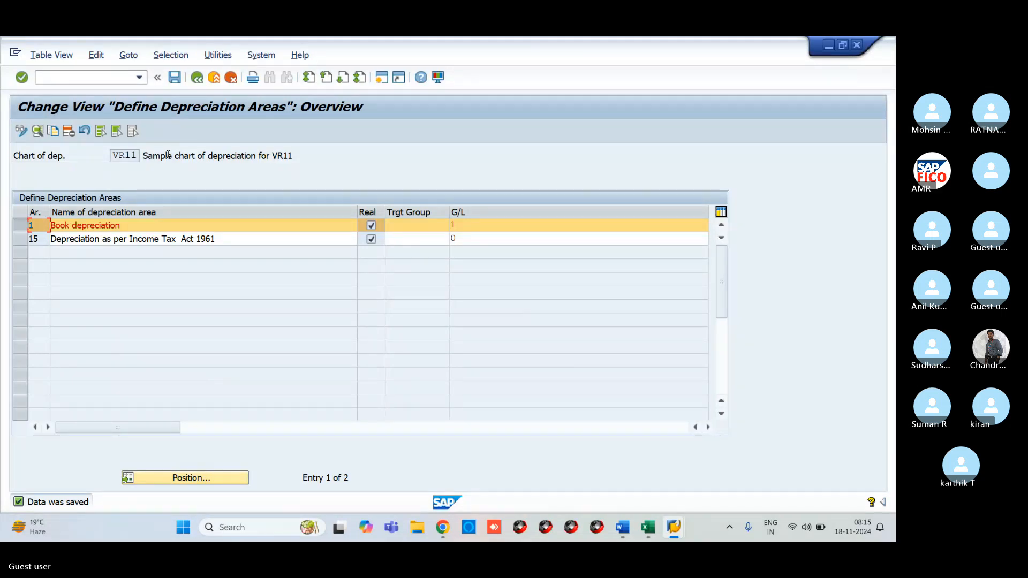
click(176, 79)
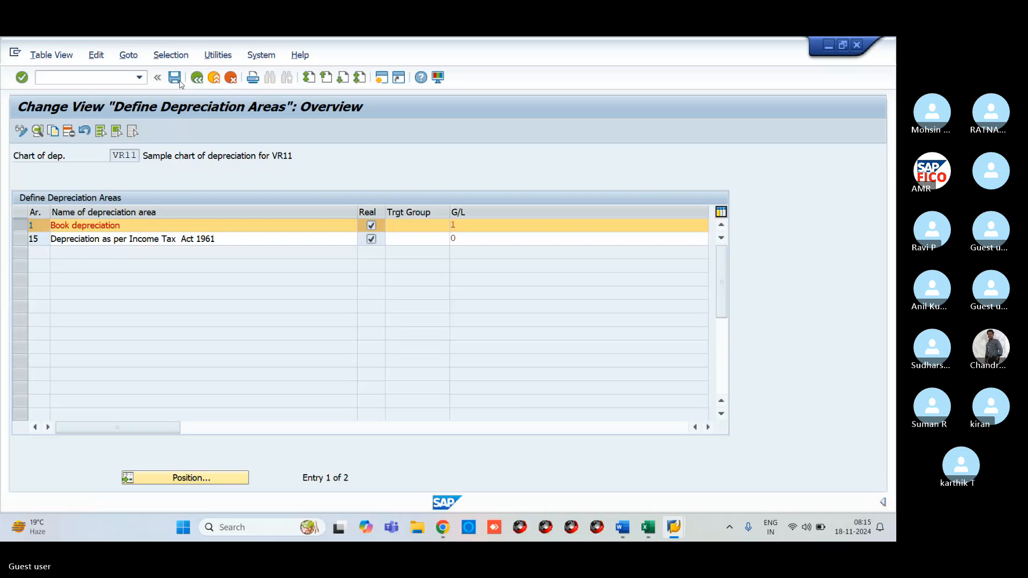
click(197, 78)
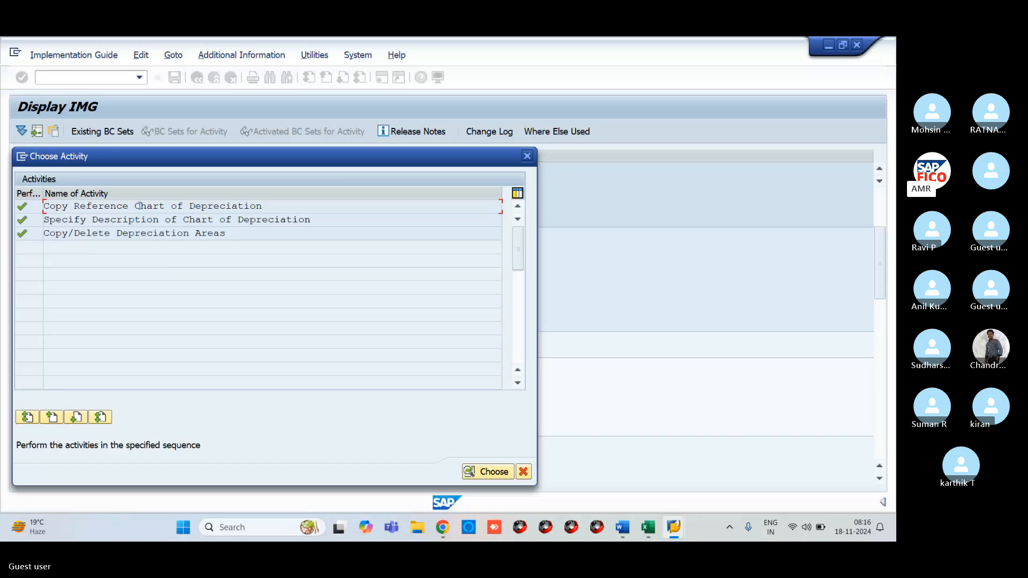
- Close the activity chooser, return to the IMG tree, and bring up the Excel checklist at the OBCL row
click(496, 476)
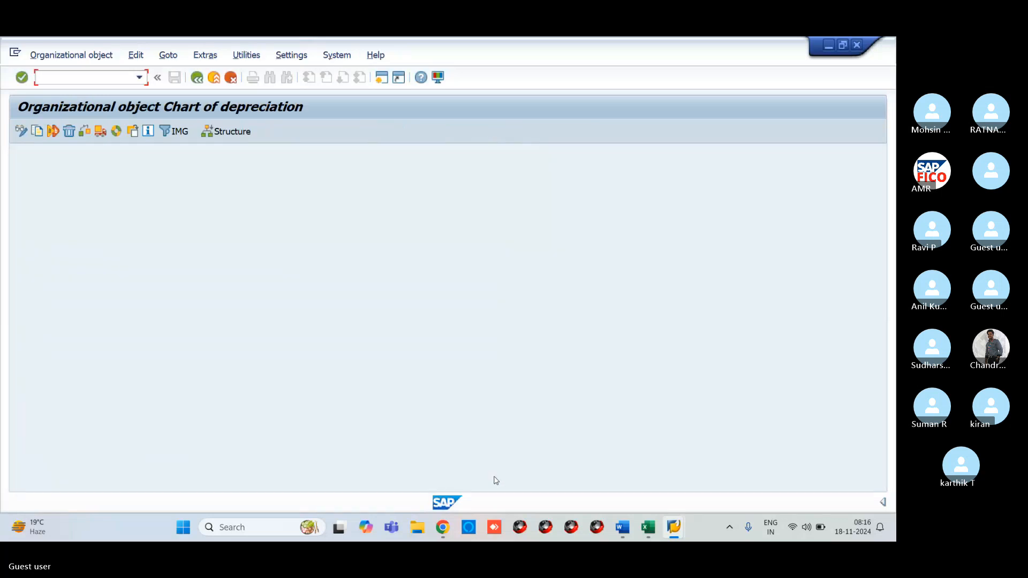
click(203, 79)
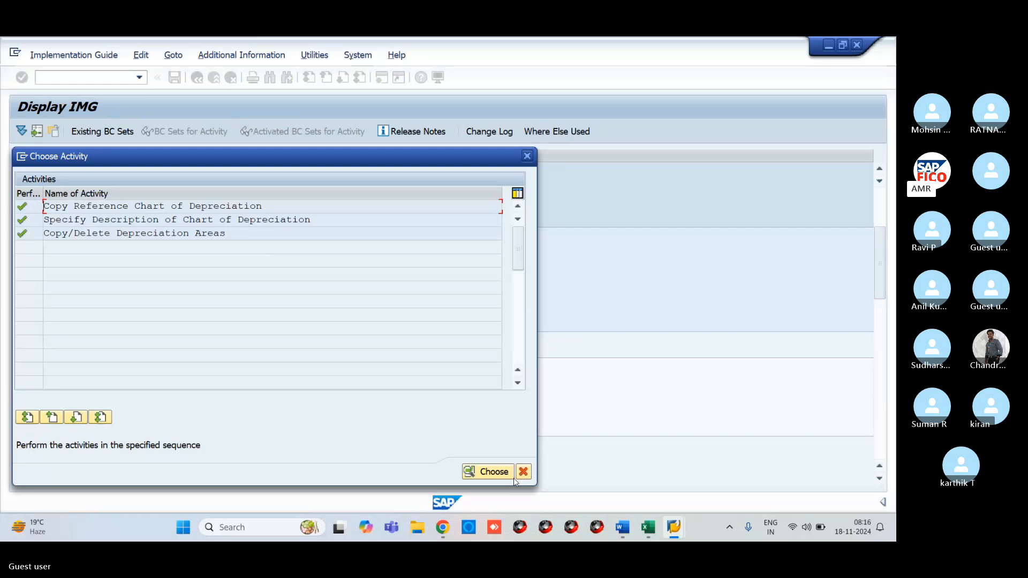
click(522, 473)
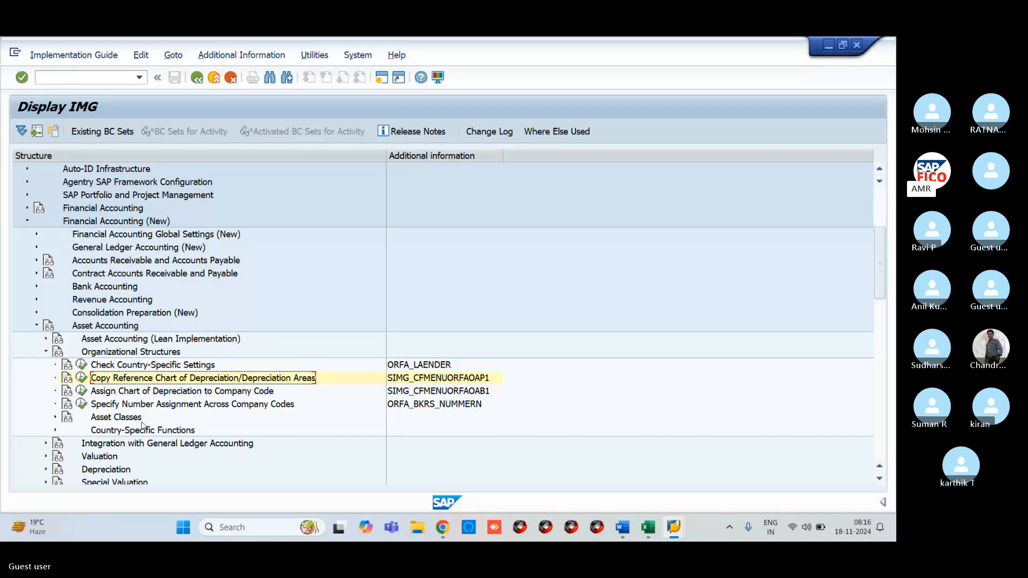
click(649, 528)
click(12, 210)
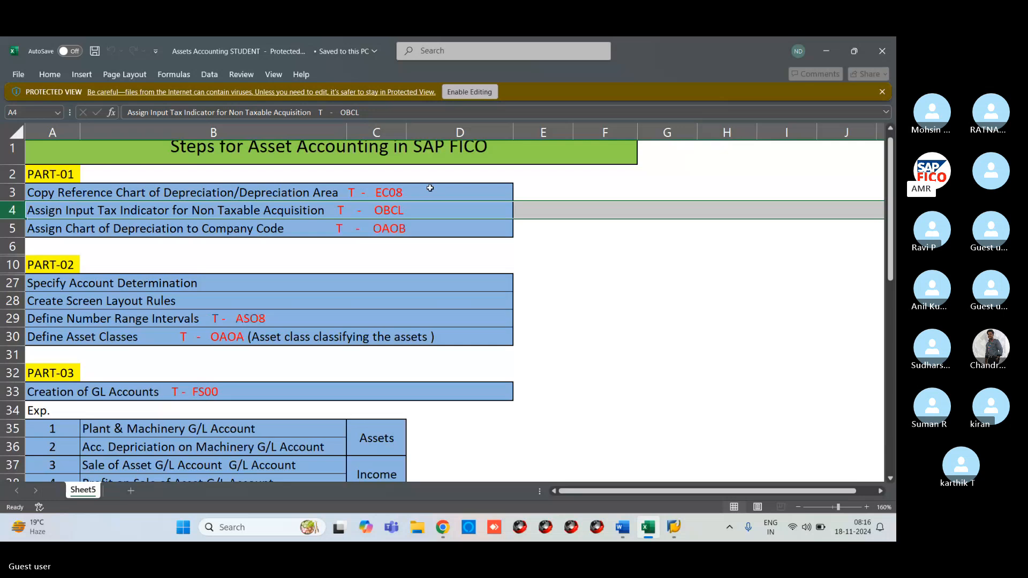
- Enable editing and record VR11 in cell E3 beside the EC08 step
click(468, 190)
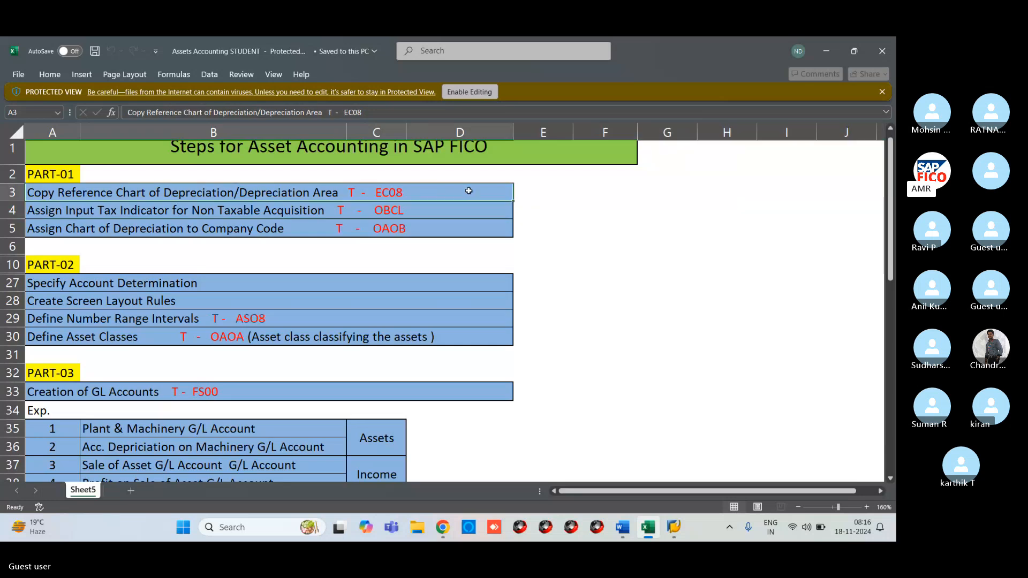
click(543, 194)
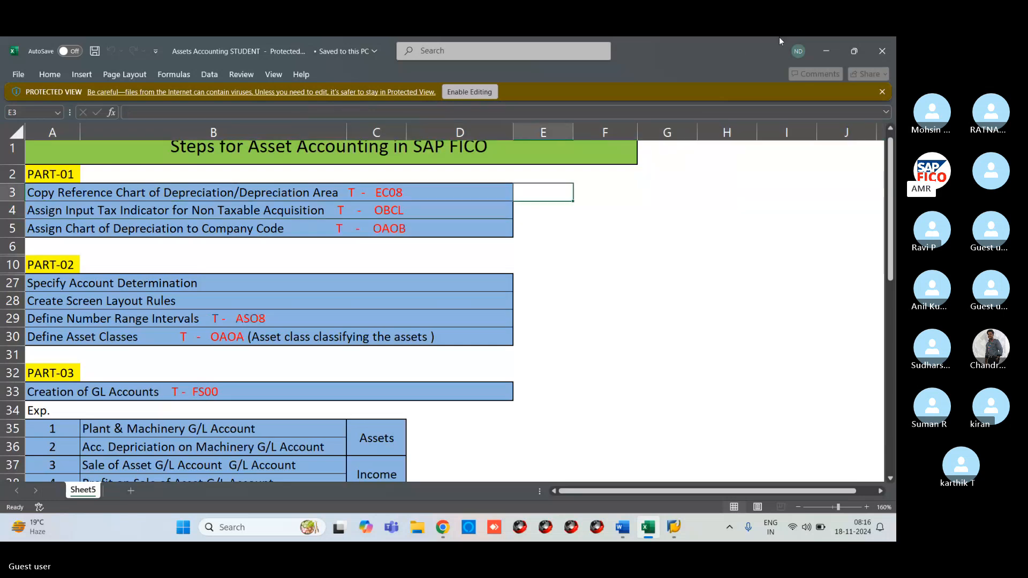
click(469, 90)
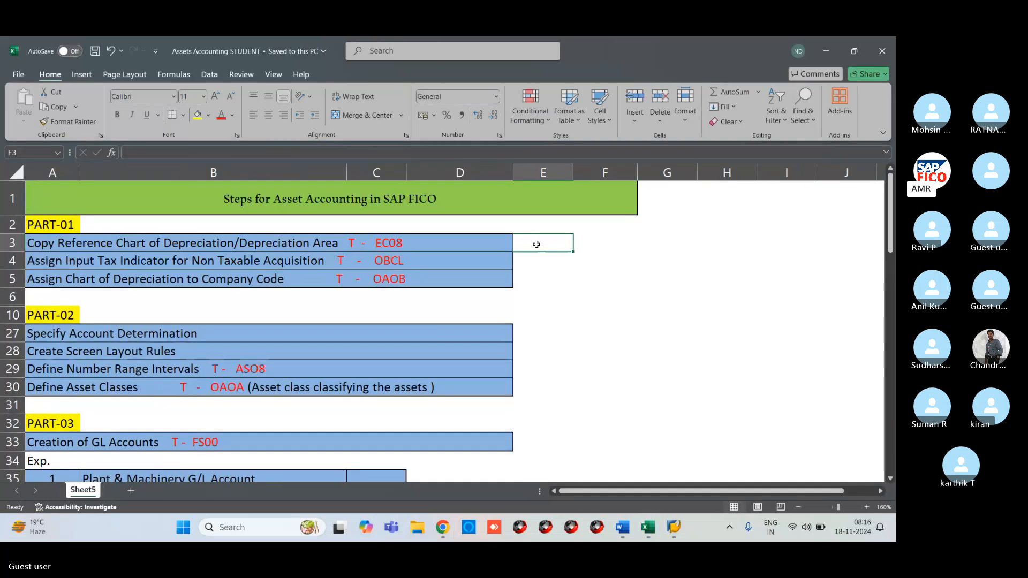
text(vr)
key(BackSpace)
key(BackSpace)
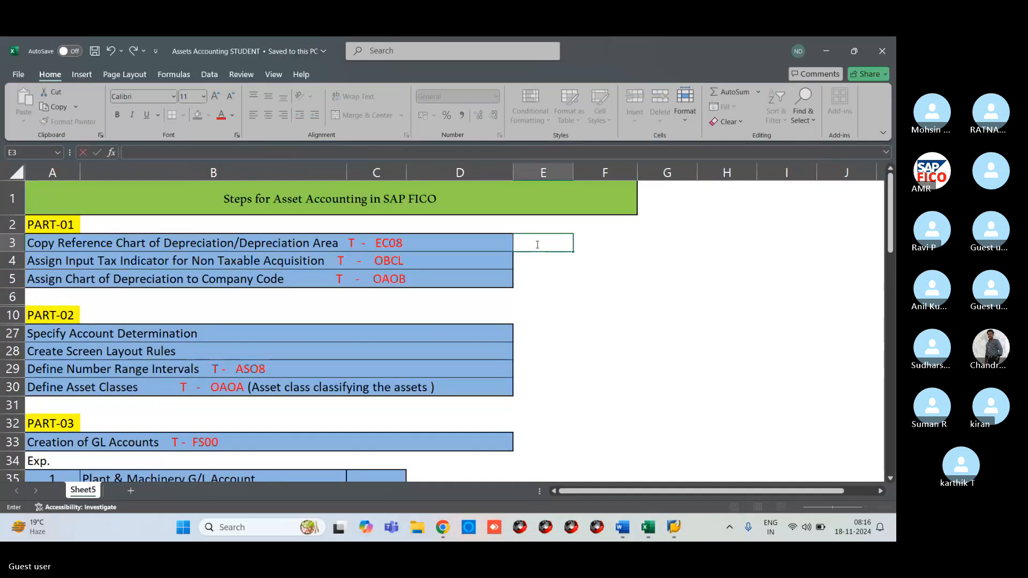
text(VR)
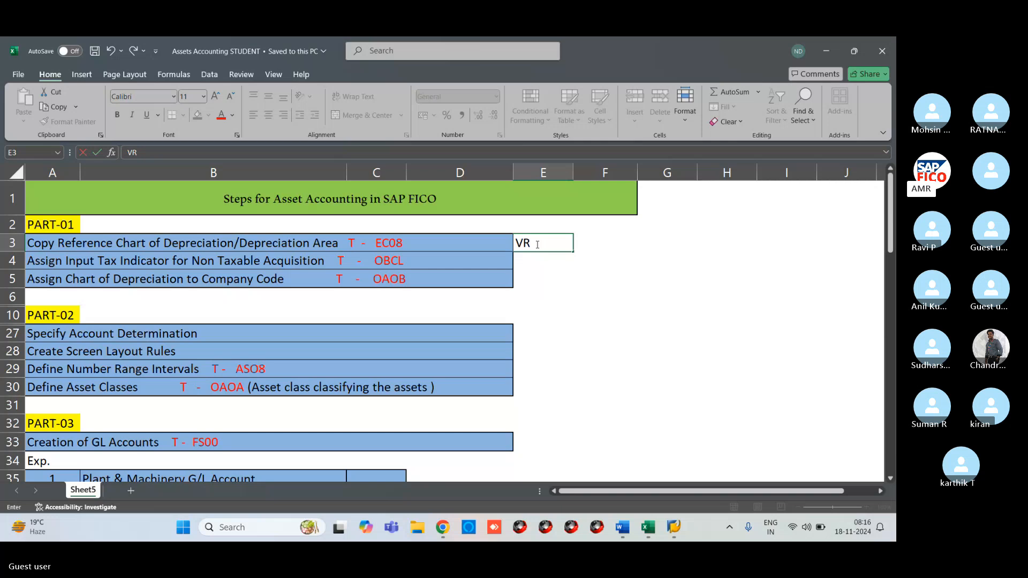
text(11)
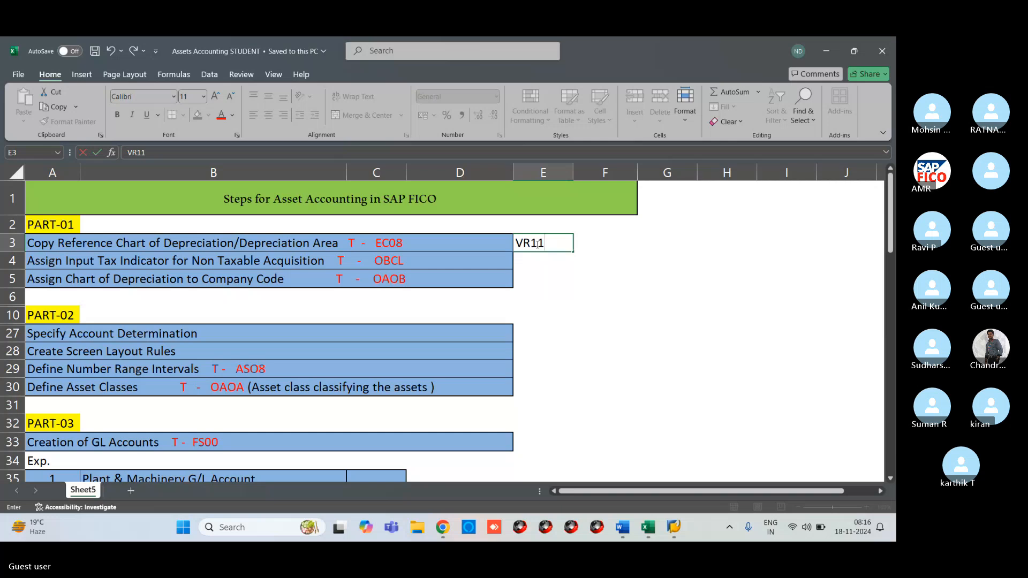
key(Return)
key(Return)
key(alt+Tab)
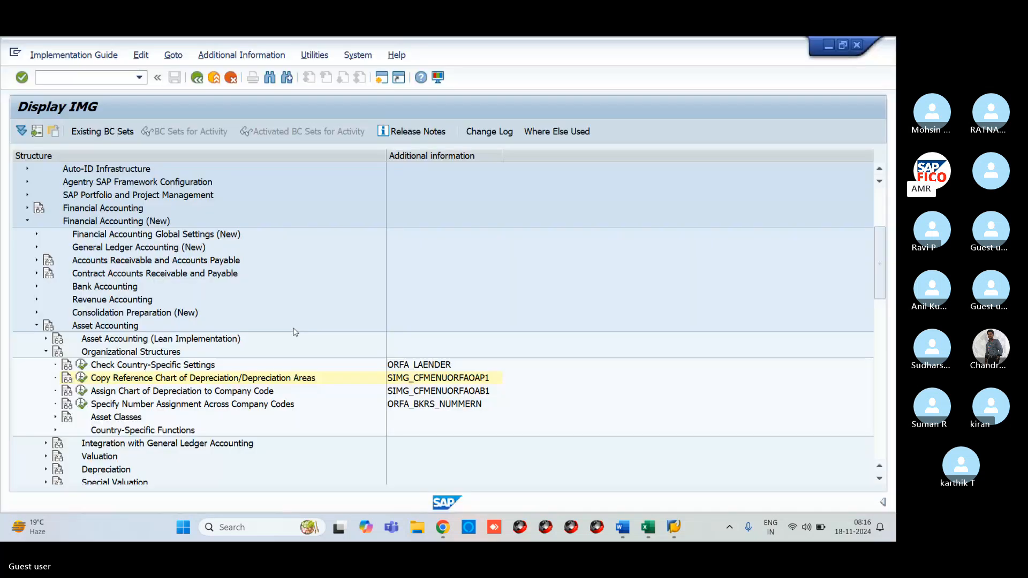
key(alt+Tab)
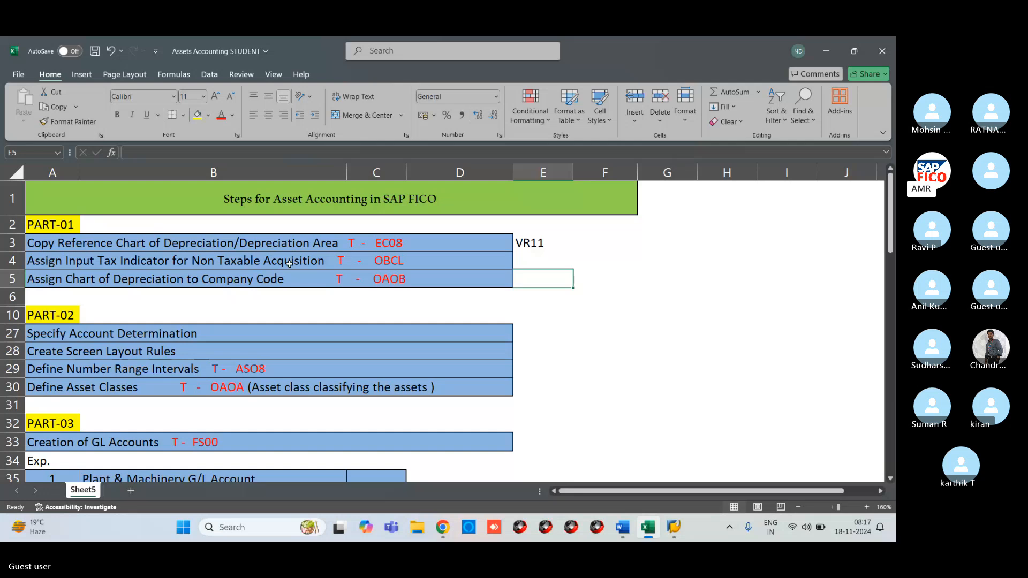
- Record V0A0 in cell E4 beside the OBCL step and switch back to SAP
key(alt)
key(alt)
click(519, 260)
text(V0)
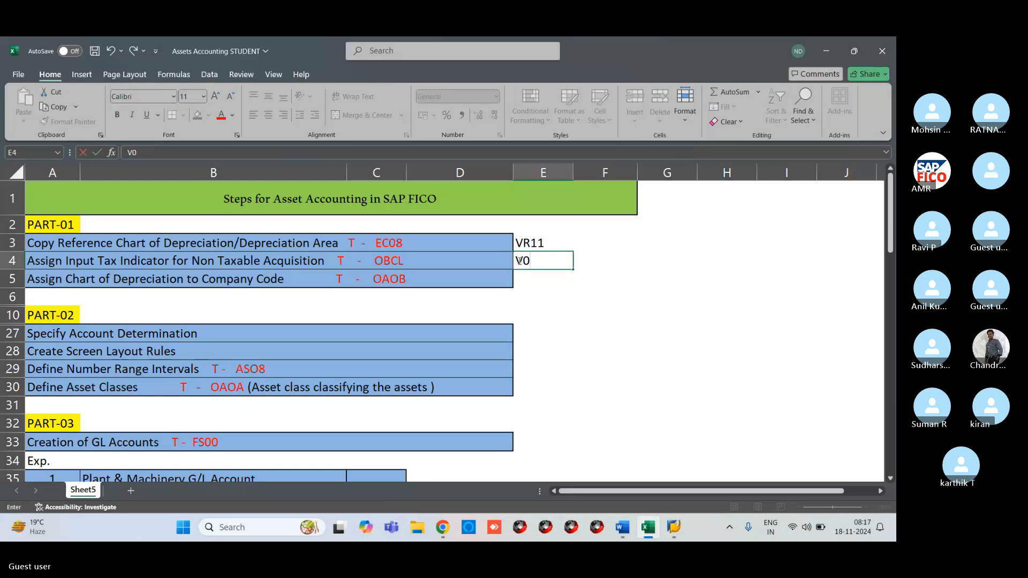
text(A0)
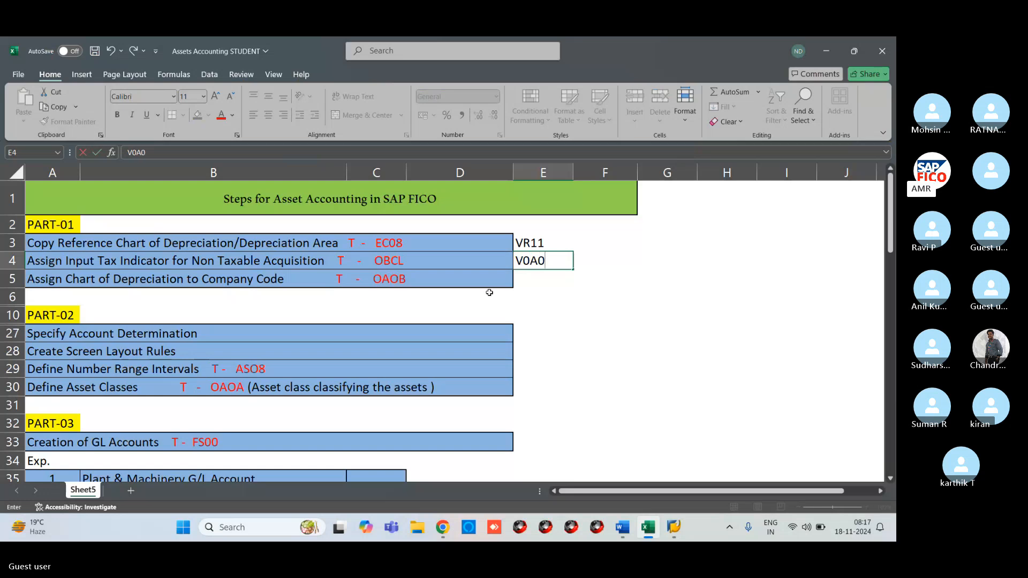
click(524, 276)
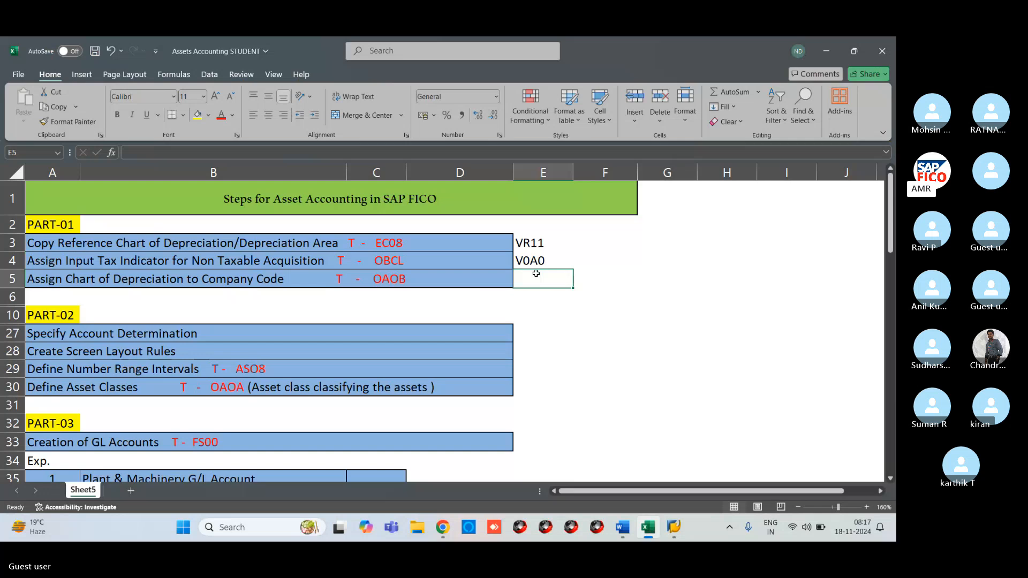
click(546, 257)
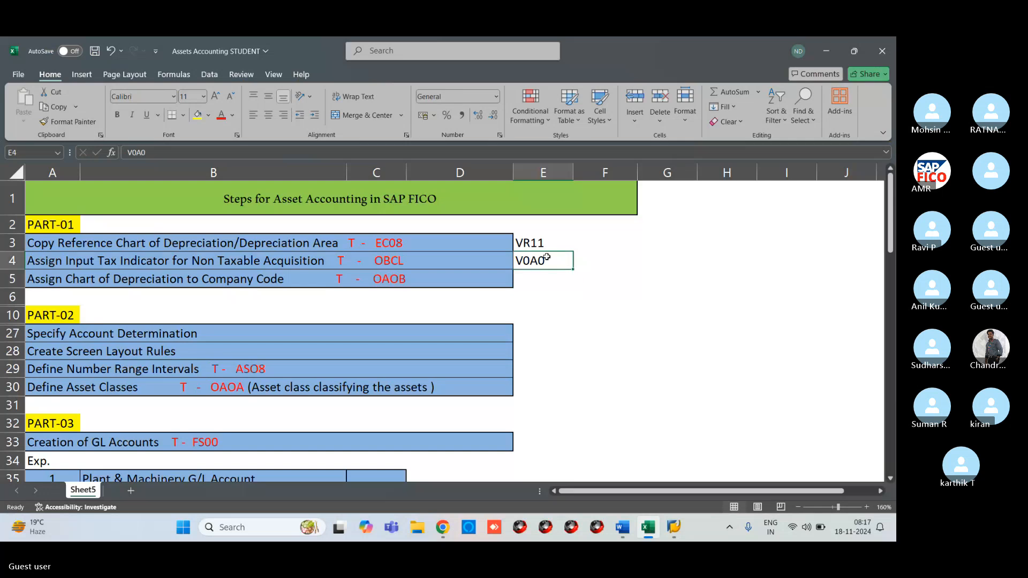
key(alt+Tab)
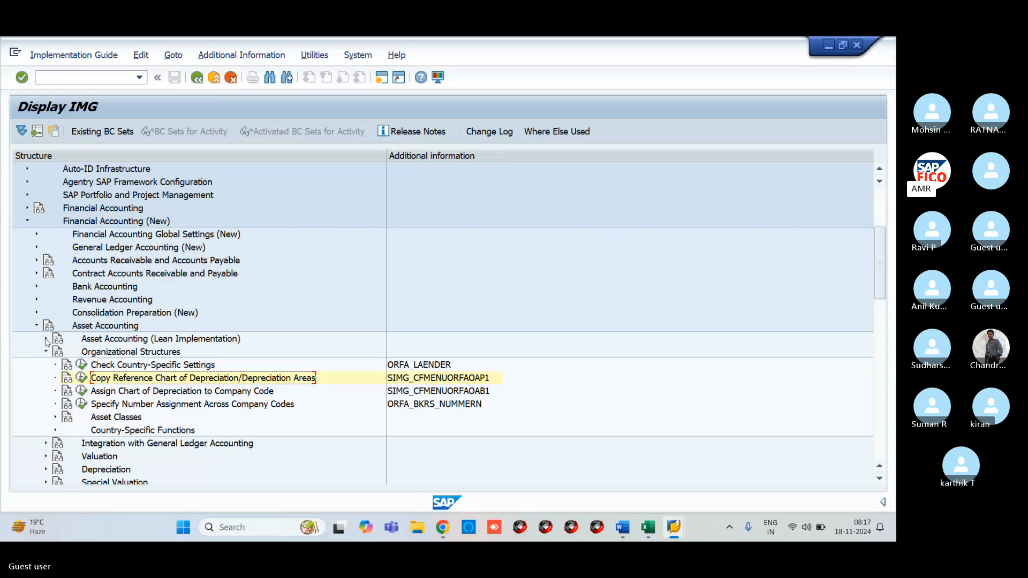
- Collapse the Asset Accounting branches, then expand Financial Accounting Global Settings (New) > Document
click(46, 352)
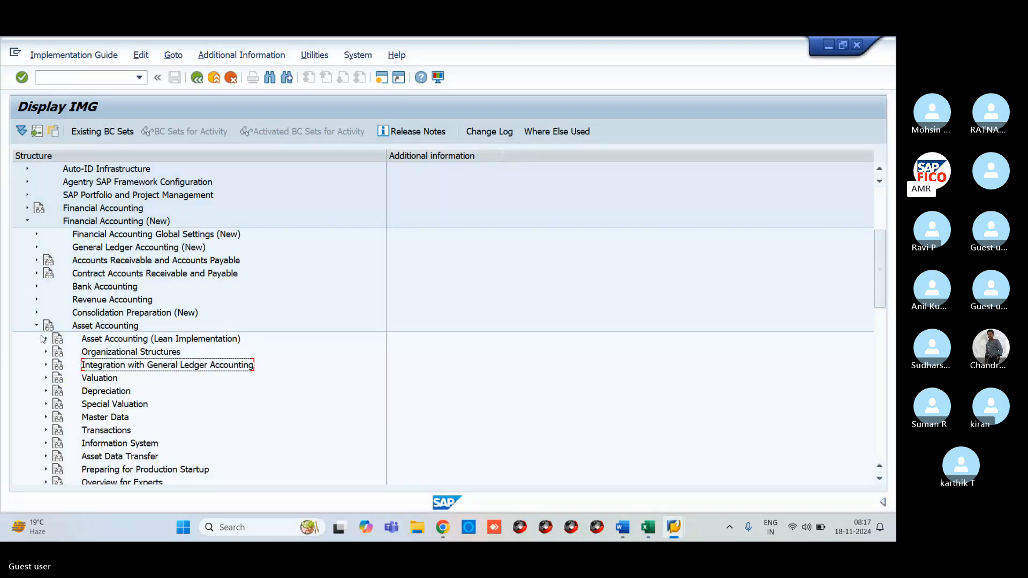
click(37, 326)
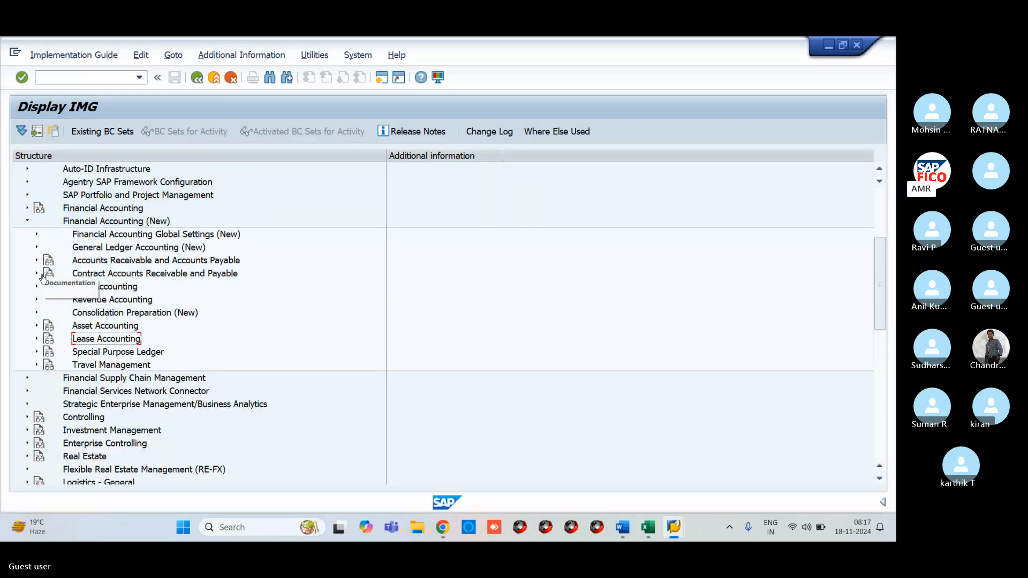
click(38, 235)
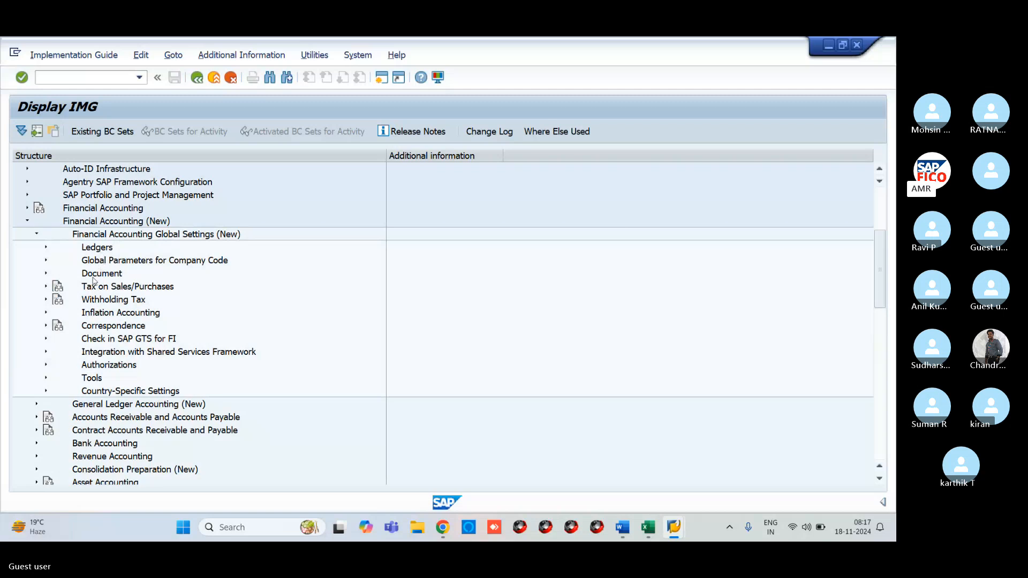
click(46, 275)
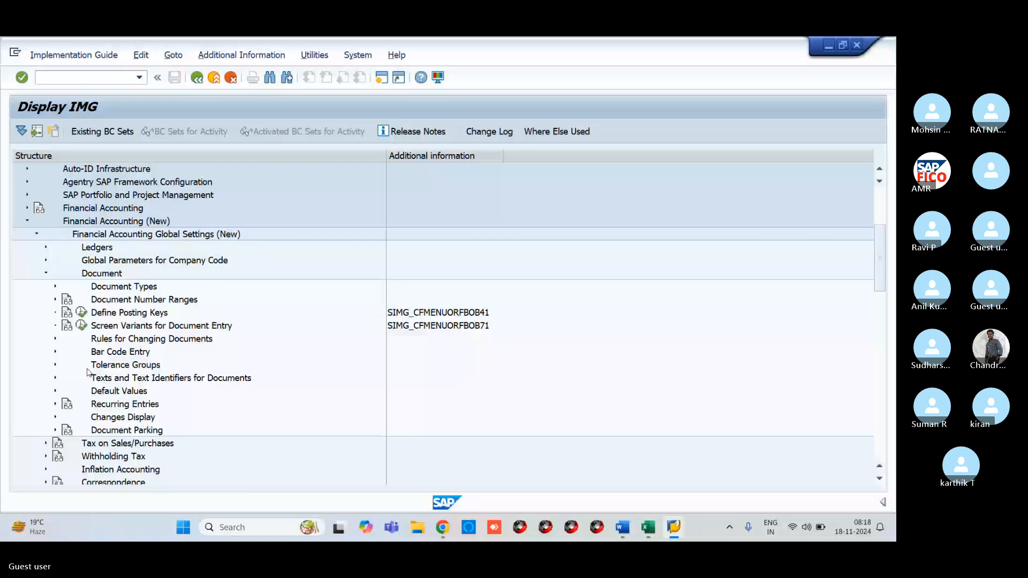
- Expand Tax on Sales/Purchases > Posting and run Assign Tax Codes for Non-Taxable Transactions (OBCL)
click(46, 444)
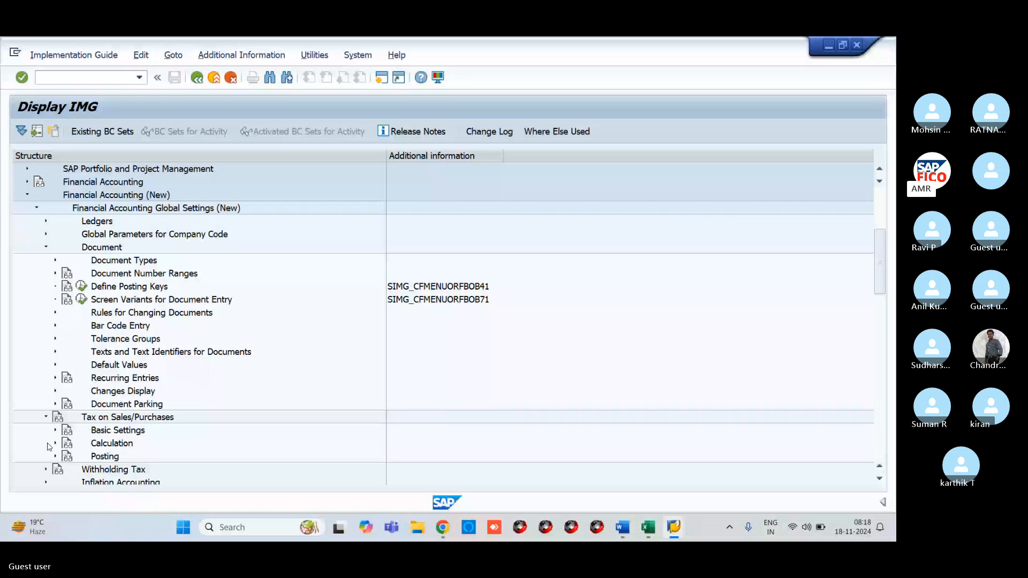
click(56, 456)
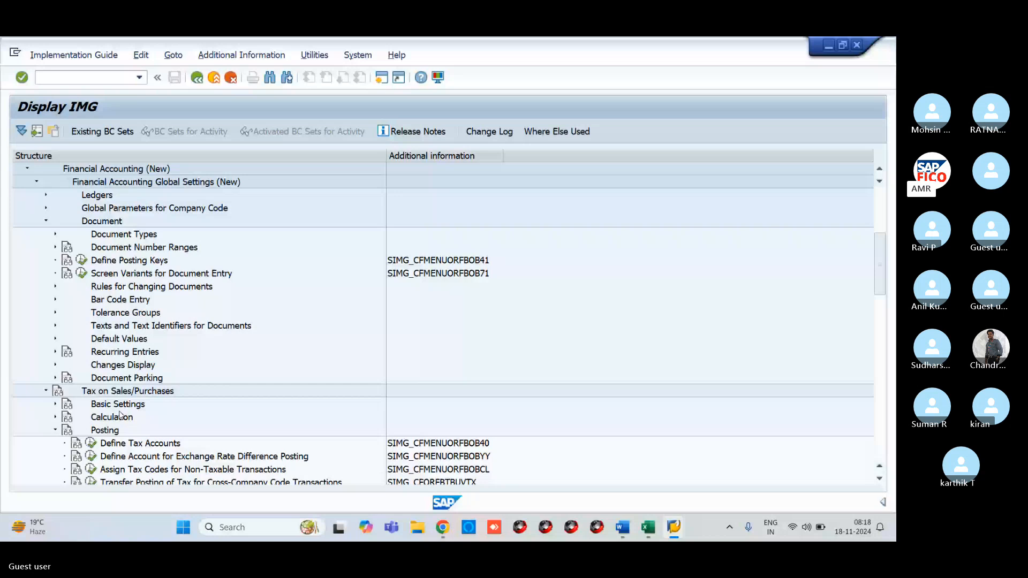
scroll(113, 391, down, 3)
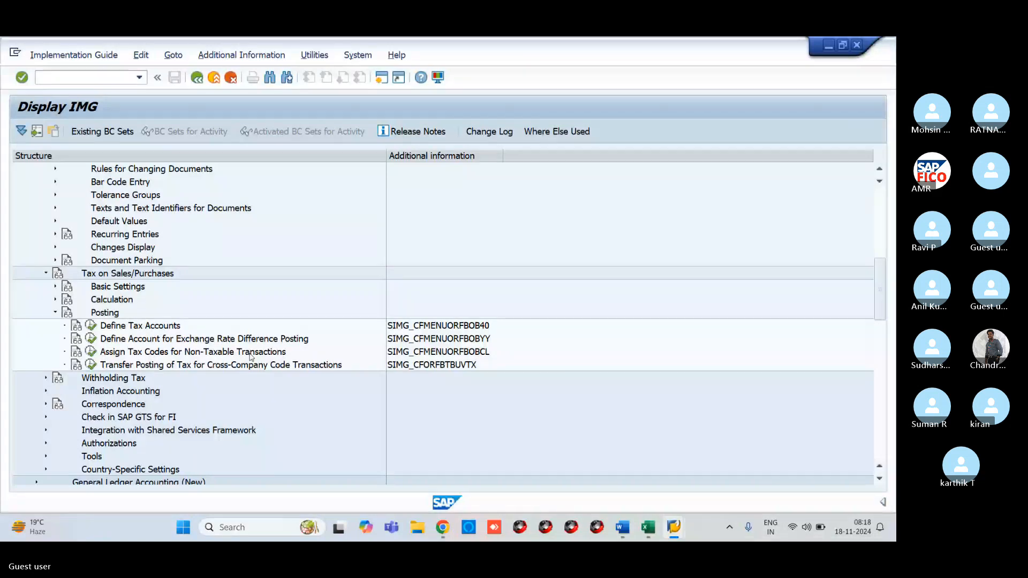
click(90, 352)
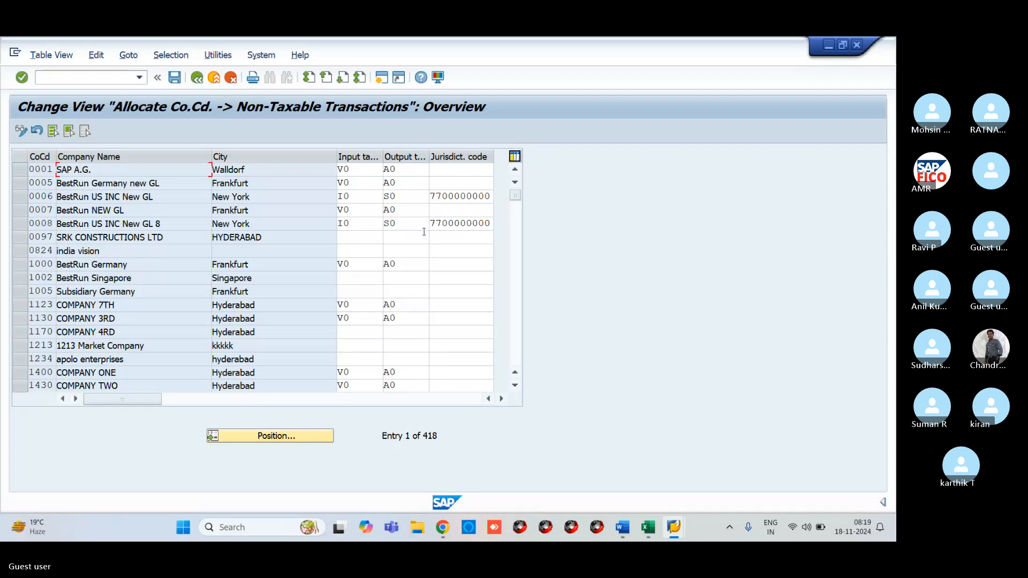
- Jump to company code VR11 and enter input tax code V0 and output tax code A0
click(315, 445)
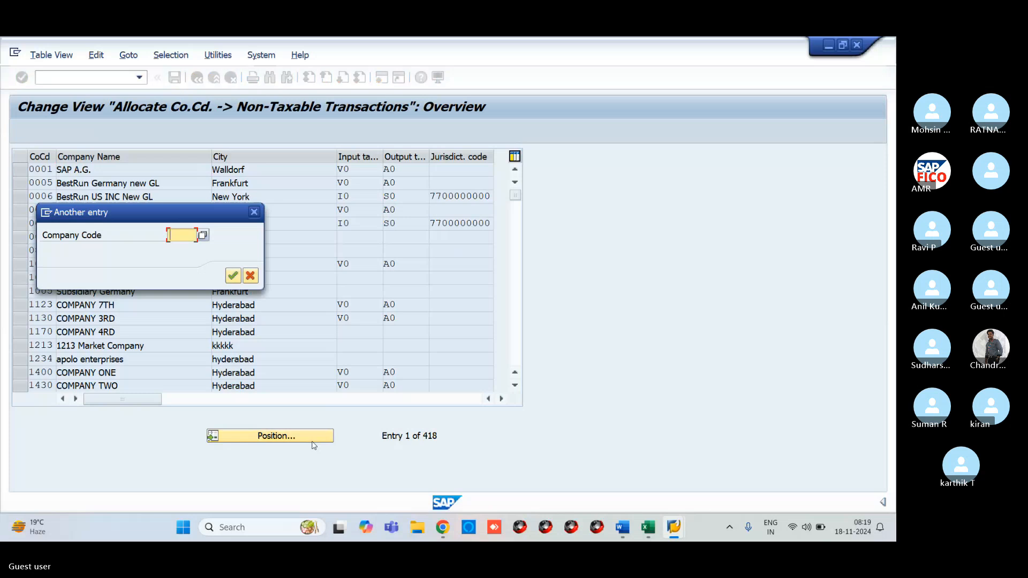
text(VR)
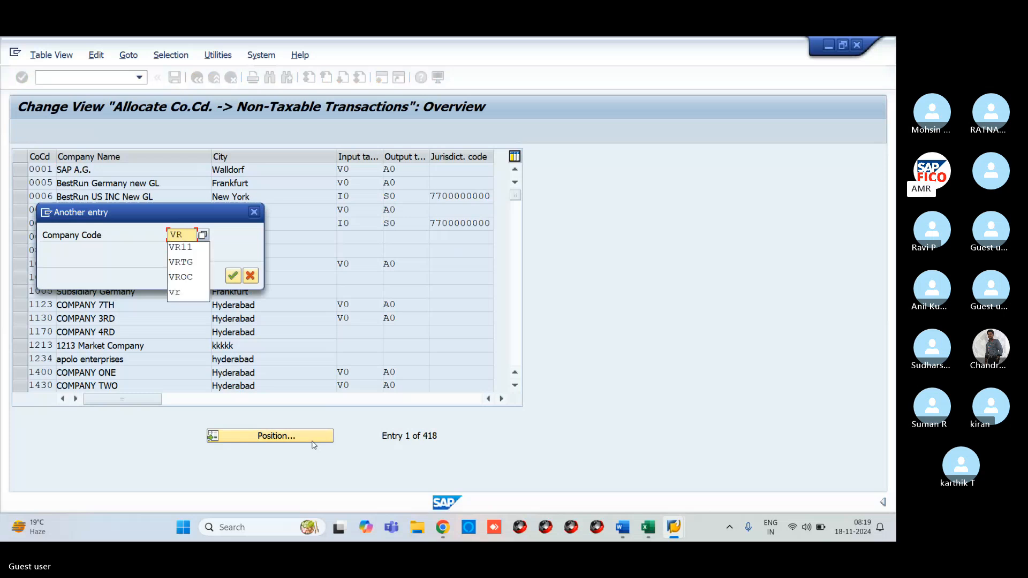
text(11)
key(Return)
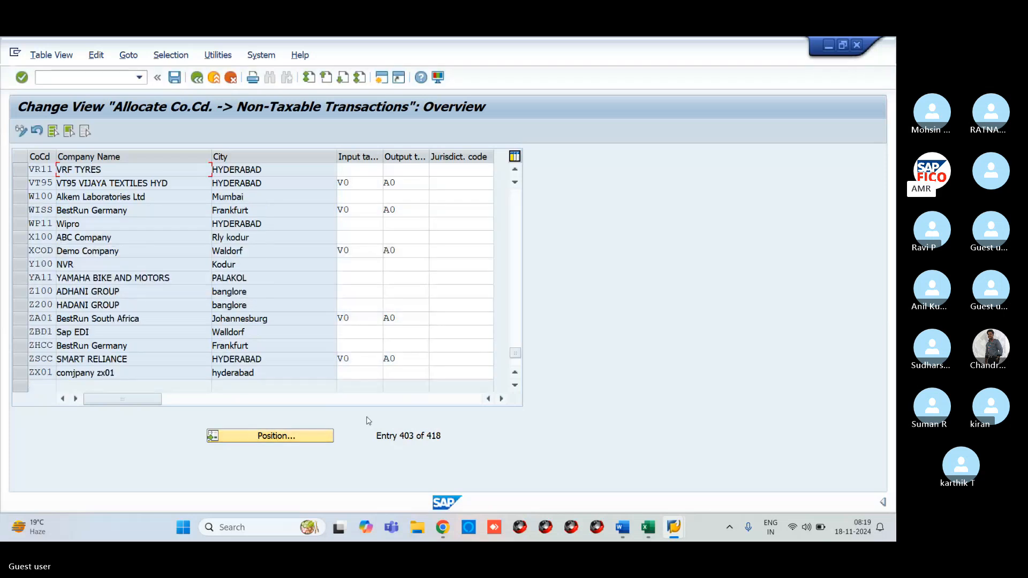
click(371, 167)
text(V0)
click(411, 167)
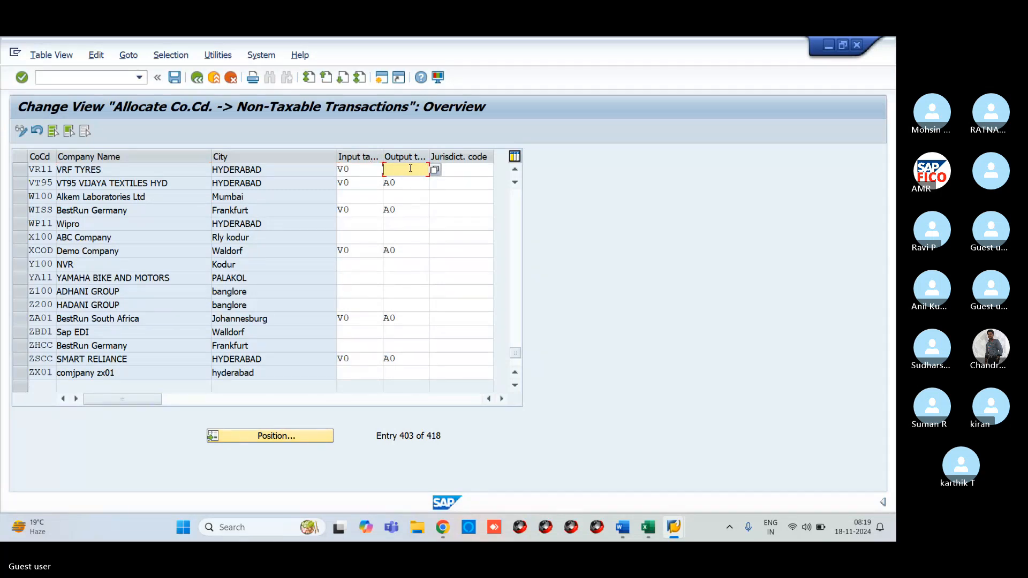
text(A0)
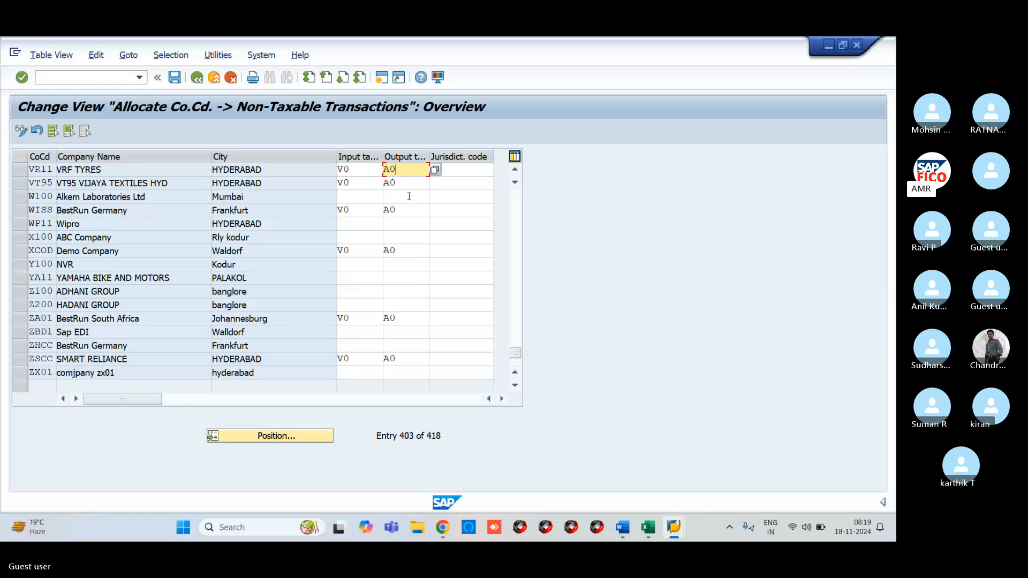
- Save VR11's tax codes past the V0/A0 not-defined warnings and return to the IMG tree
click(173, 80)
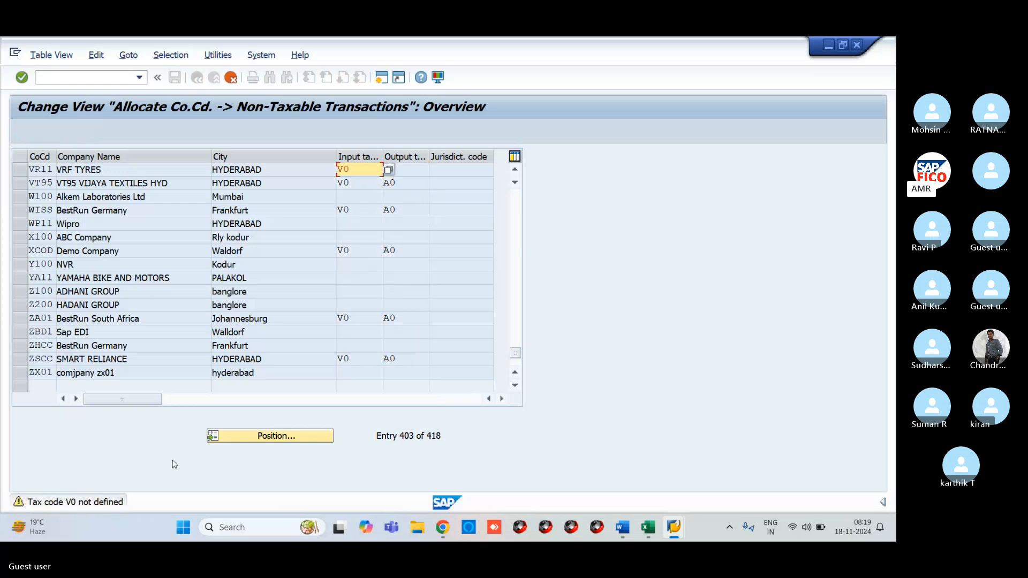
key(Return)
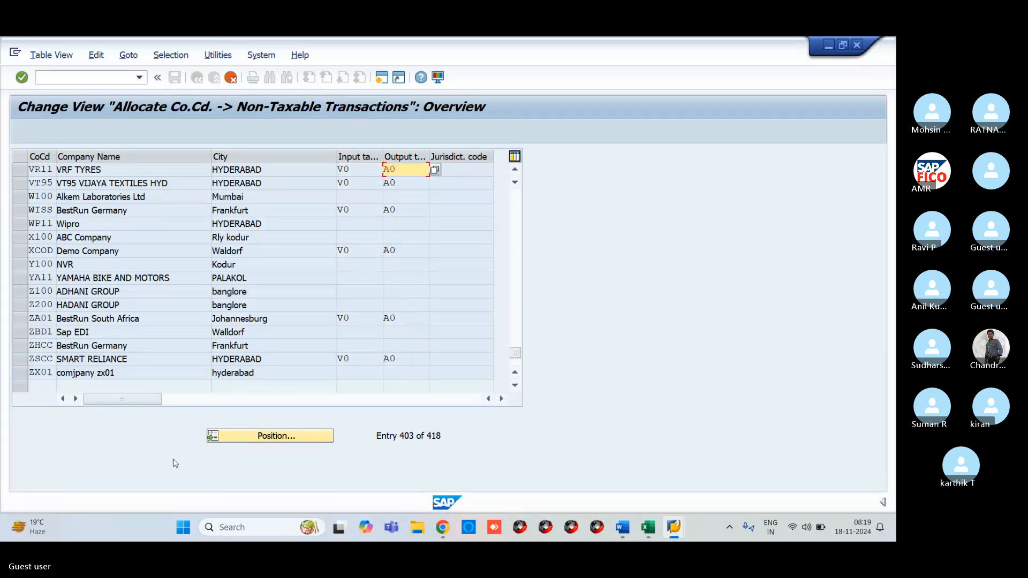
key(Return)
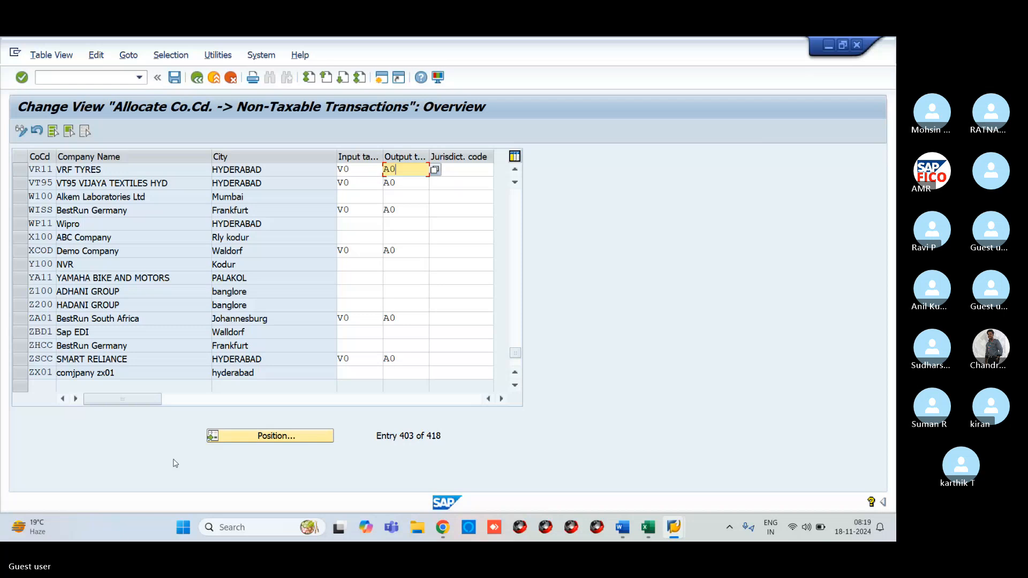
key(ctrl+s)
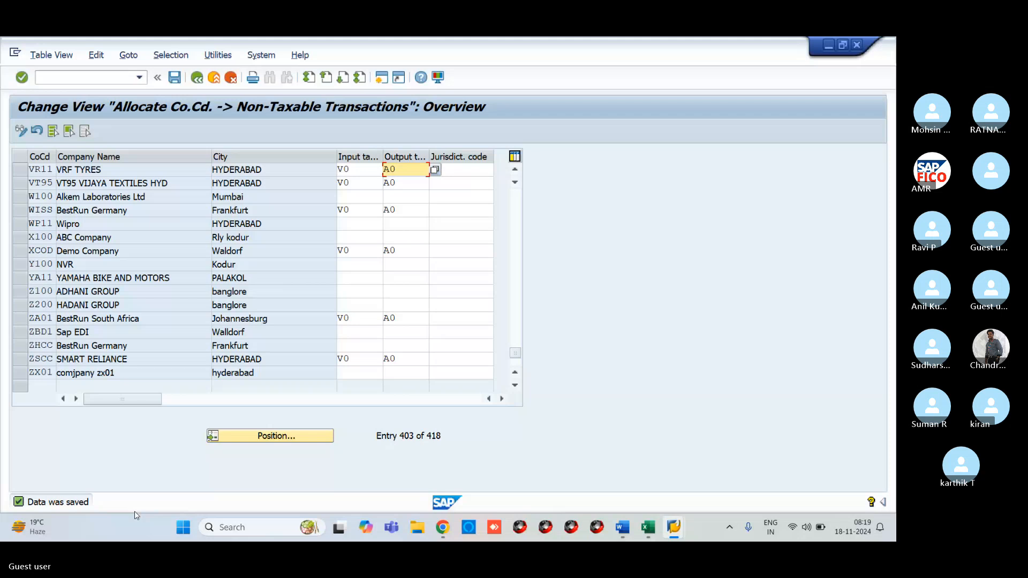
double_click(71, 508)
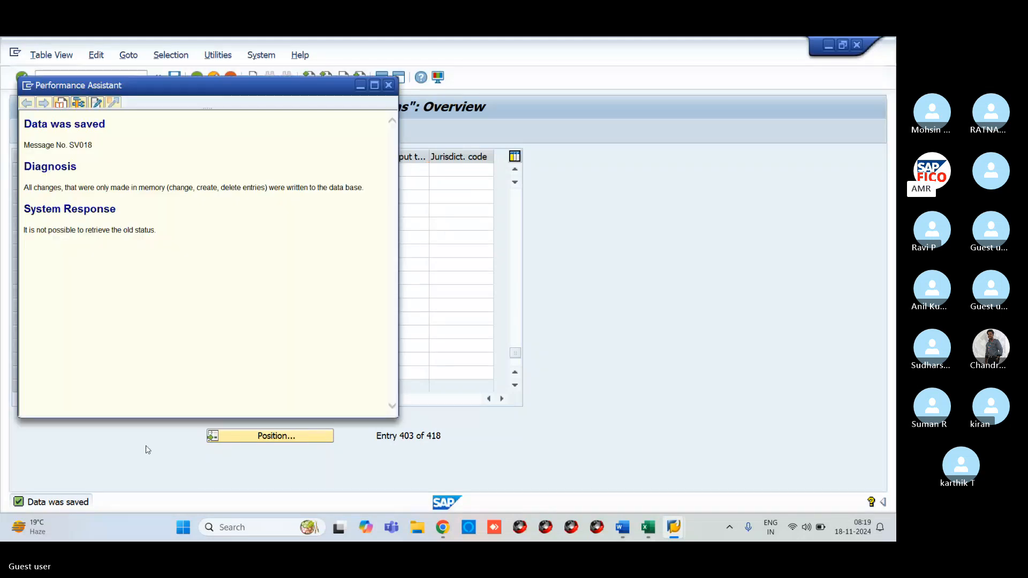
click(388, 85)
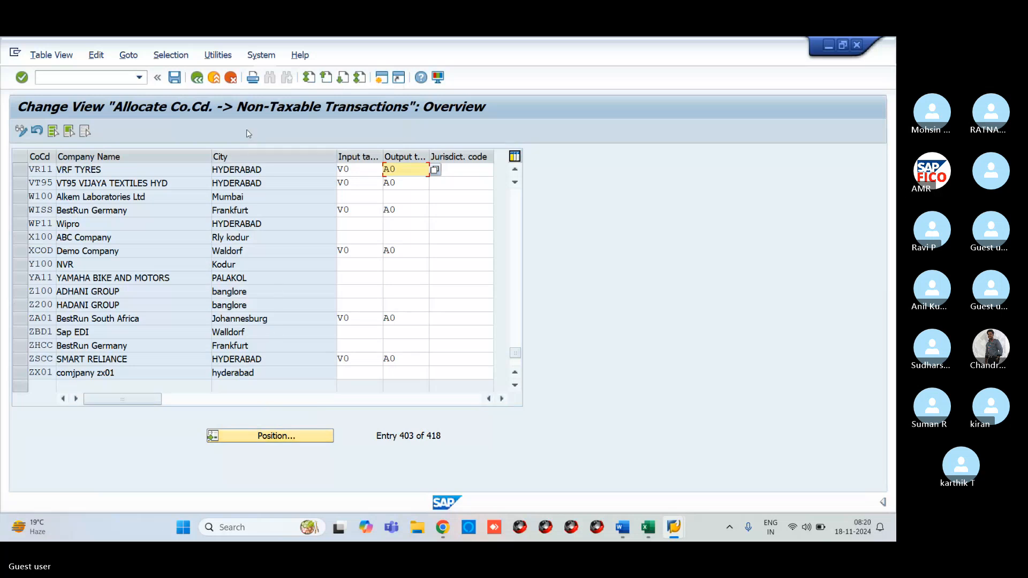
click(197, 78)
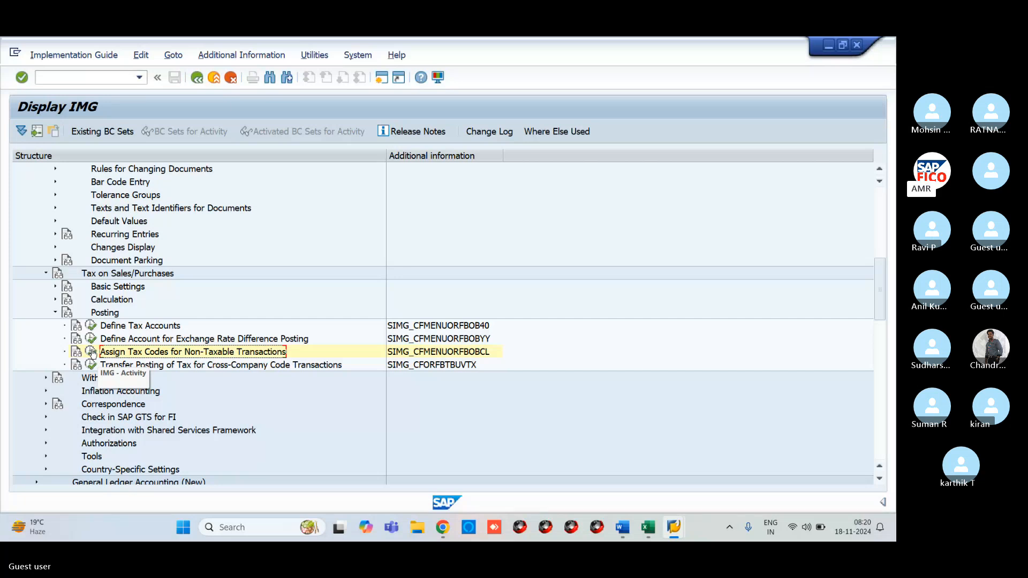
- Review the Assign Chart of Depreciation to Company Code step in the Excel workbook
key(alt+Tab)
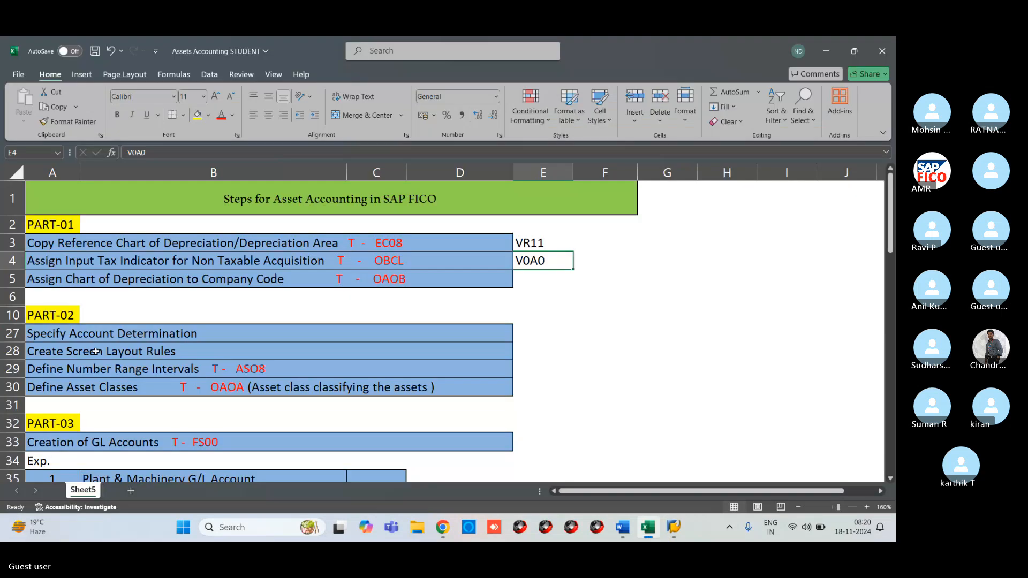
click(101, 279)
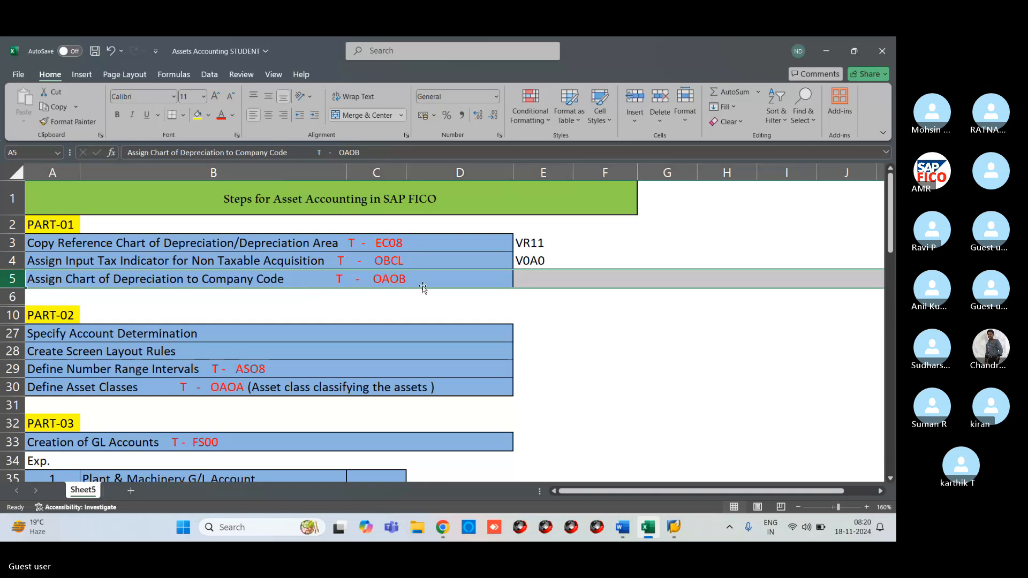
key(alt+Tab)
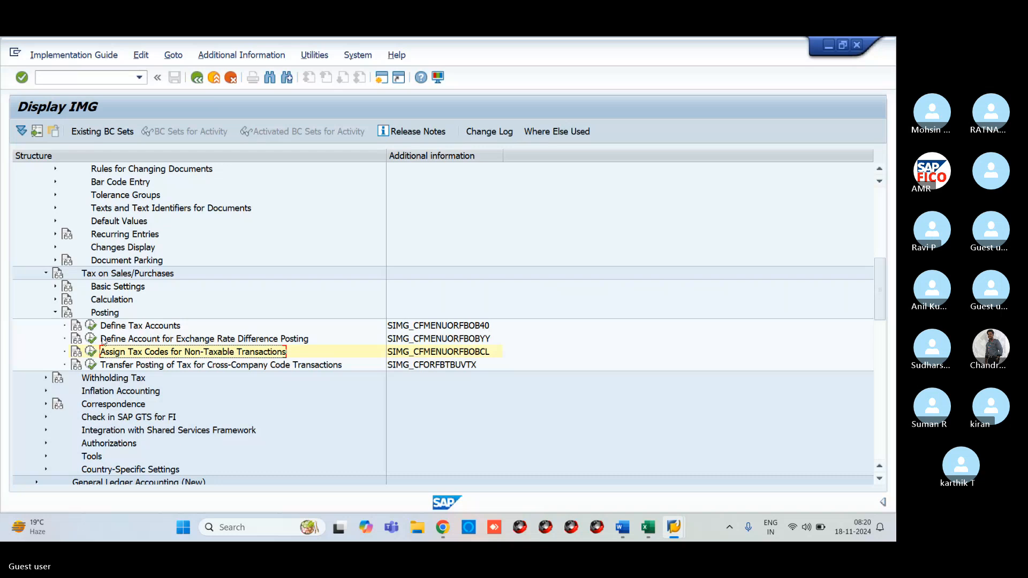
scroll(106, 358, down, 1)
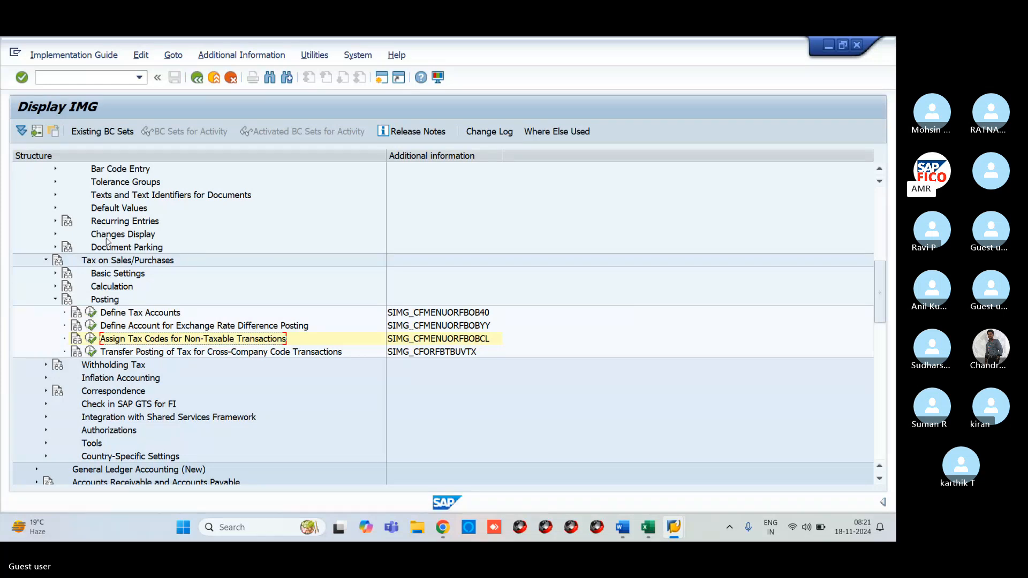
- Collapse the tax Posting branch and launch transaction /NOAOB from the command field
click(56, 299)
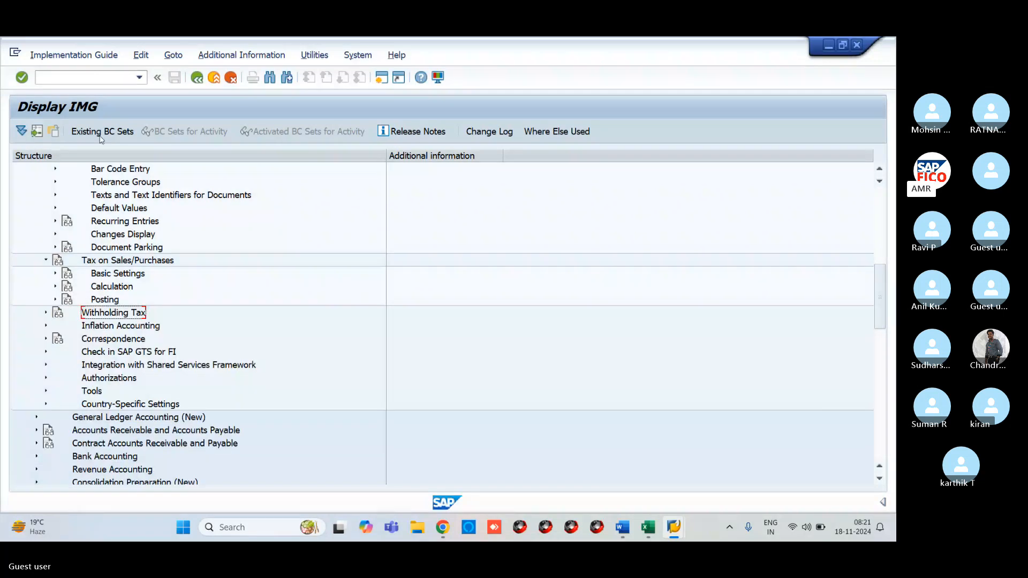
click(85, 79)
key(alt+Tab)
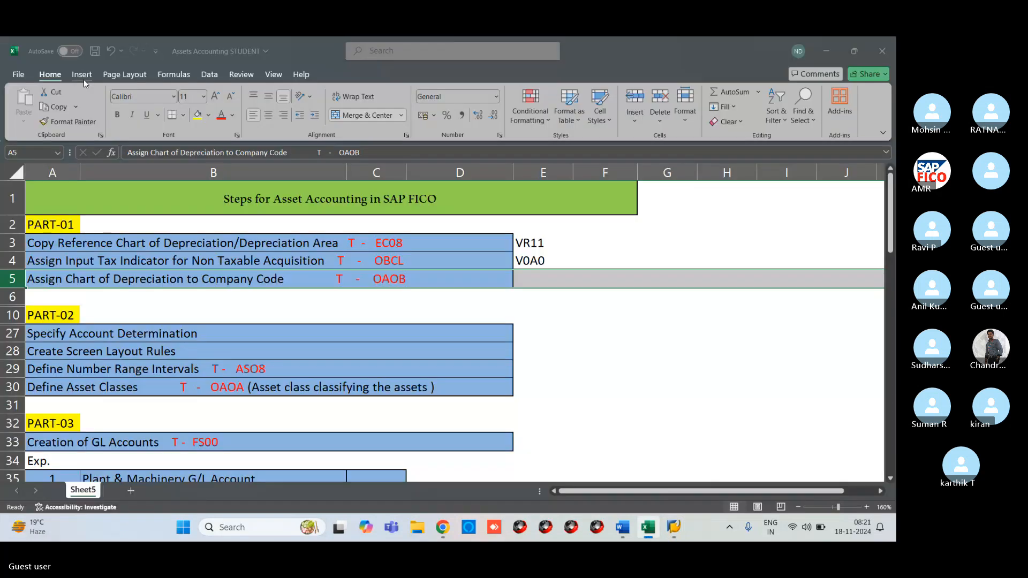
key(alt+Tab)
text(/NO)
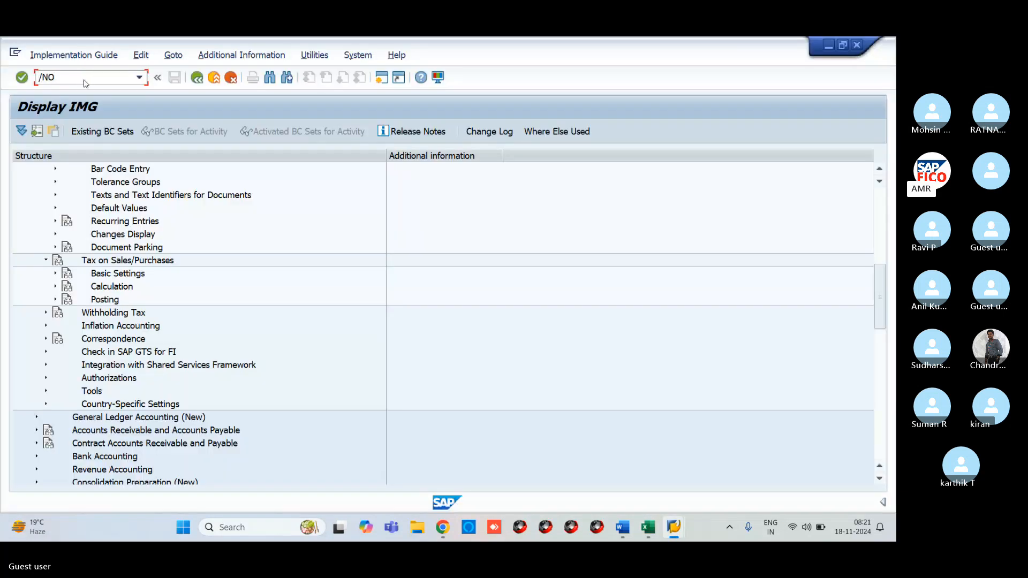
text(AOB)
key(Return)
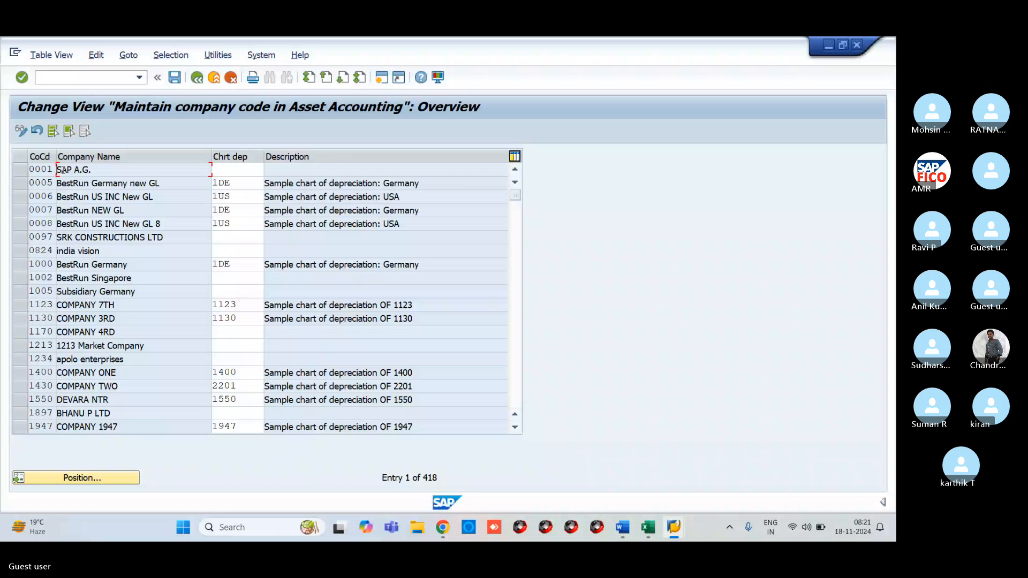
- Enter chart of depreciation VR11 for company code VR11 in OAOB and save
click(122, 478)
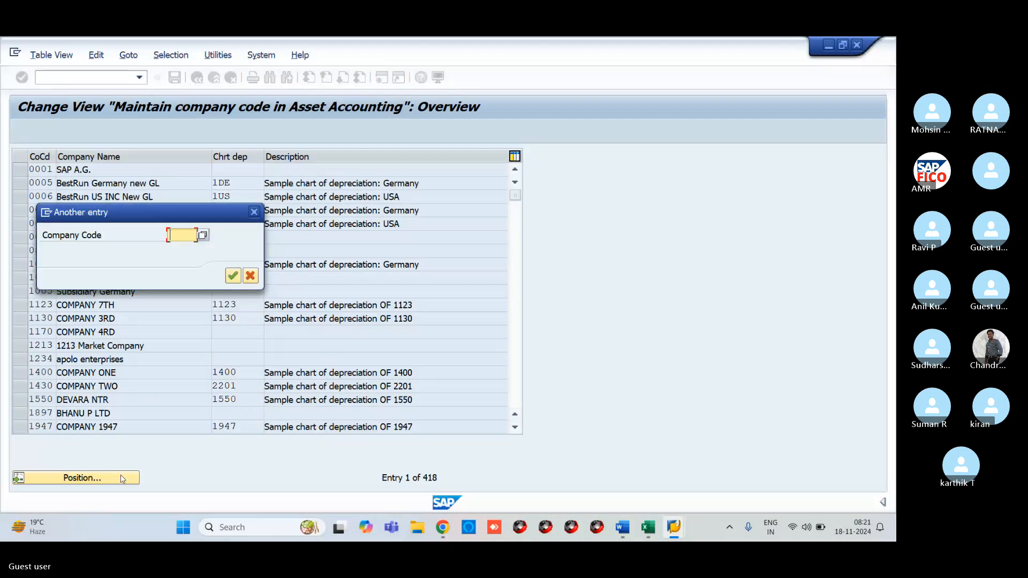
text(0001)
key(Return)
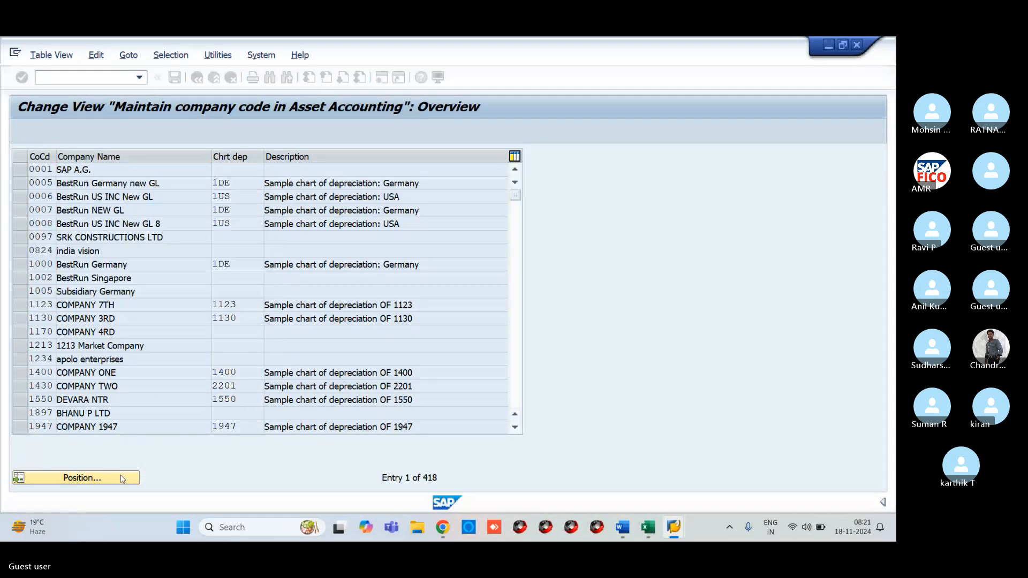
click(238, 169)
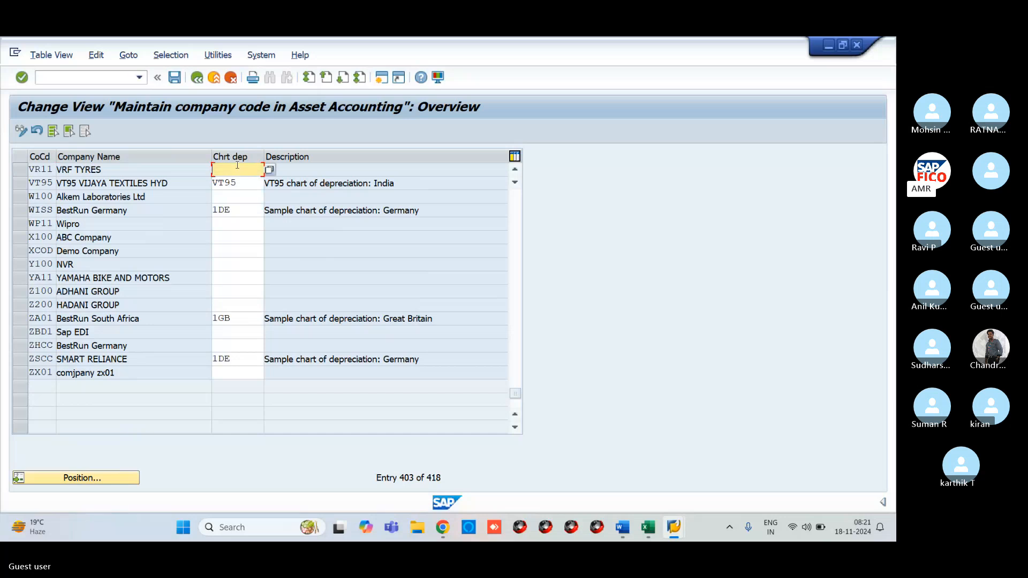
key(alt+Tab)
key(alt+Tab)
text(VR1)
text(1)
key(Return)
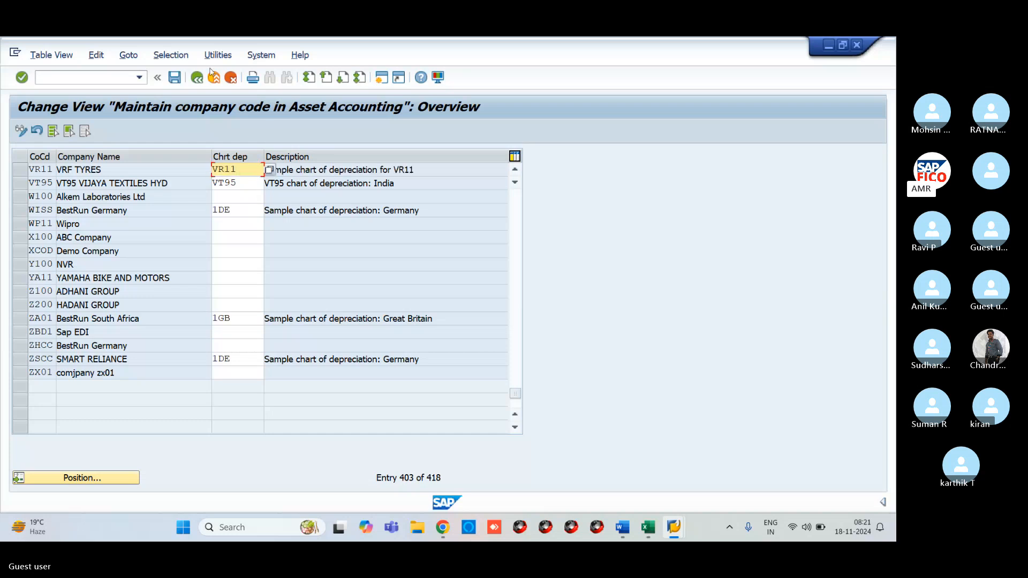
click(175, 78)
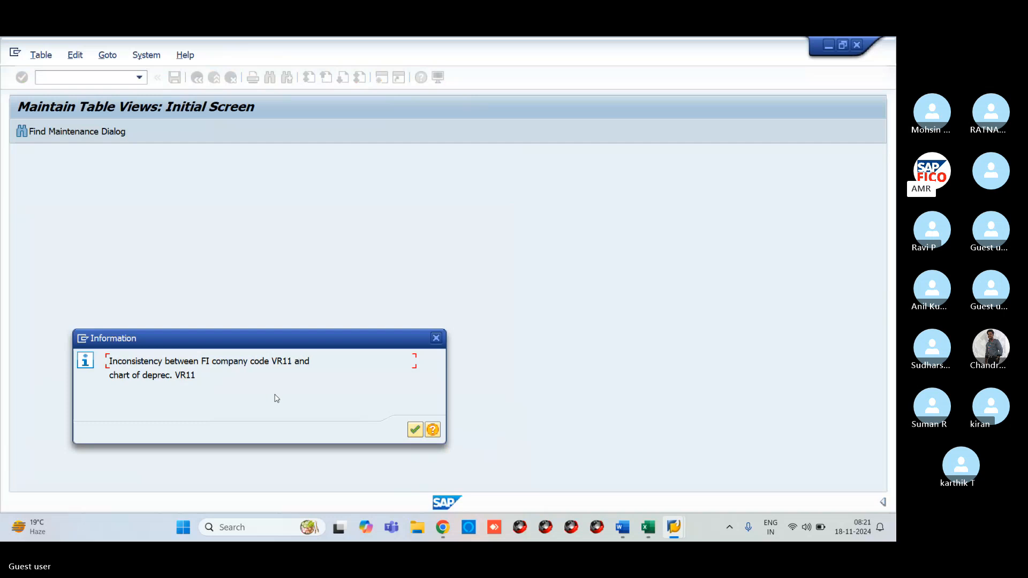
- Retry saving twice, dismissing each VR11 inconsistency notice, then open a new SAP session
click(414, 429)
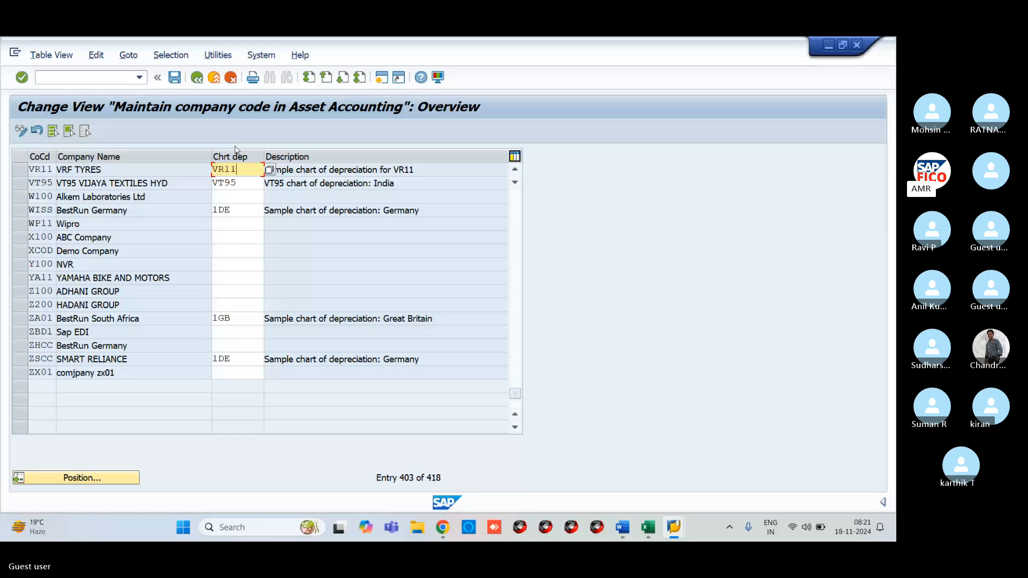
click(175, 78)
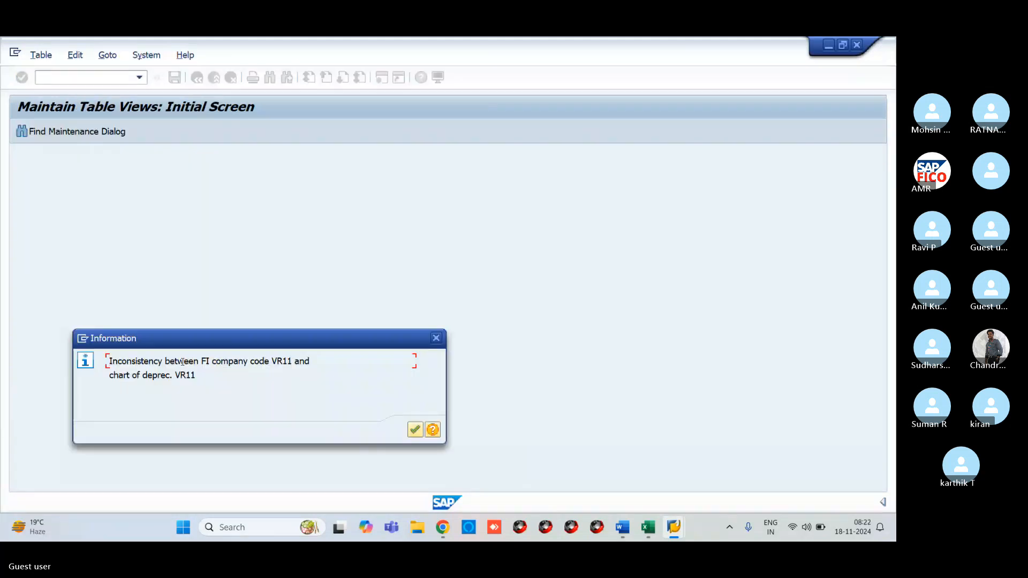
click(414, 430)
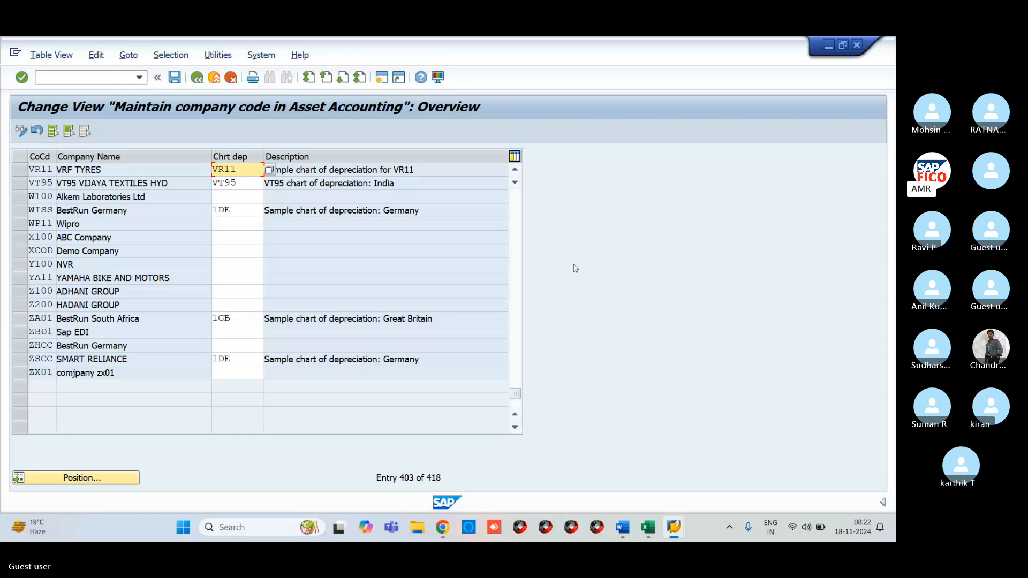
click(174, 78)
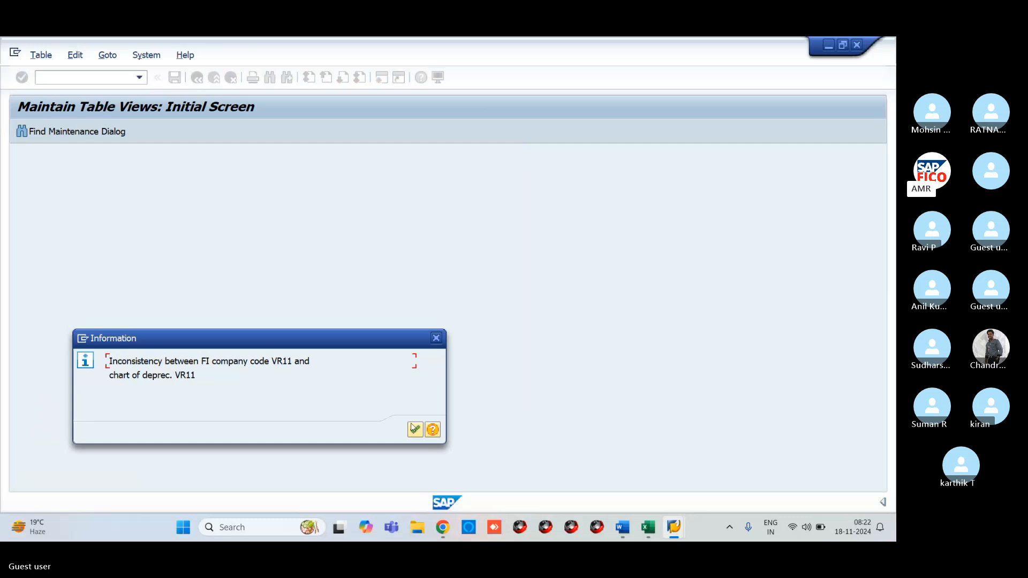
click(415, 429)
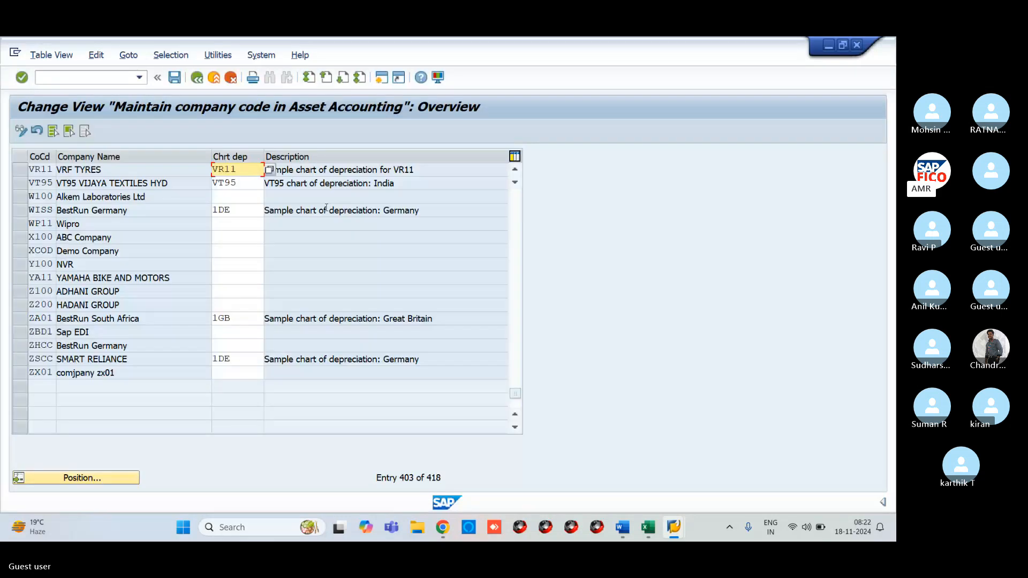
click(381, 77)
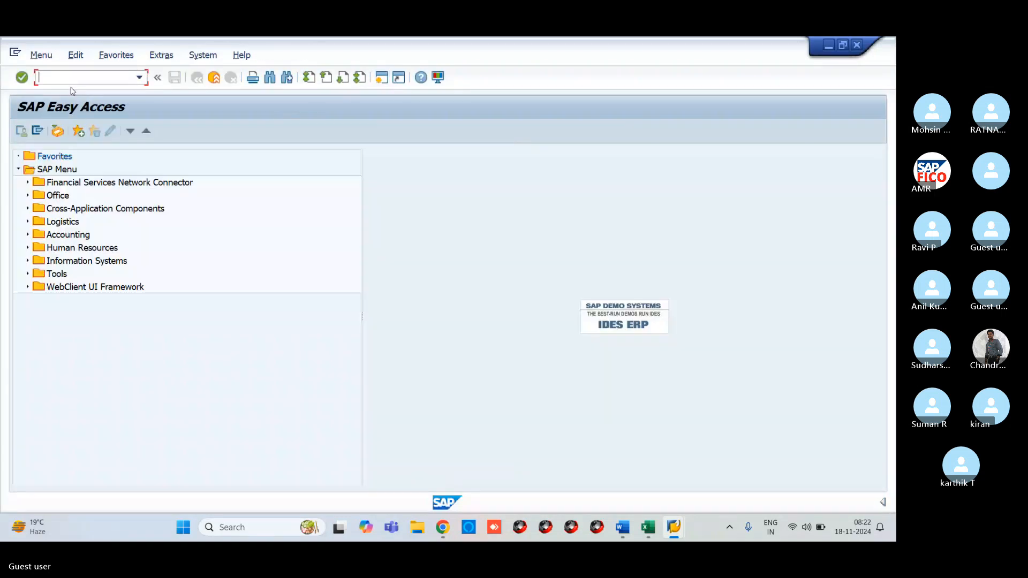
- Run OB22 and position the Additional Local Currencies table at company code VR11, selecting its row
text(/NO)
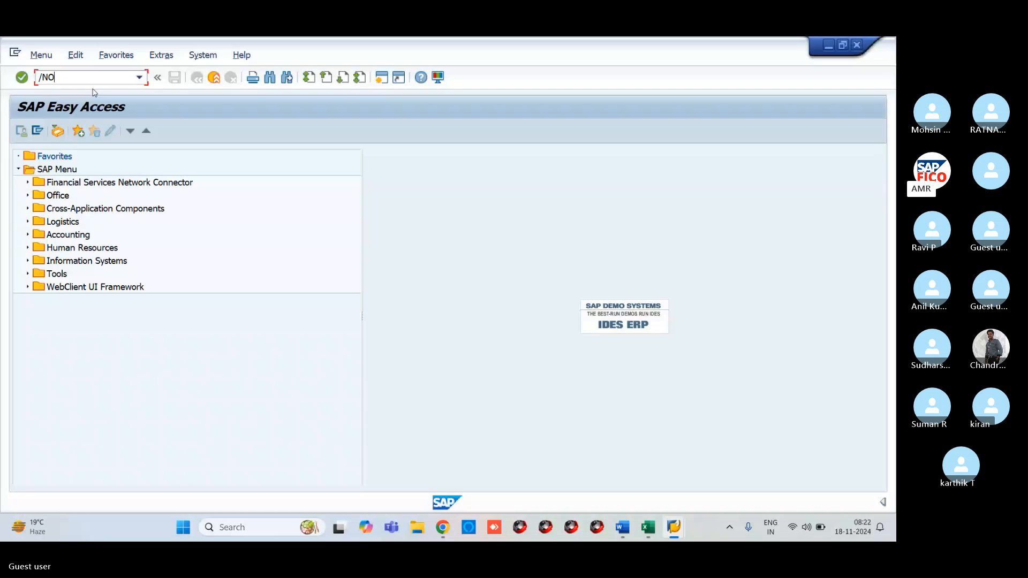
text(B22)
key(Return)
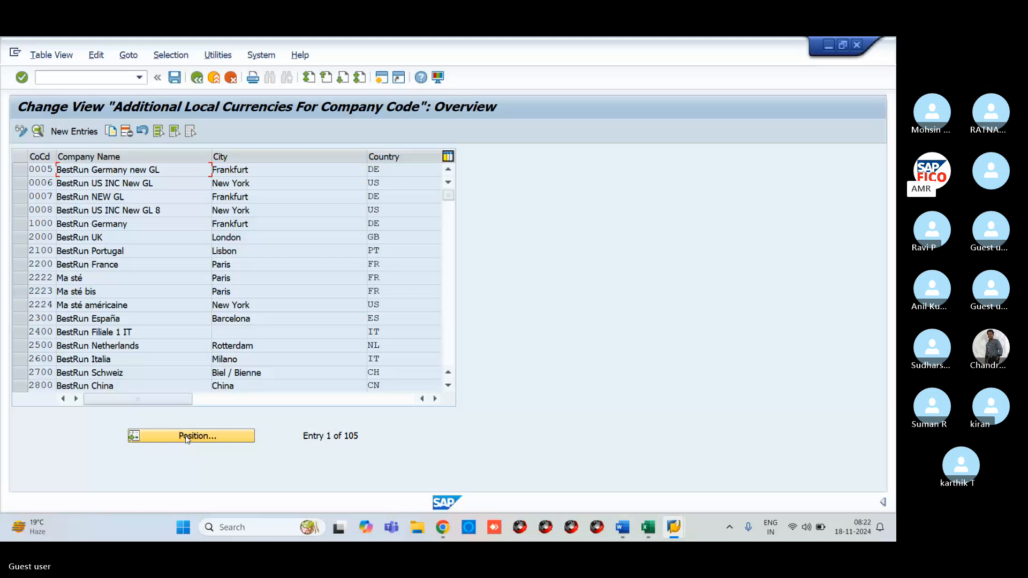
click(187, 440)
text(VR1)
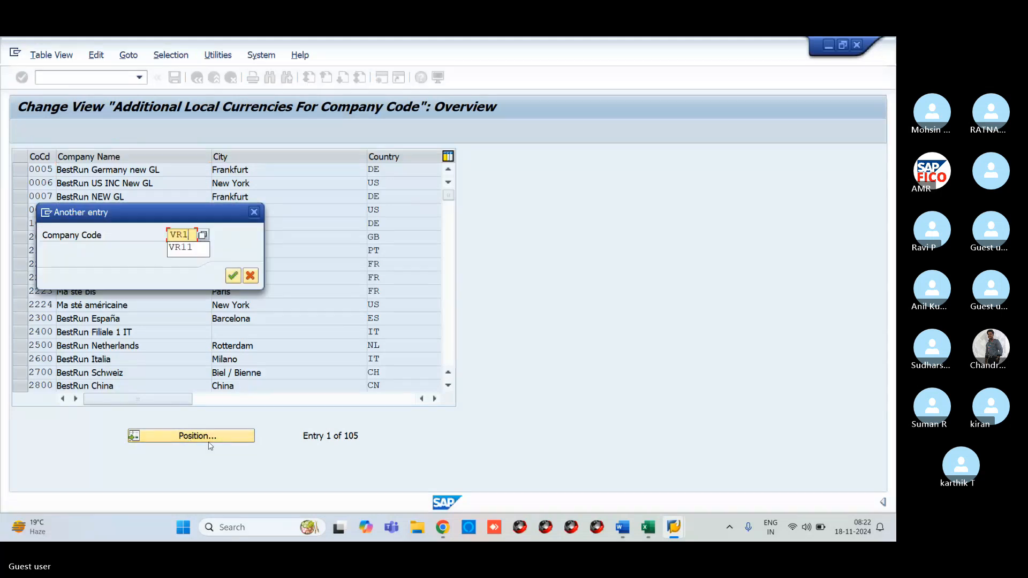
key(Return)
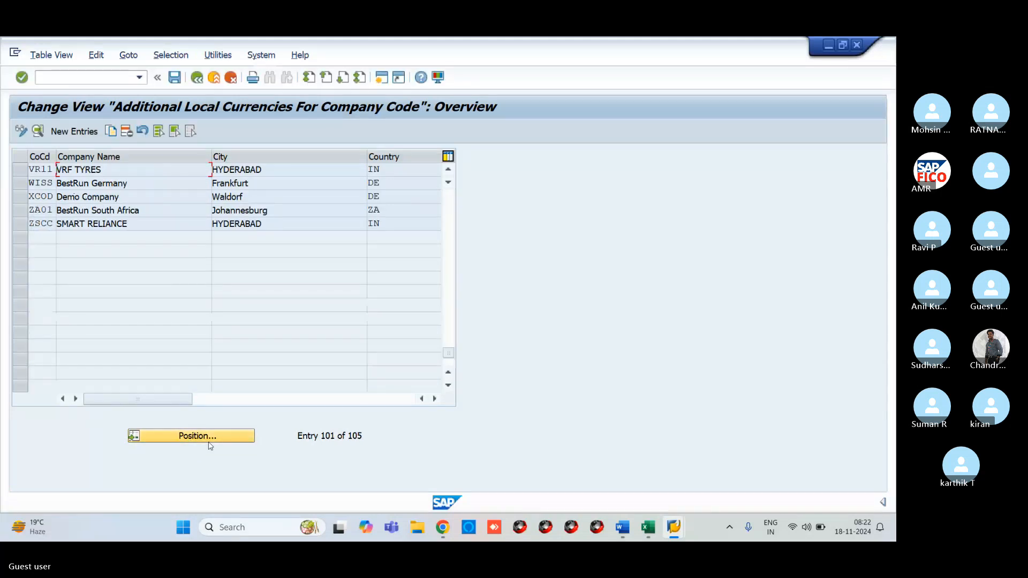
click(21, 170)
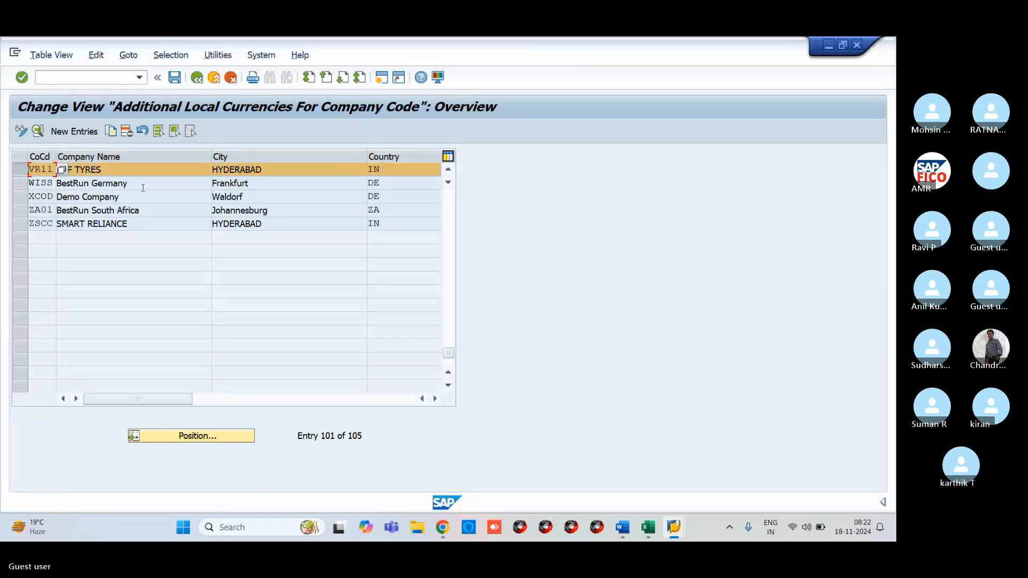
- Open VR11's additional local currency details, confirming both currency-change warnings
double_click(115, 224)
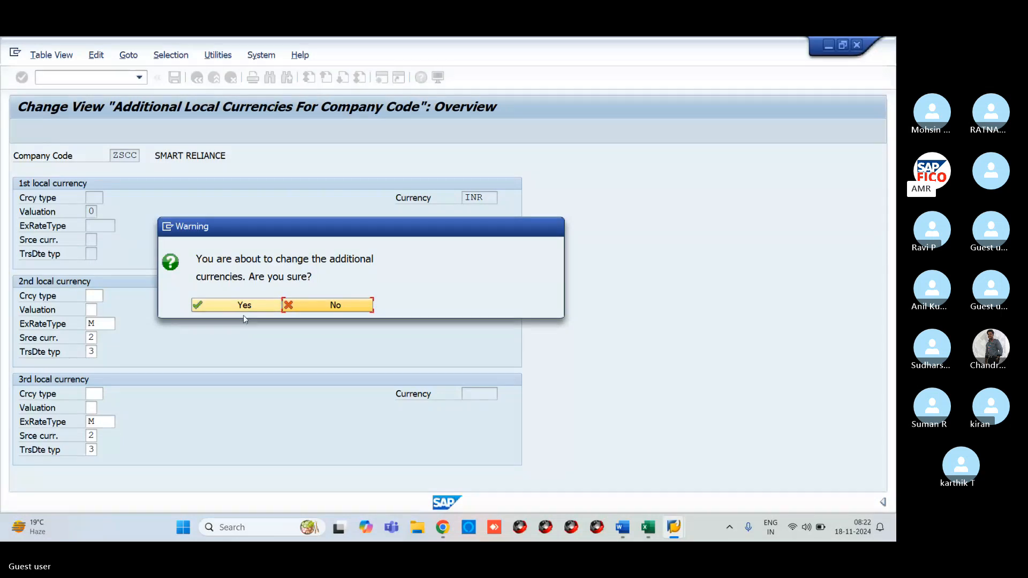
click(271, 304)
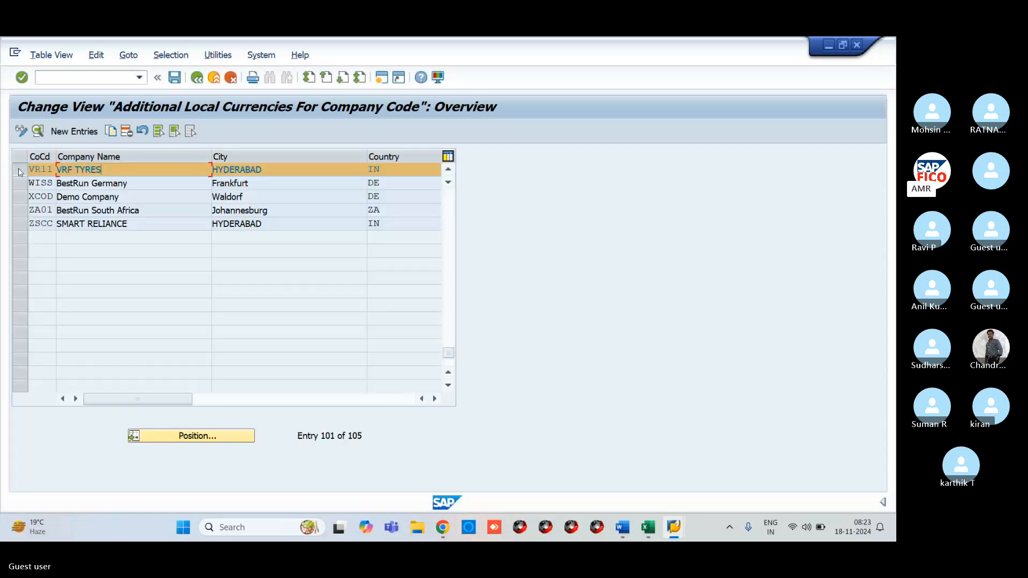
click(20, 172)
double_click(95, 170)
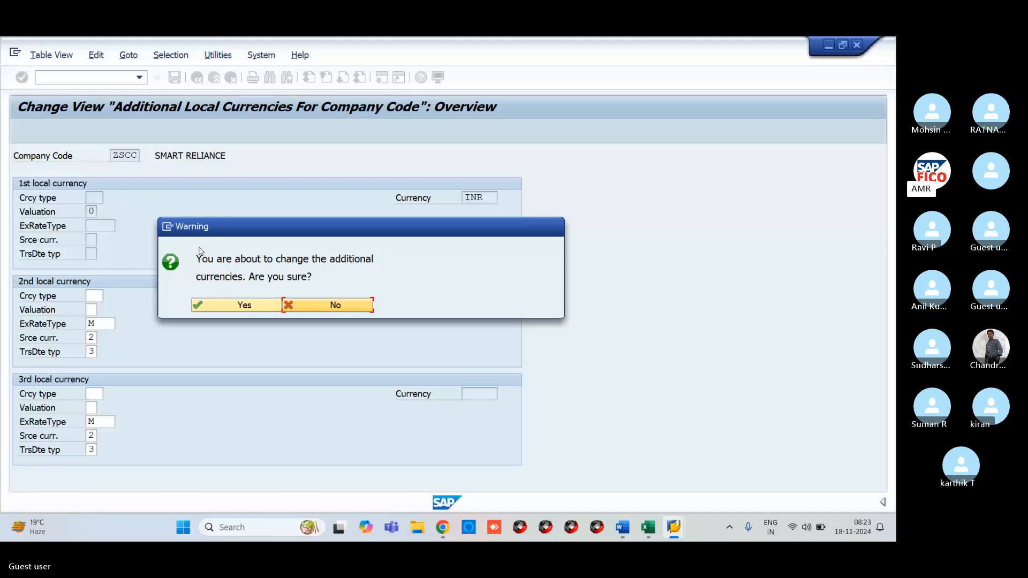
click(257, 305)
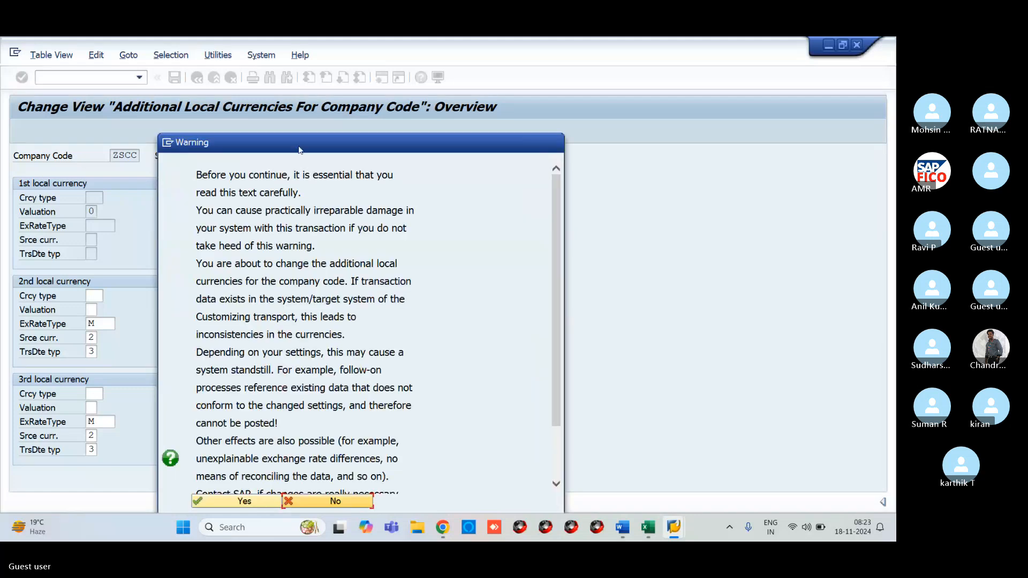
drag(299, 150, 368, 64)
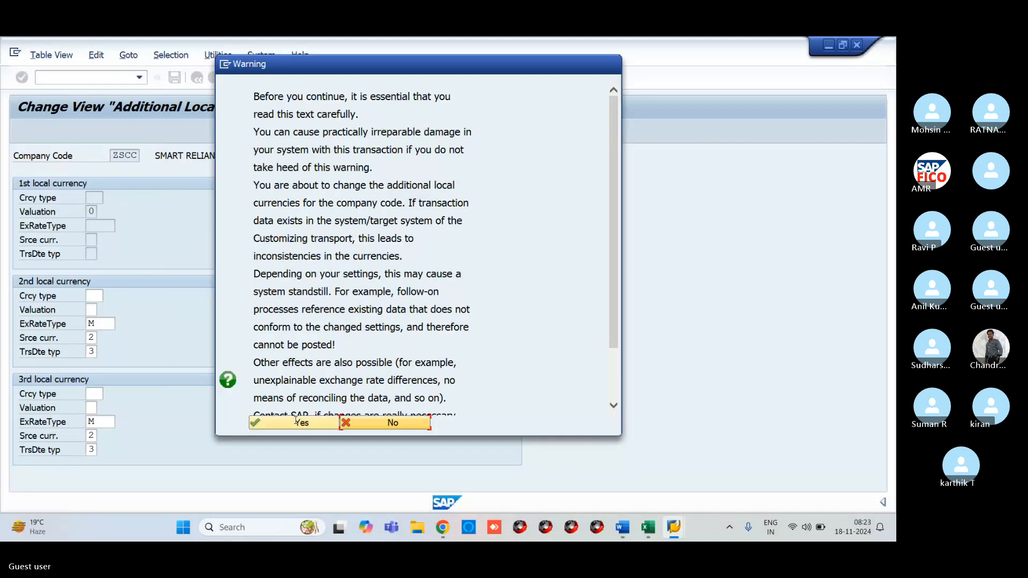
click(296, 422)
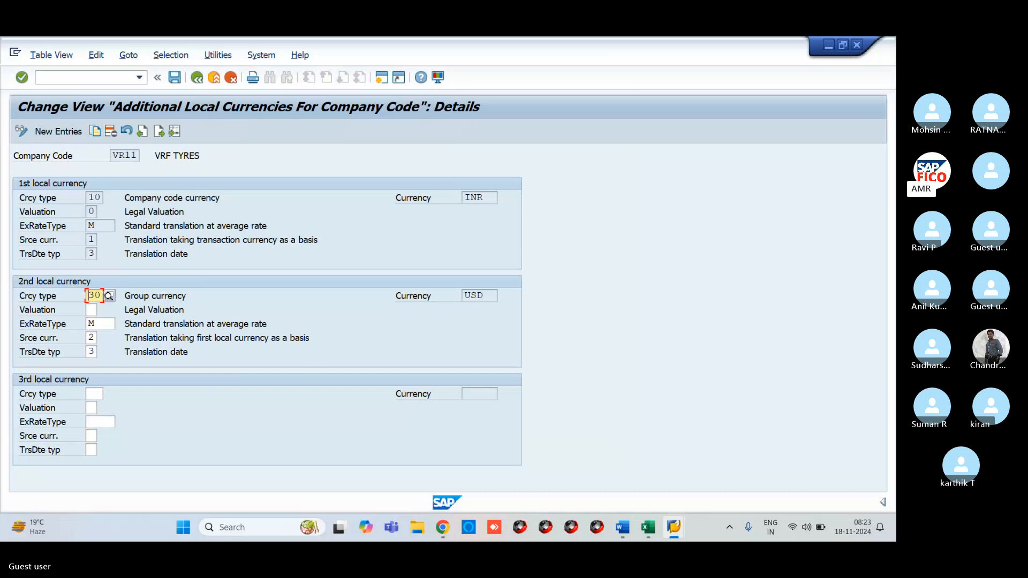
- Clear VR11's second currency: type 30, exchange rate type M, source currency, translation date type 3
drag(98, 295, 109, 304)
key(BackSpace)
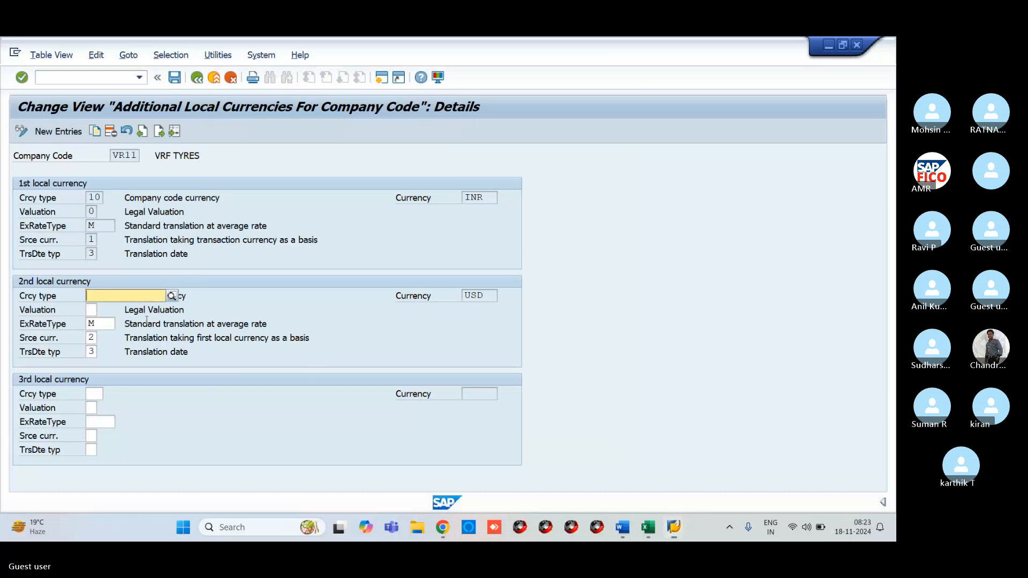
key(F4)
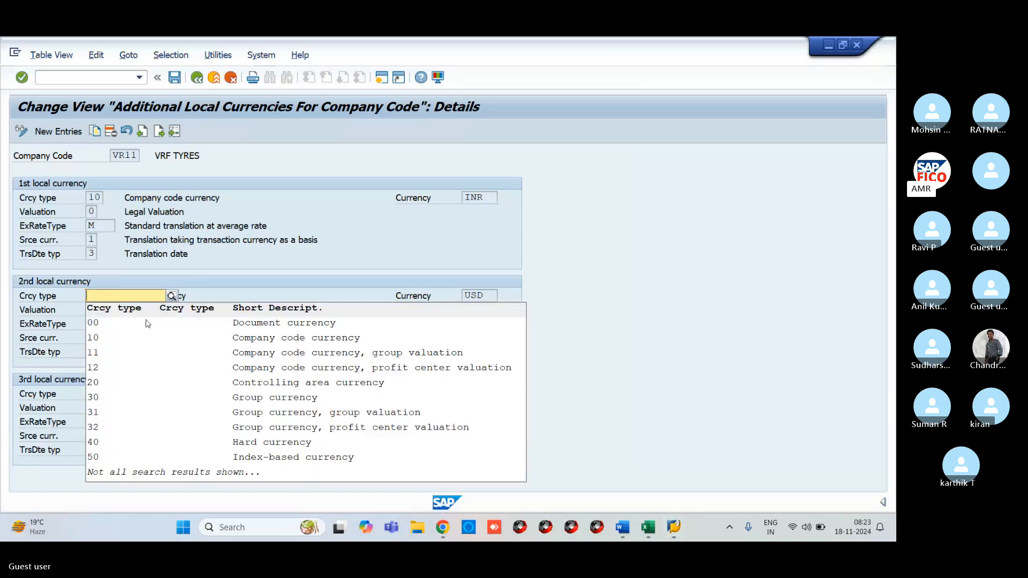
click(332, 266)
click(105, 325)
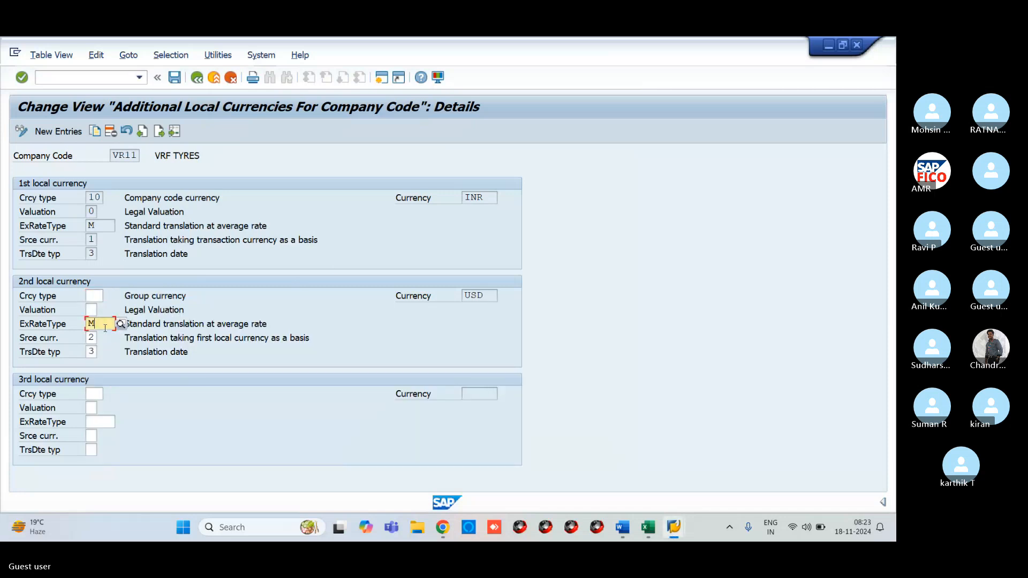
key(BackSpace)
click(91, 338)
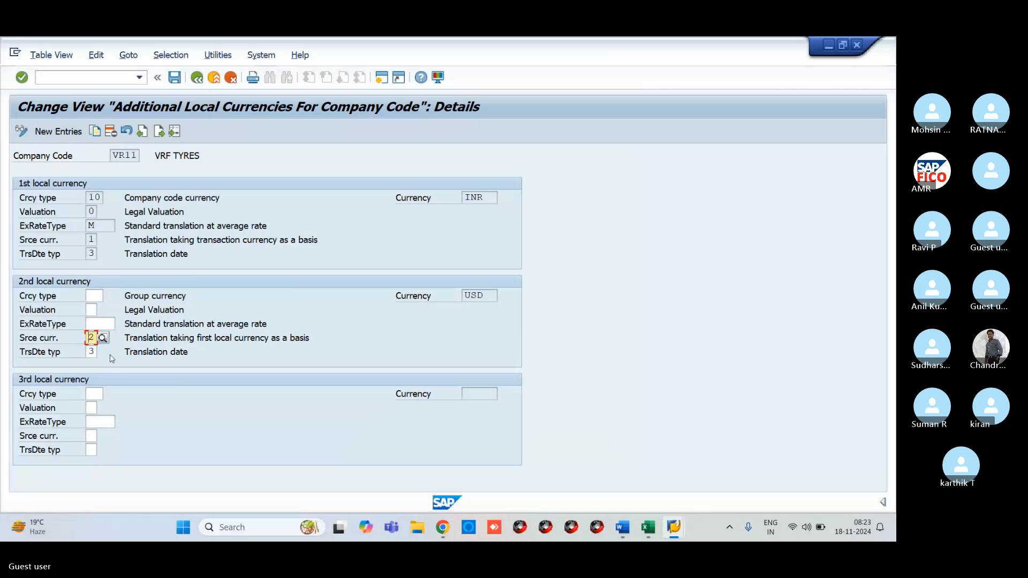
key(BackSpace)
key(Tab)
key(Delete)
click(127, 394)
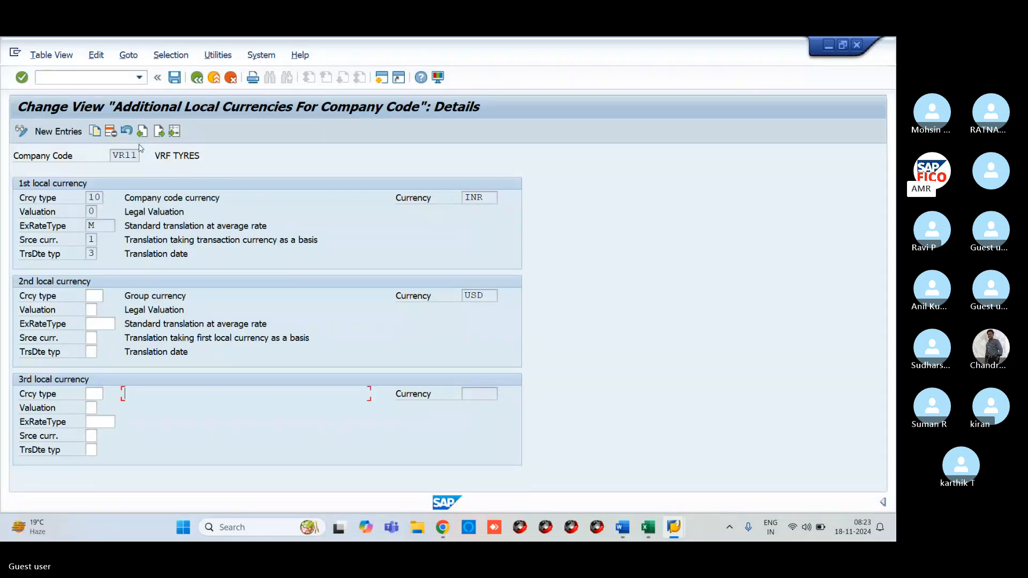
- Save the cleared currency, acknowledge the customizing check messages, and return to the OAOB window
click(174, 79)
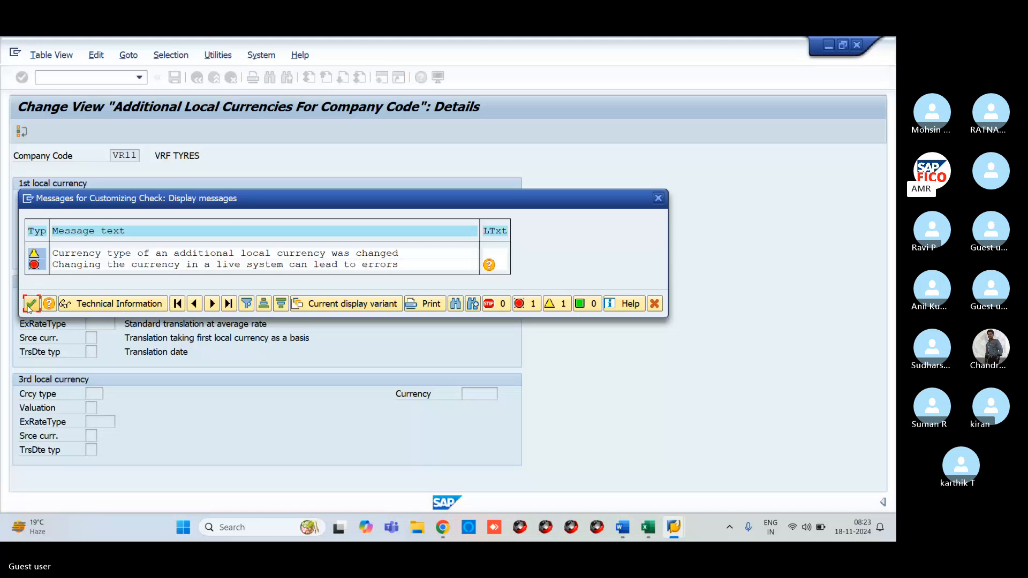
click(30, 304)
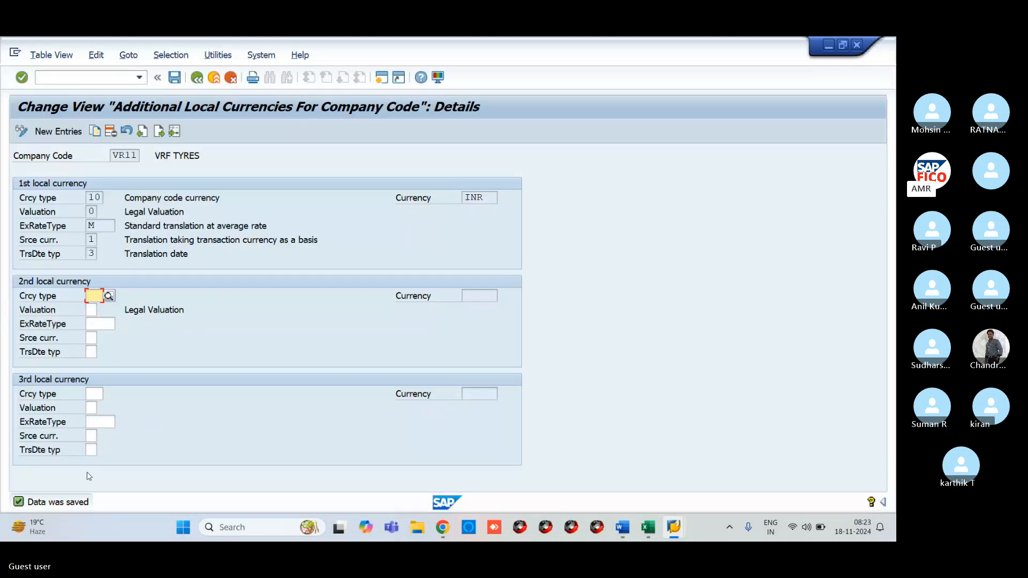
mouse_move(684, 536)
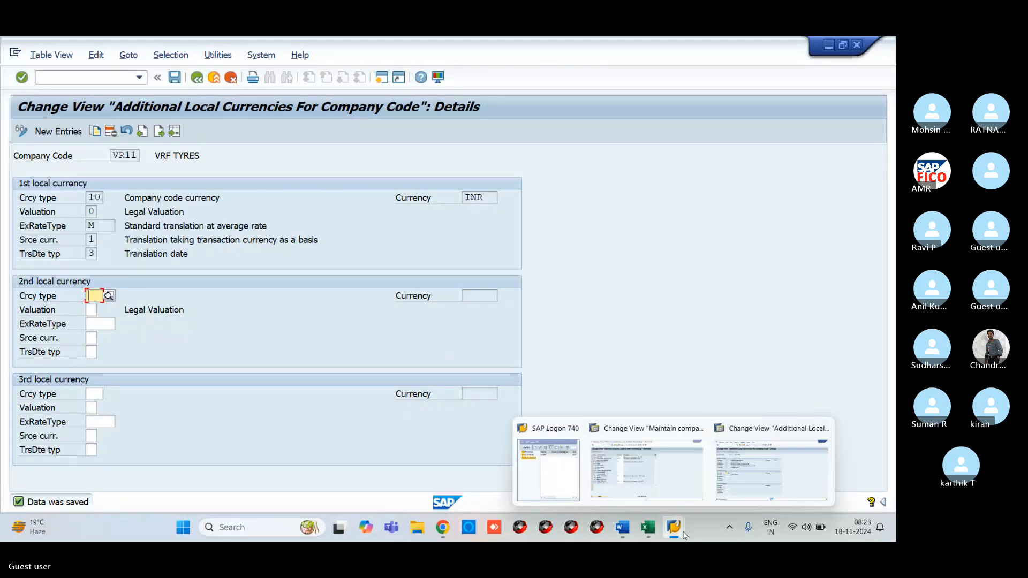
click(619, 453)
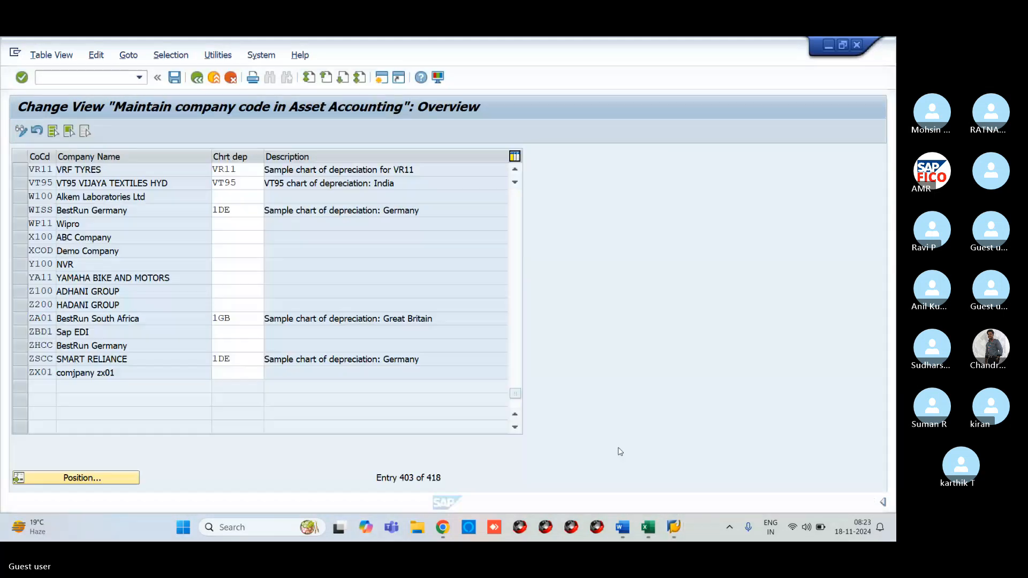
- Attempt saving the VR11 chart of depreciation assignment again, dismissing the inconsistency notices
click(174, 78)
click(413, 431)
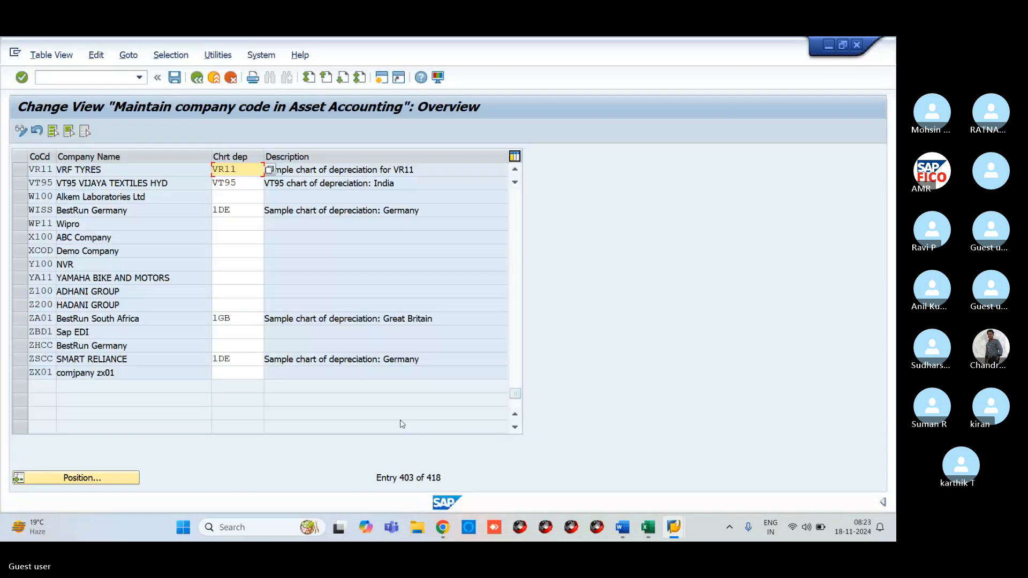
click(175, 79)
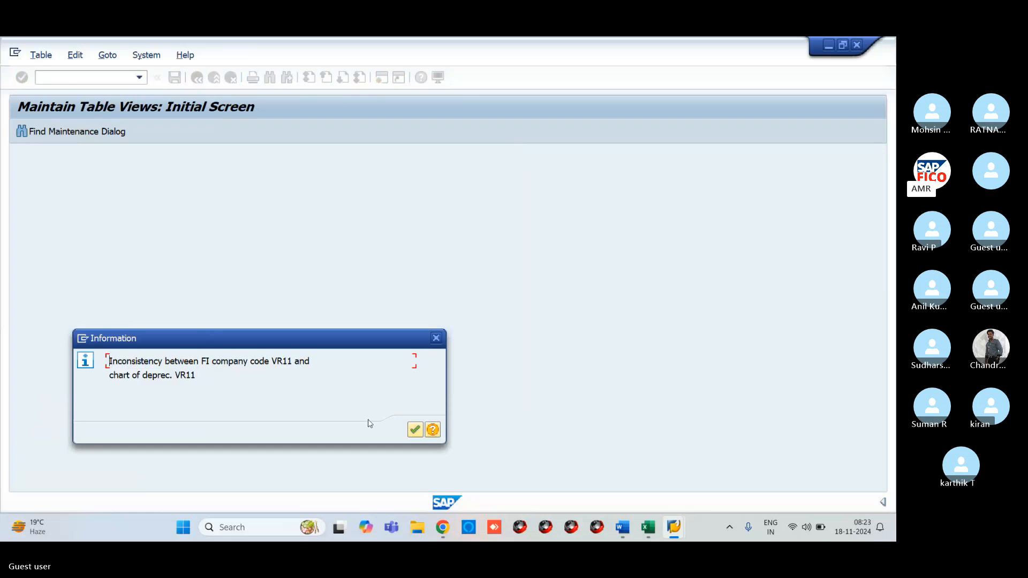
click(414, 430)
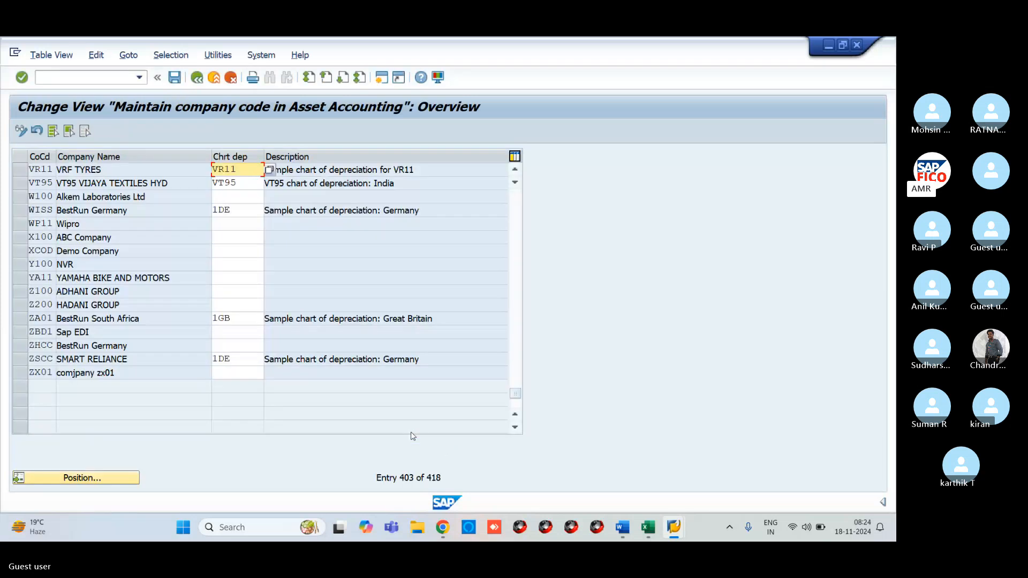
- Exit the assignment table, discarding changes after the inconsistency message, back to SAP Easy Access
click(197, 77)
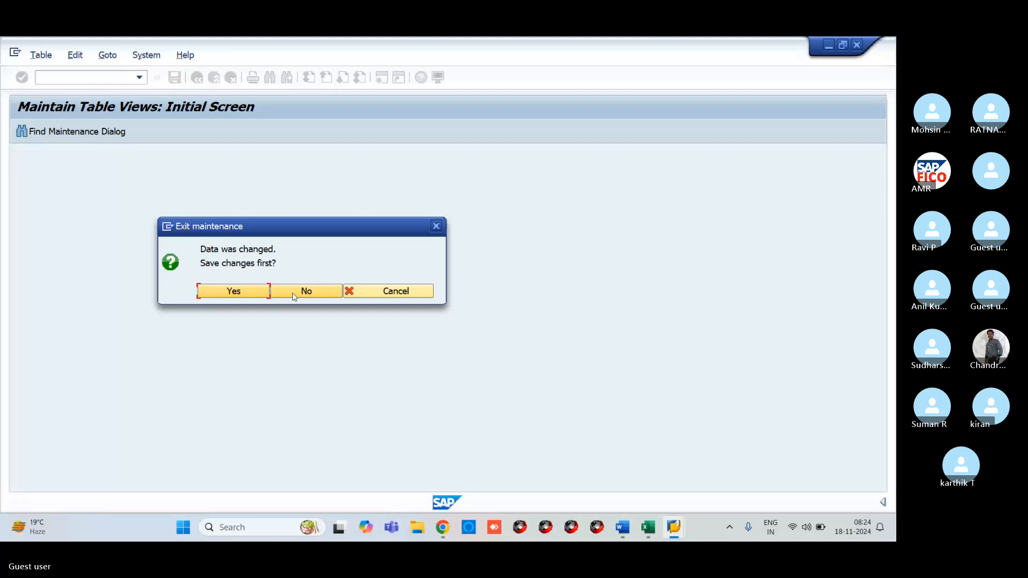
click(234, 292)
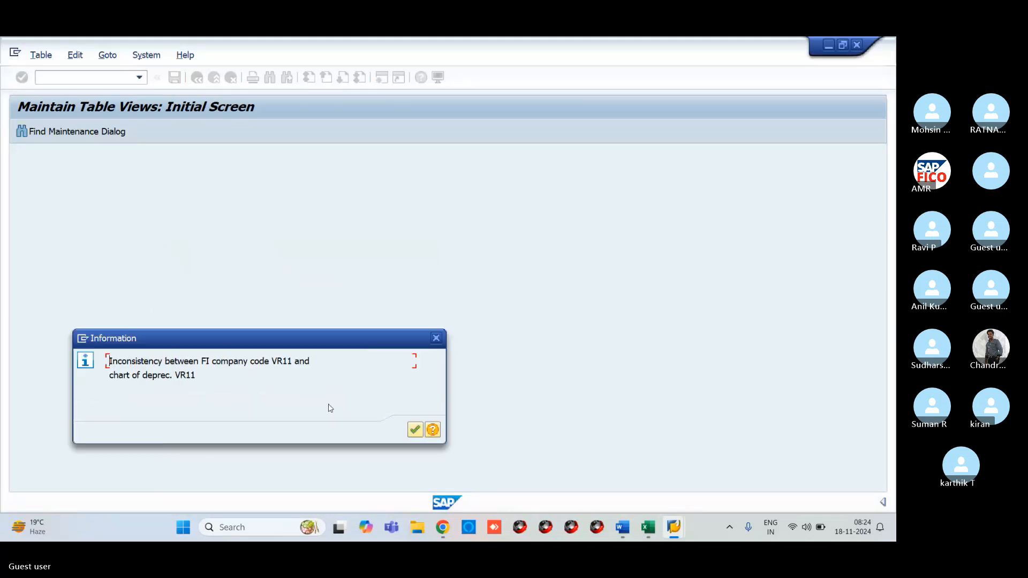
click(415, 432)
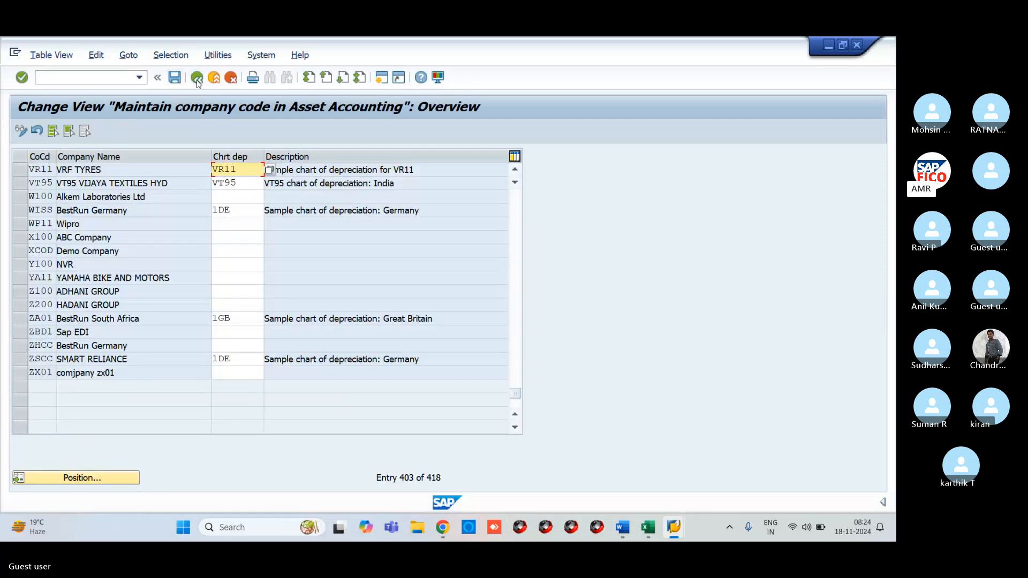
click(197, 78)
click(312, 294)
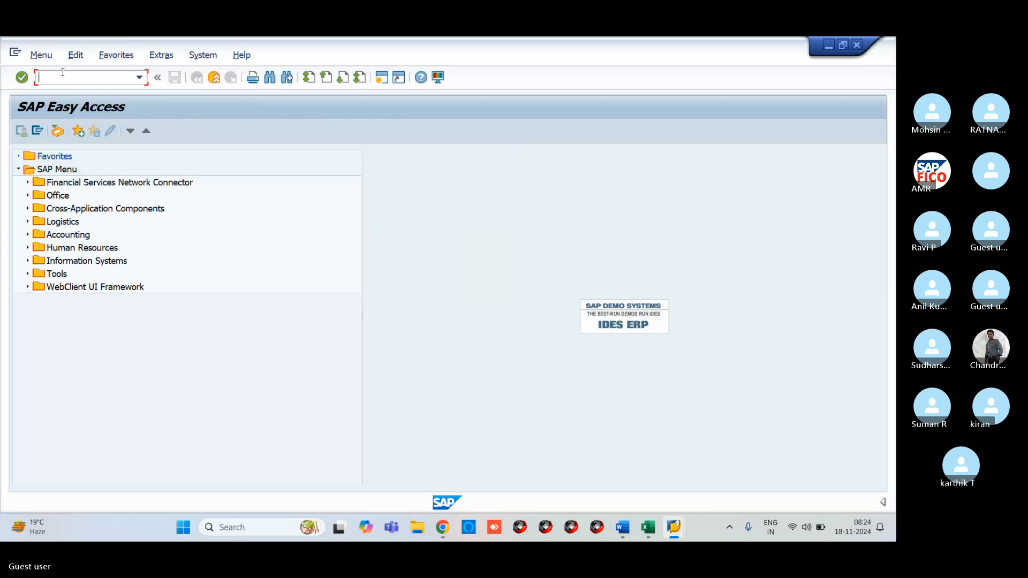
- Run transaction OAOB and position the company code list on VR11
text(OB)
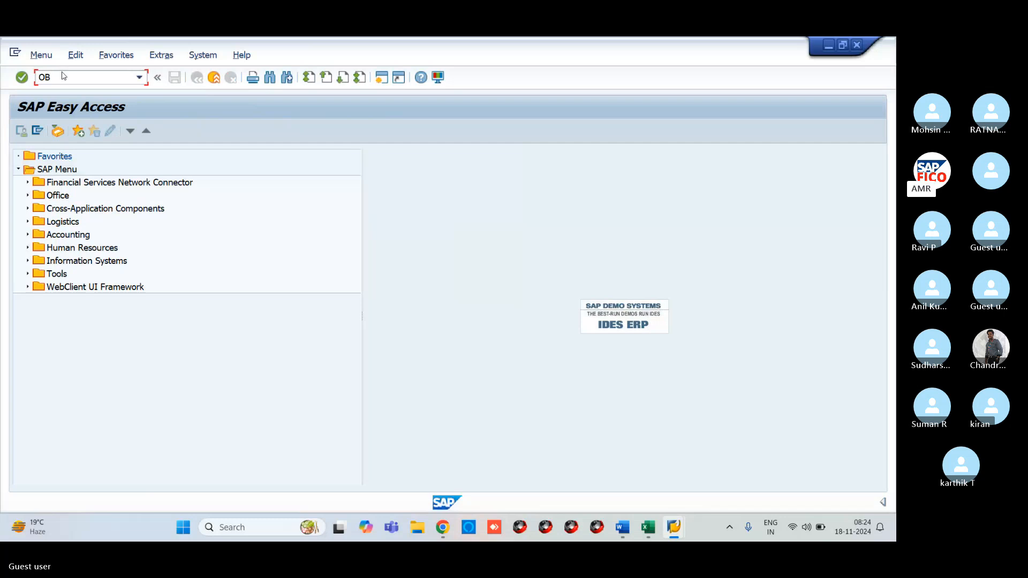
text(O)
key(BackSpace)
key(BackSpace)
text(AO)
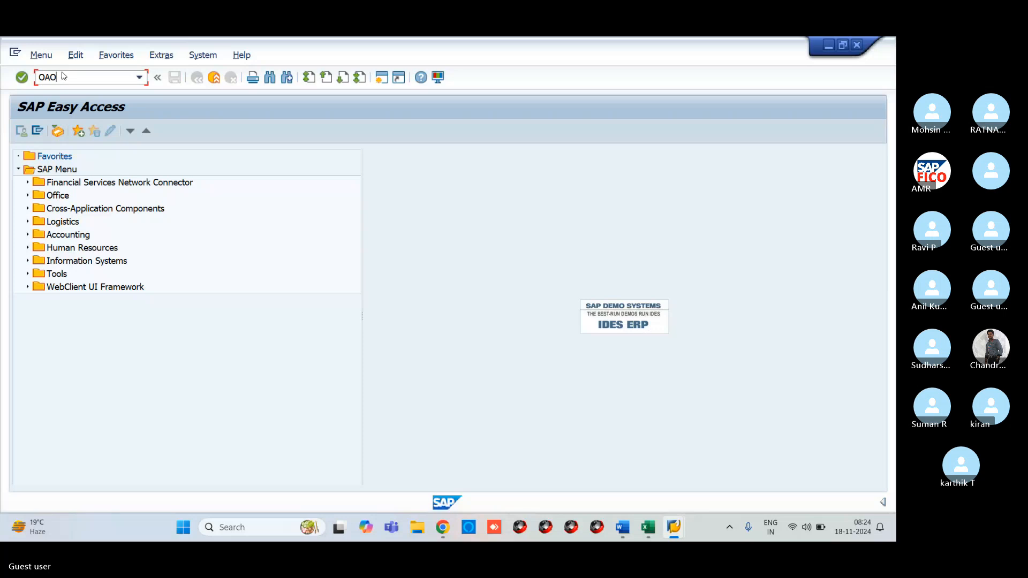
text(B)
key(Return)
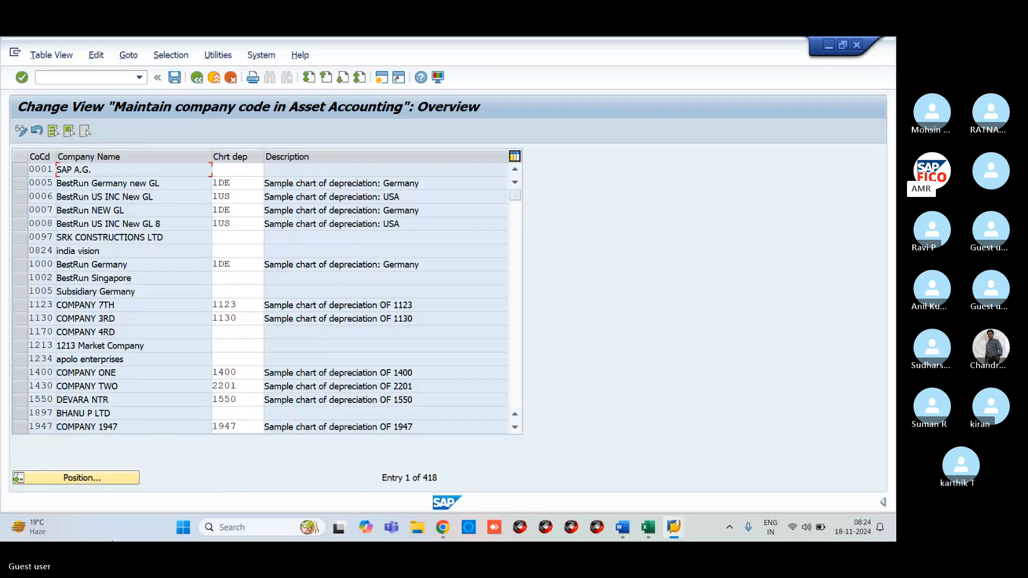
click(87, 479)
text(V)
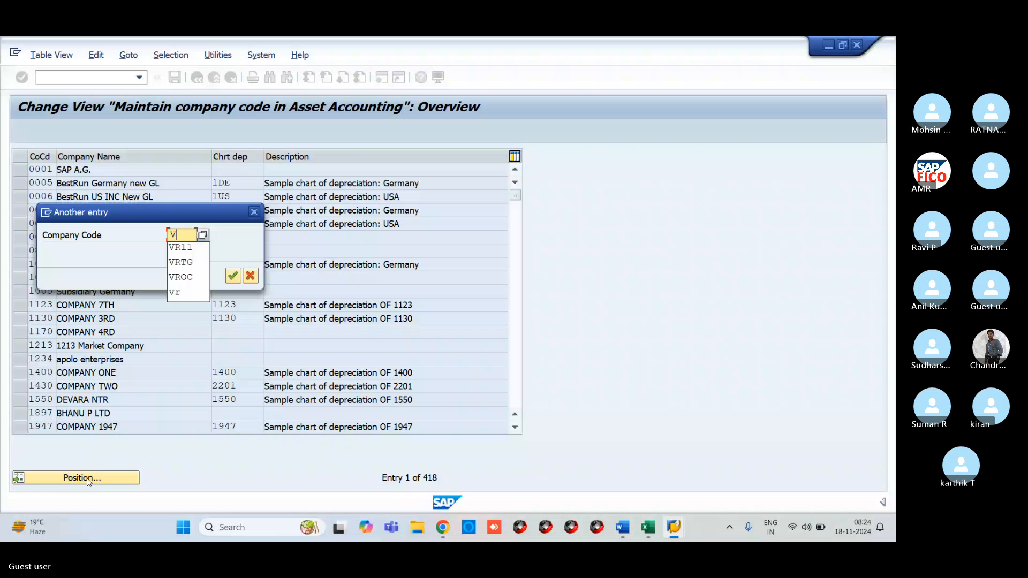
key(Escape)
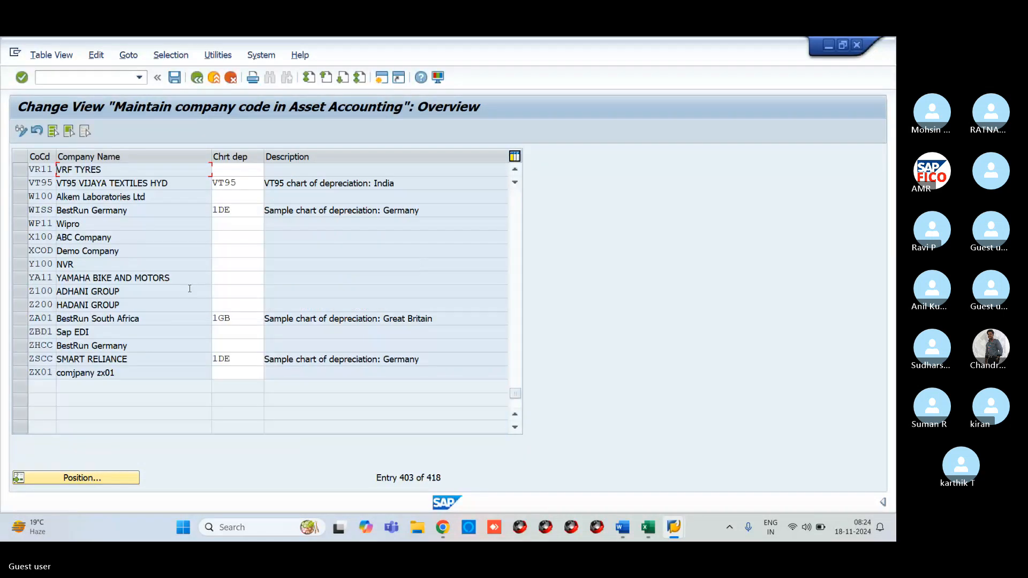
- Assign chart of depreciation VR11 to company code VR11, save, and return to Excel
click(234, 170)
text(VR11)
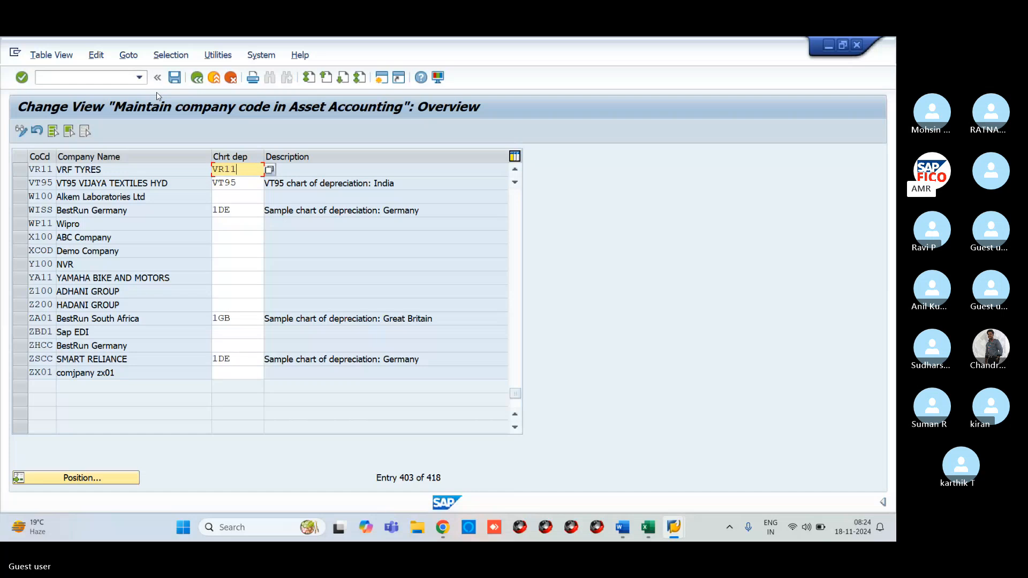
key(Return)
key(ctrl+s)
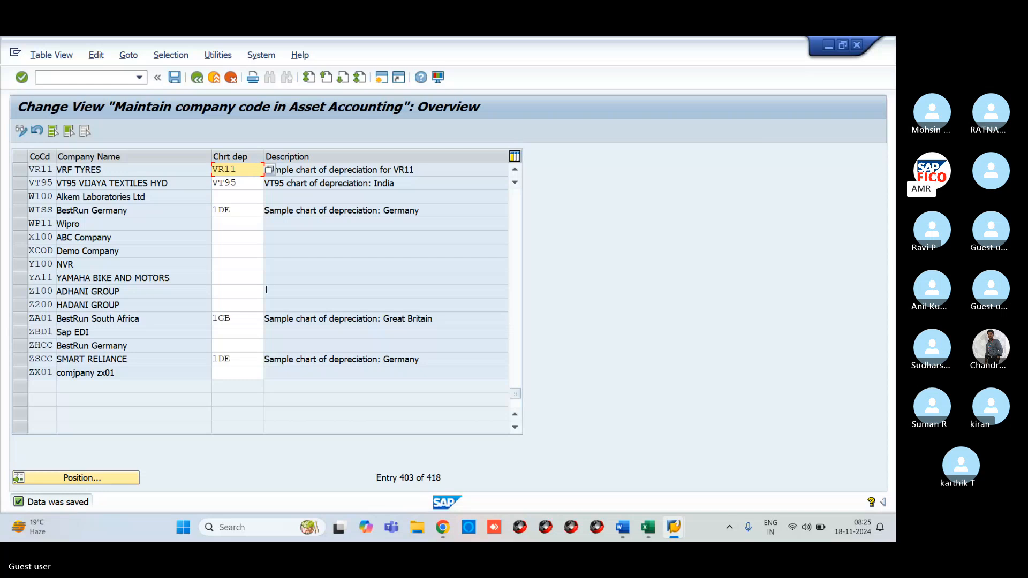
key(alt+Tab)
key(alt+Tab)
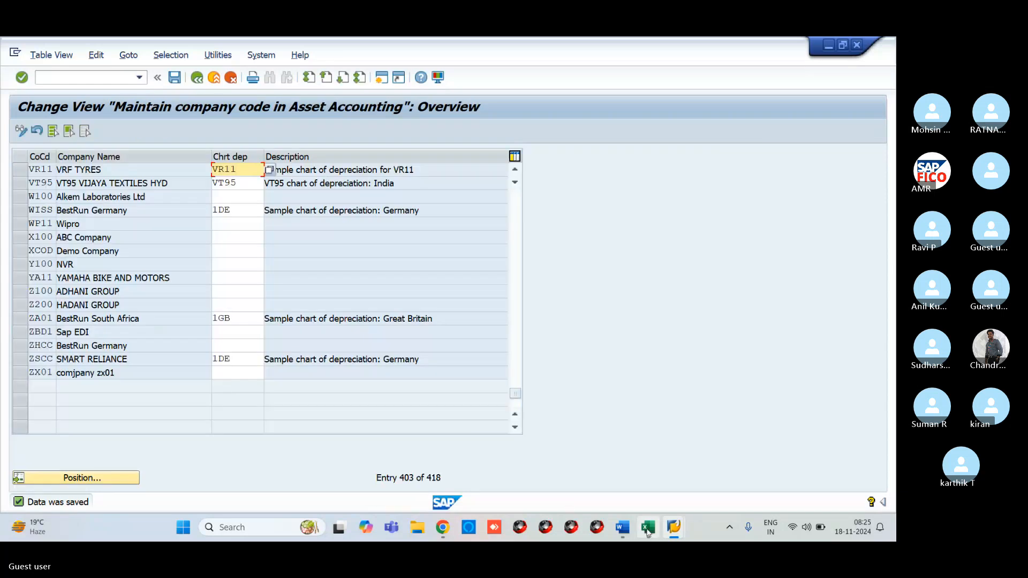
key(alt+Tab)
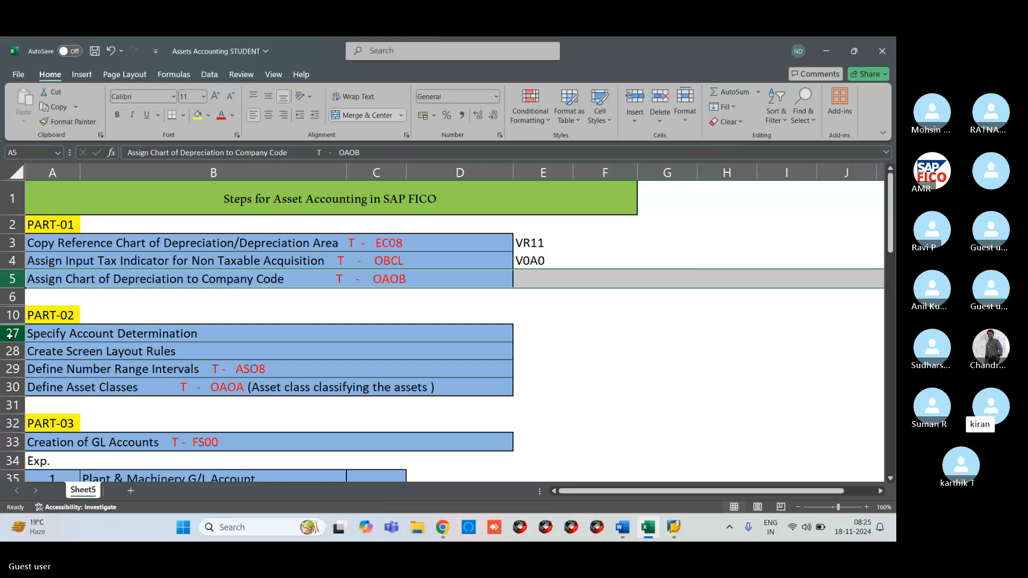
- Mark the Specify Account Determination step (A27) and bring back the Maintain company code window
click(8, 333)
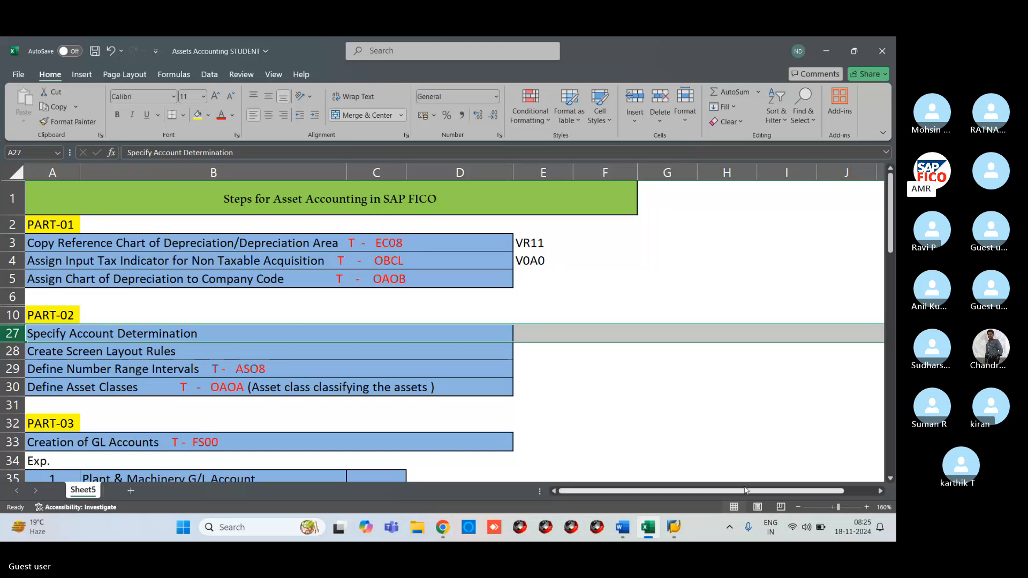
mouse_move(678, 535)
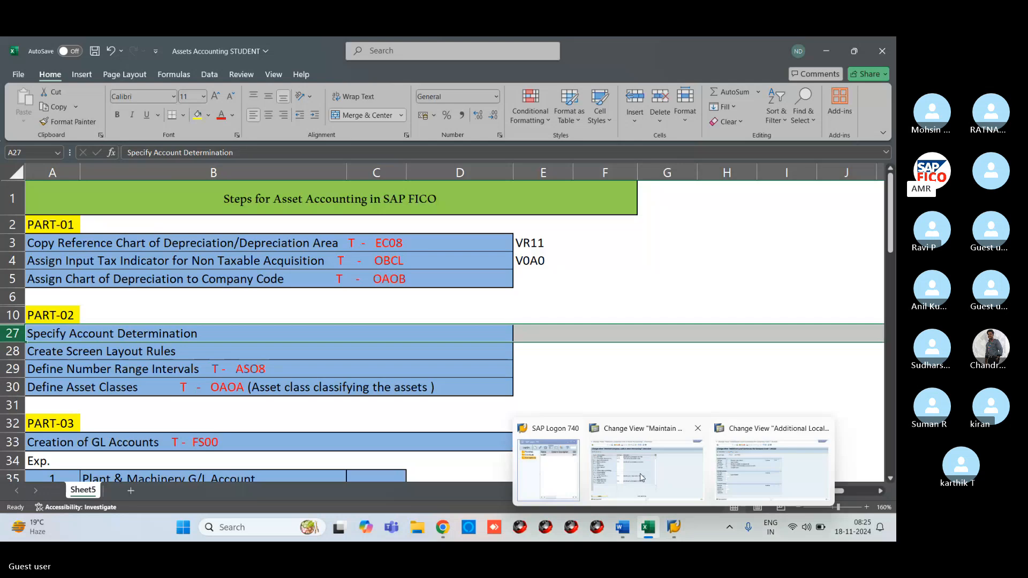
click(641, 477)
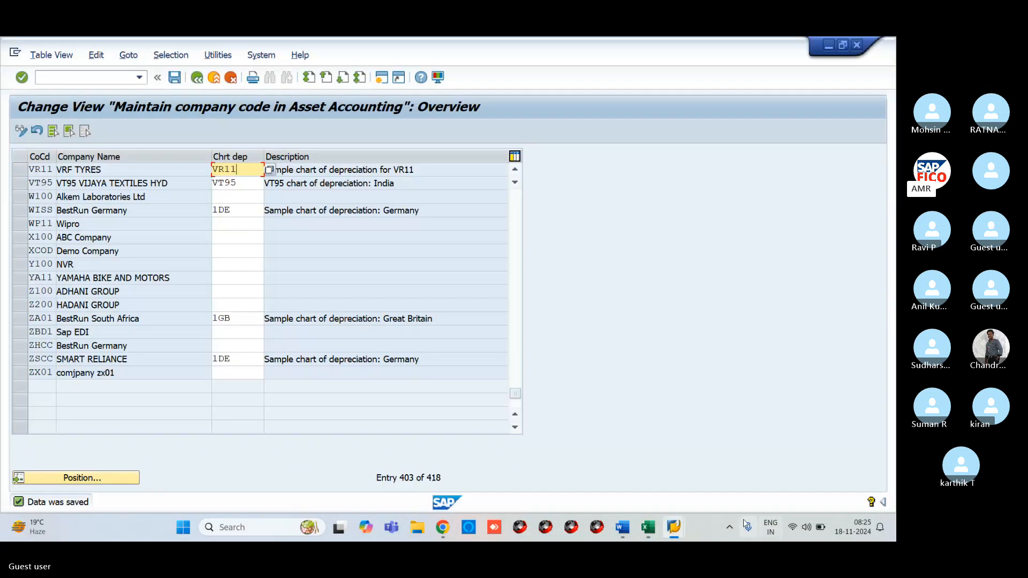
- Review VR11's Additional Local Currencies window, revisit the company code overview, then switch to Excel
mouse_move(665, 530)
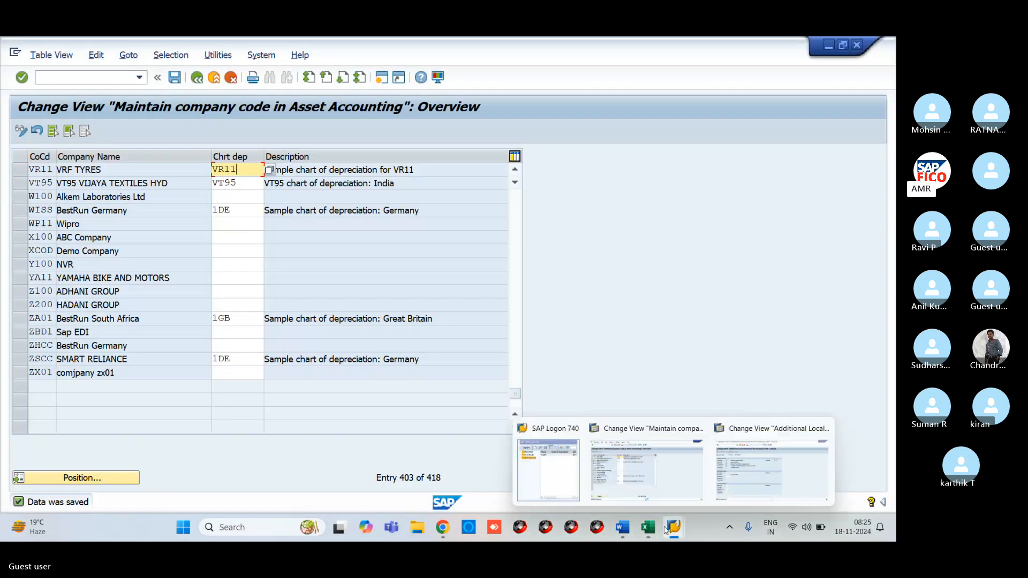
click(753, 479)
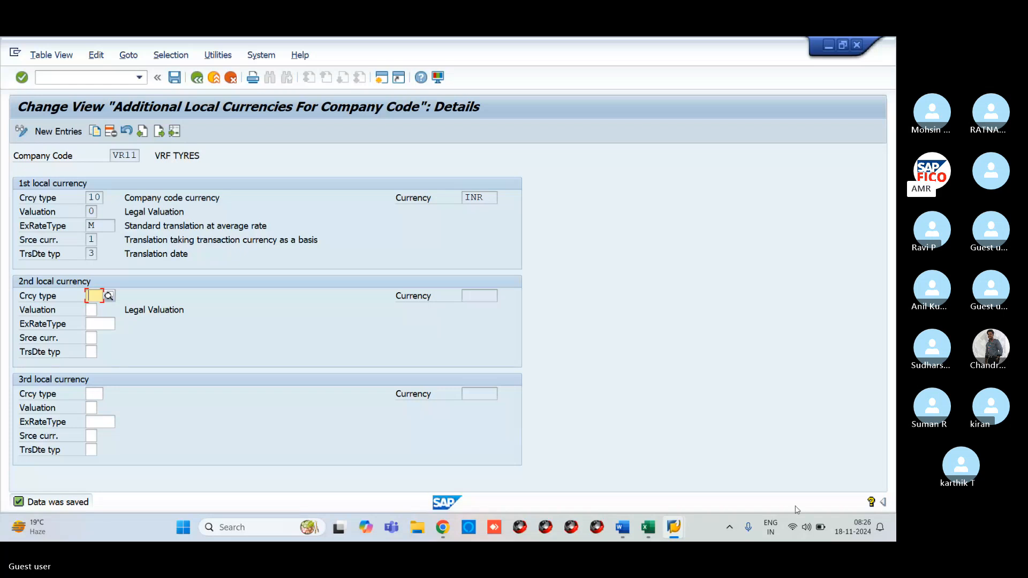
mouse_move(679, 526)
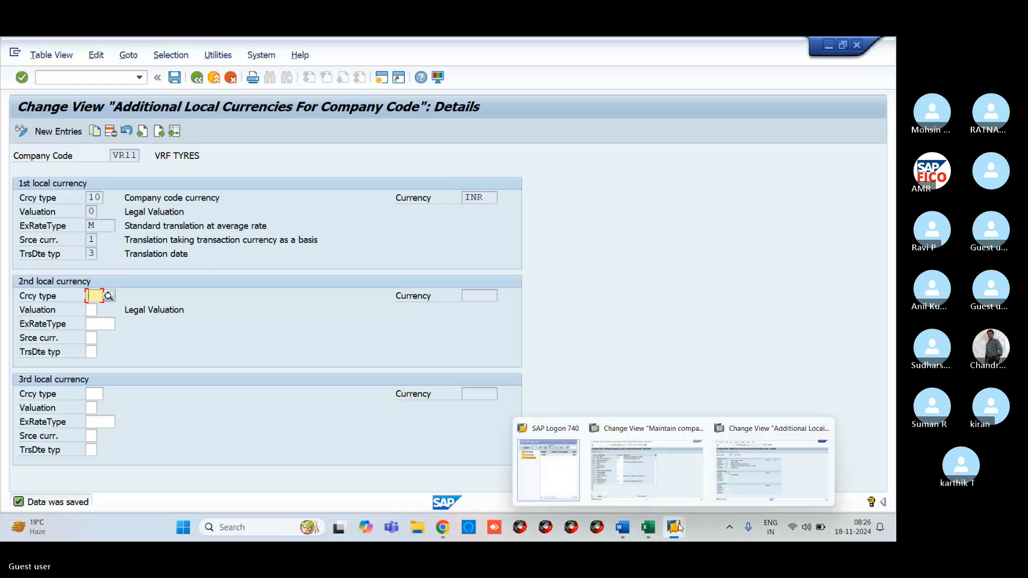
click(666, 487)
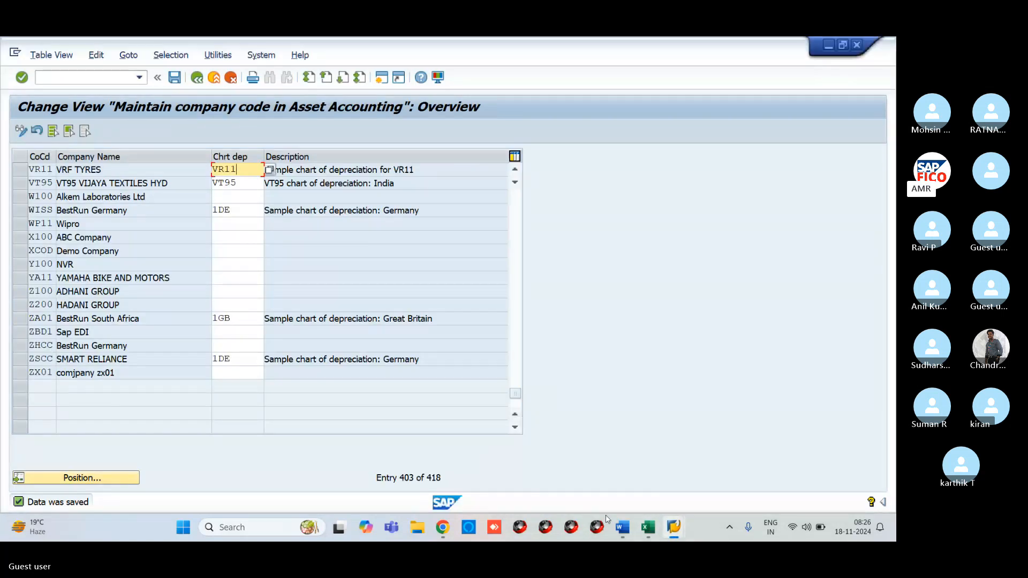
click(631, 501)
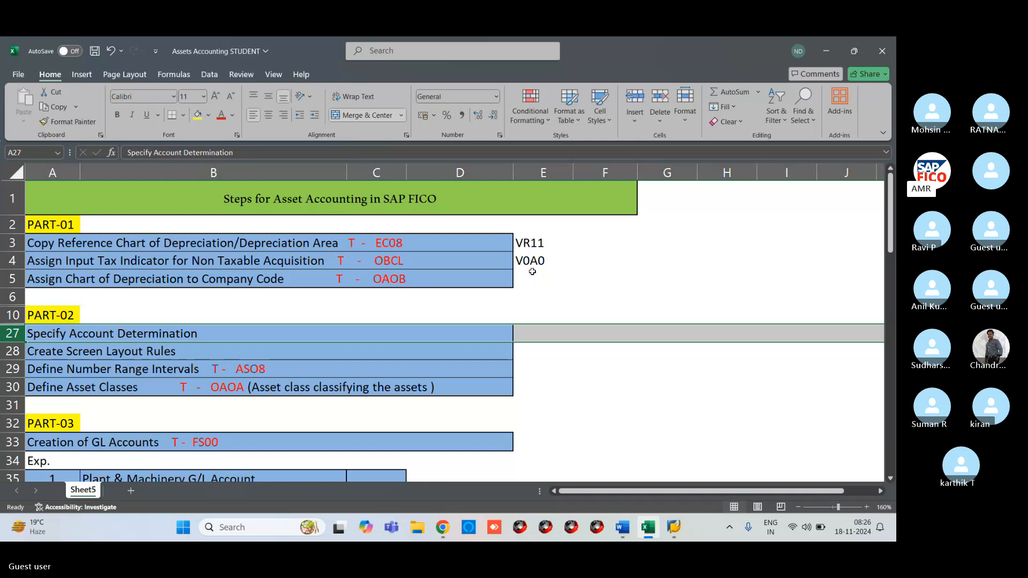
- Select the Create Screen Layout Rules step (A28) and scroll down to Part-06
click(319, 353)
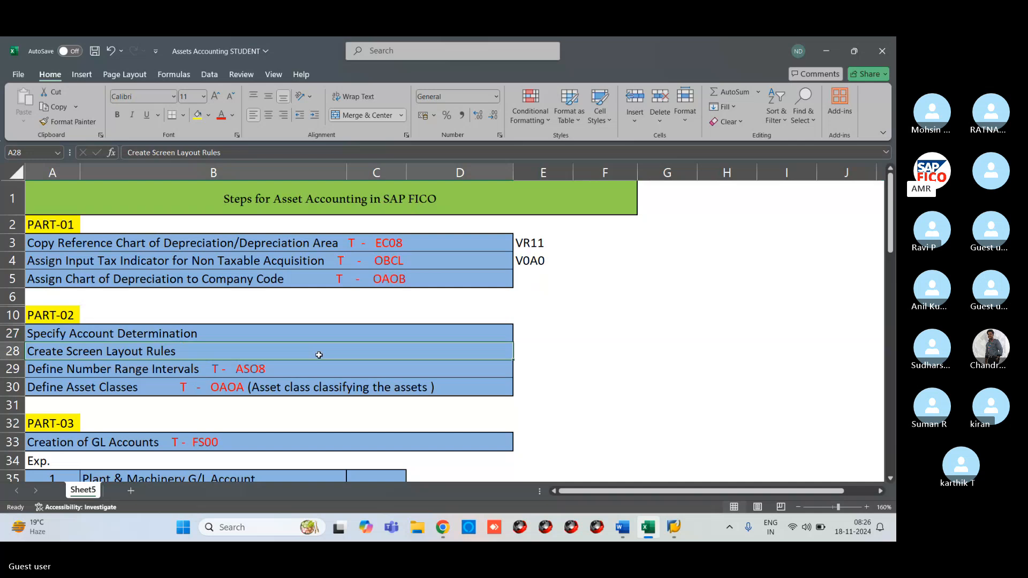
scroll(319, 355, down, 3)
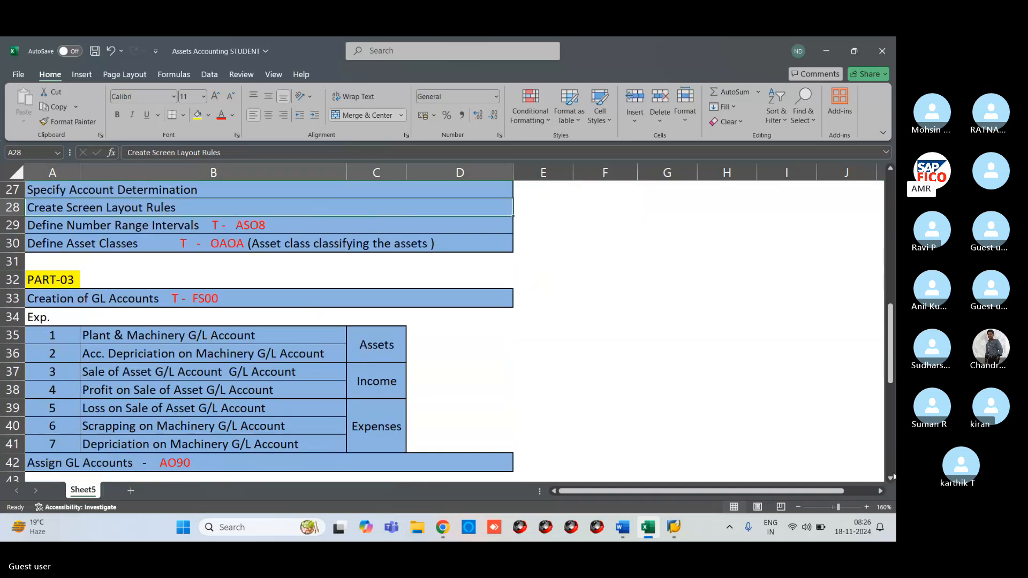
click(892, 476)
click(891, 476)
click(891, 476)
click(891, 475)
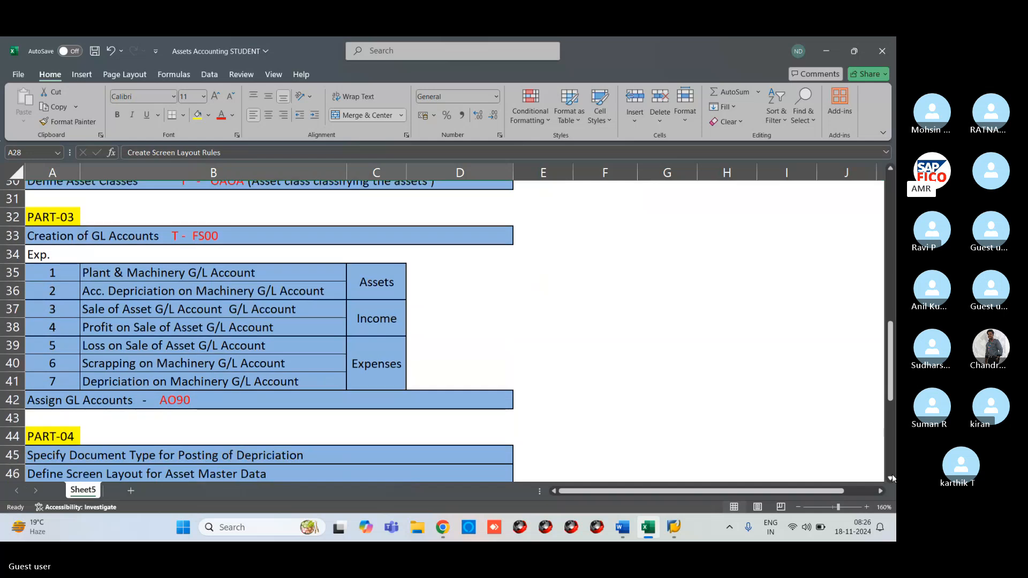
click(892, 477)
click(892, 477)
click(891, 477)
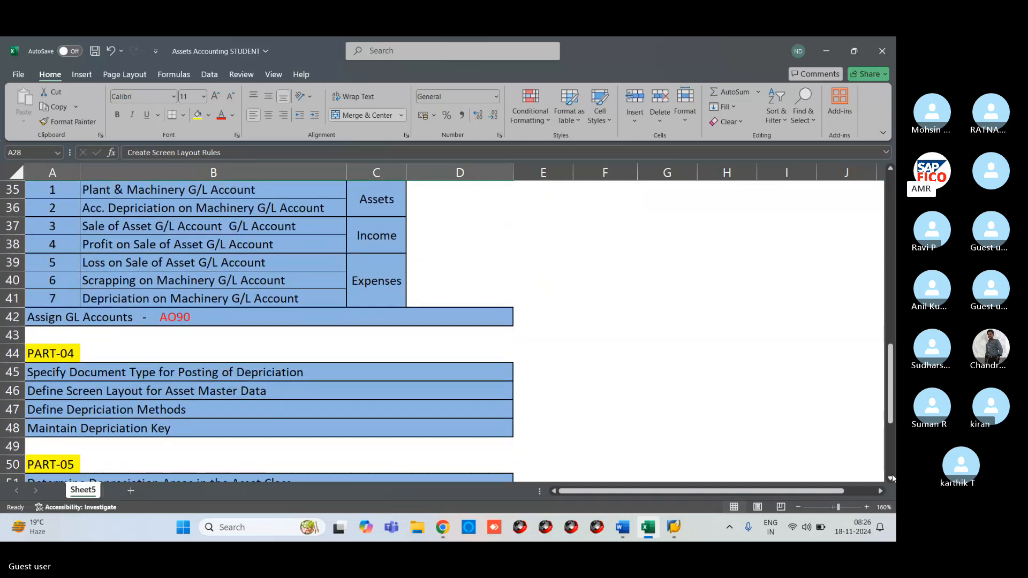
- Scroll back up to row 36 and minimize Excel to return to SAP
scroll(892, 477, down, 6)
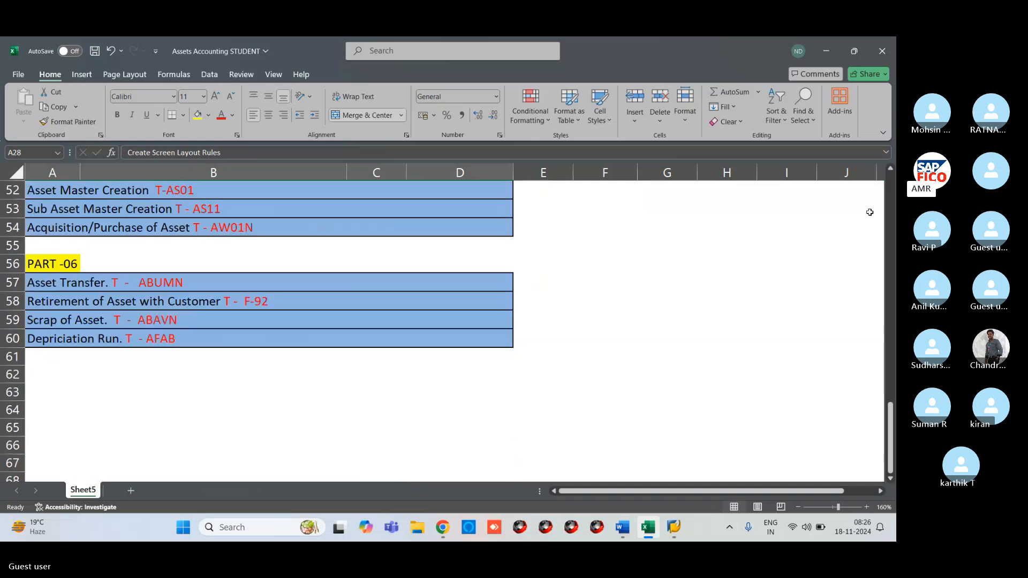
click(891, 170)
click(891, 170)
click(891, 170)
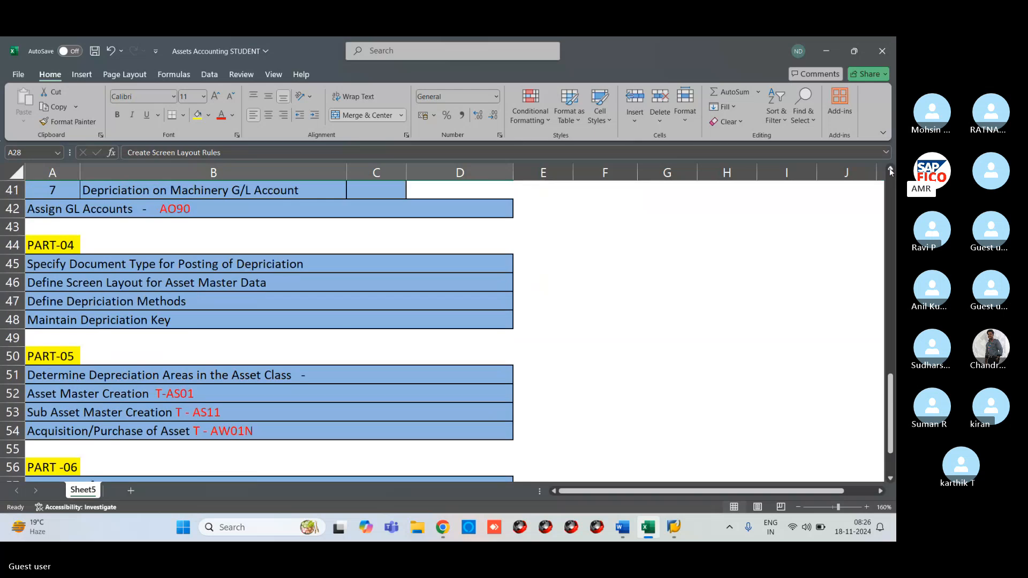
click(891, 170)
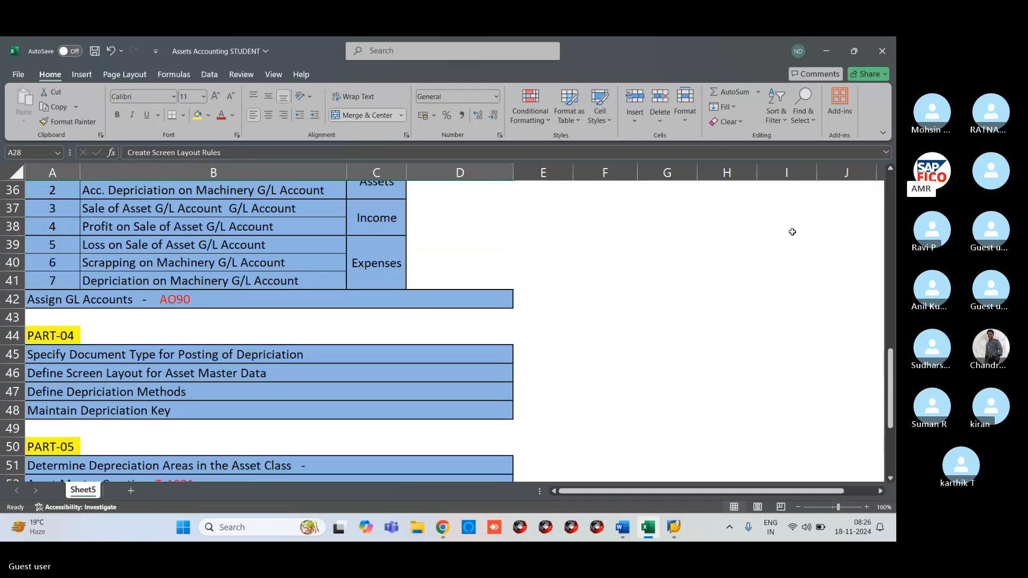
click(822, 52)
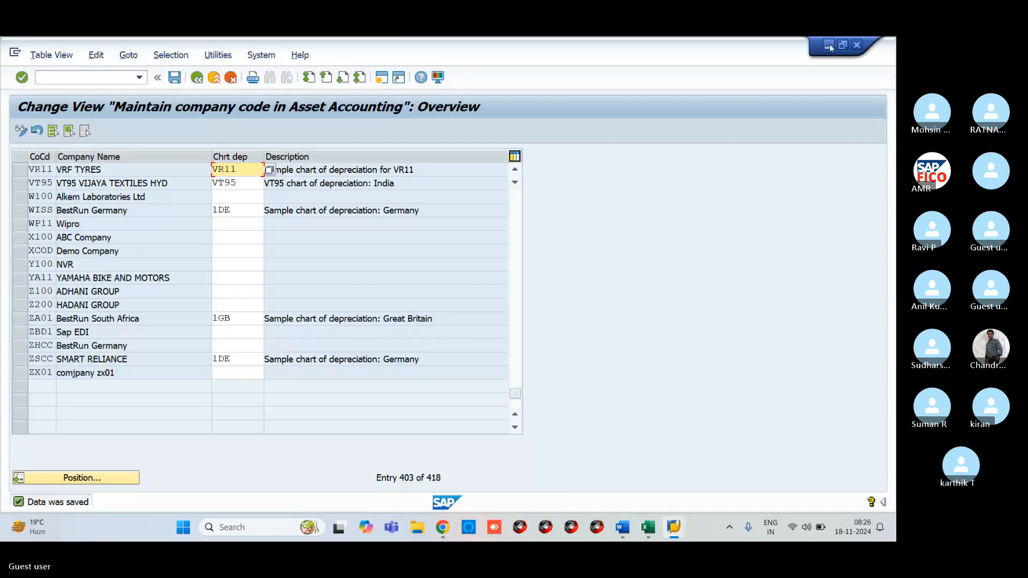
- Minimize both SAP windows, move SAP Logon aside, and open 'New Microsoft Word Document'
click(829, 44)
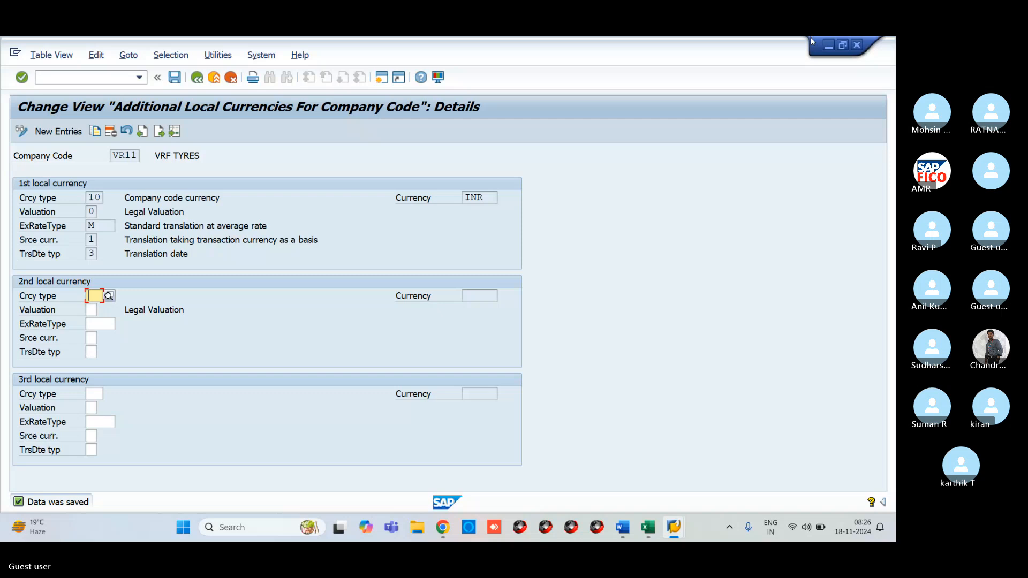
click(828, 45)
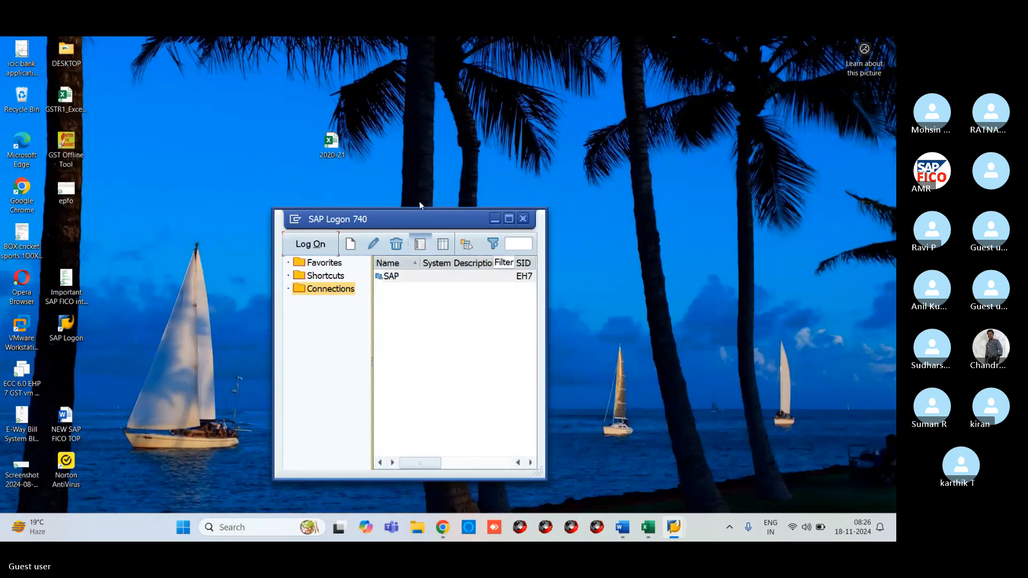
drag(450, 219, 220, 183)
double_click(464, 235)
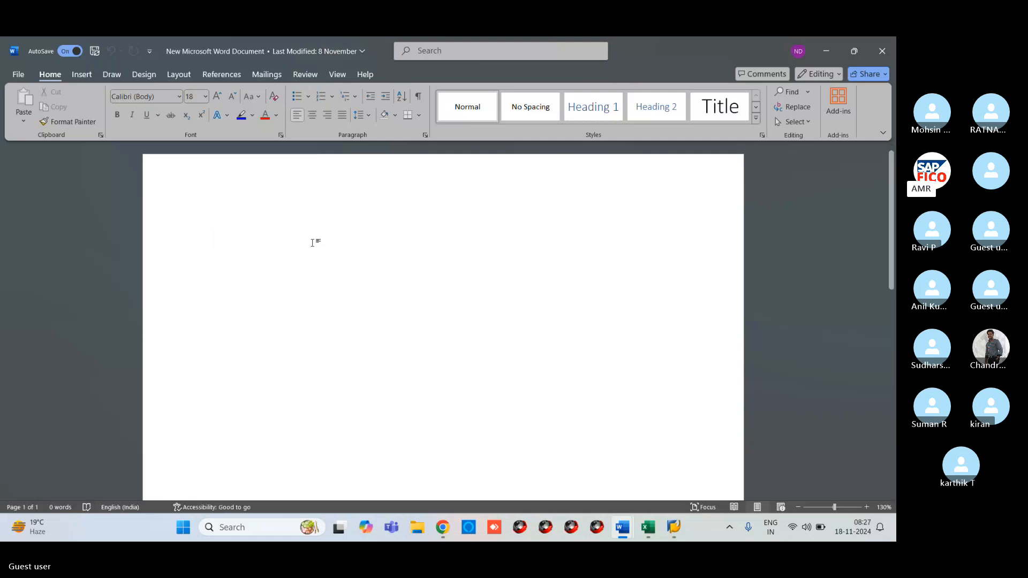
- Type 'What are the different between ECC & S4 HANA Asset accounting?' and select it
text(Wah)
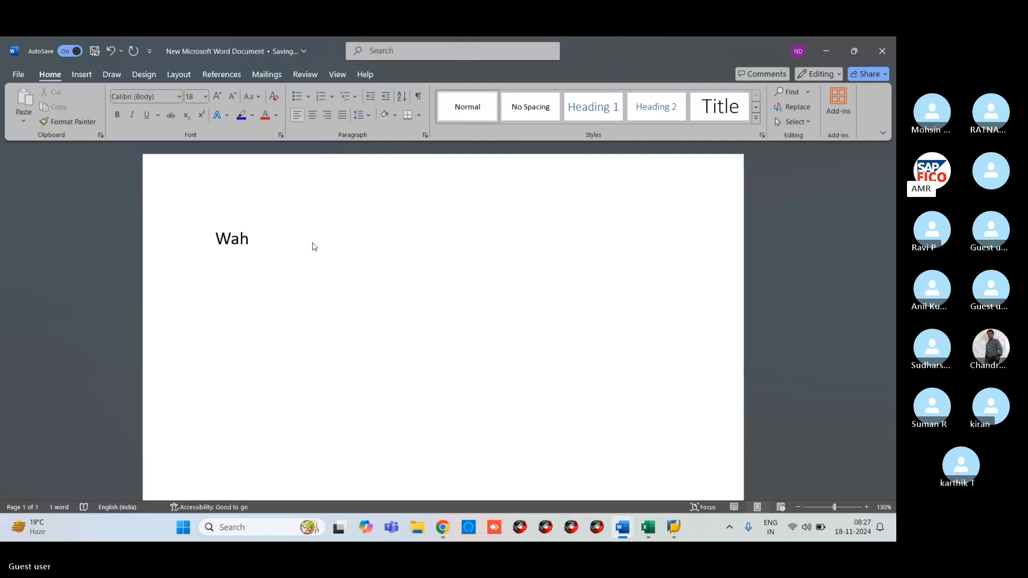
key(BackSpace)
key(BackSpace)
text(hat are)
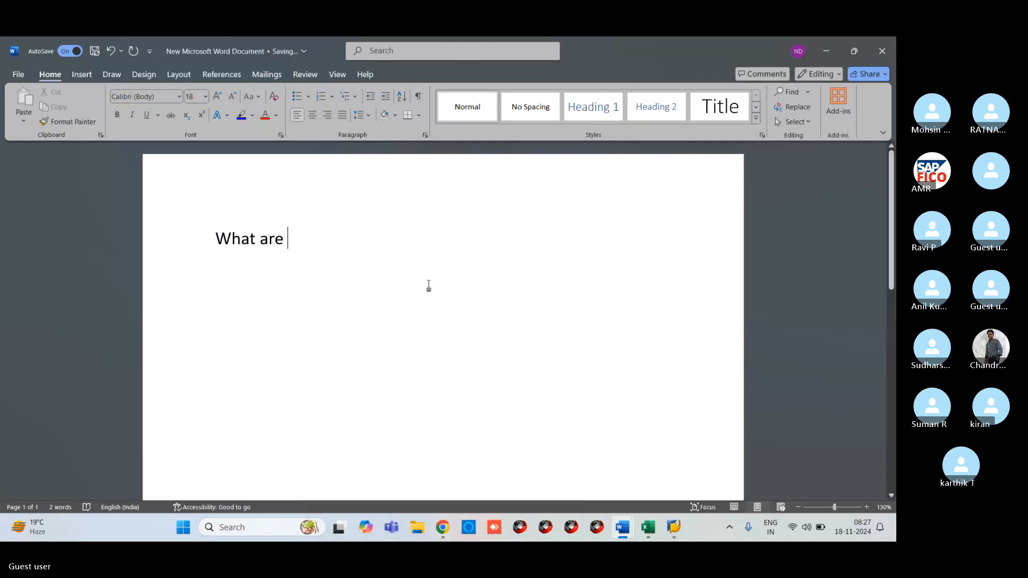
text(the)
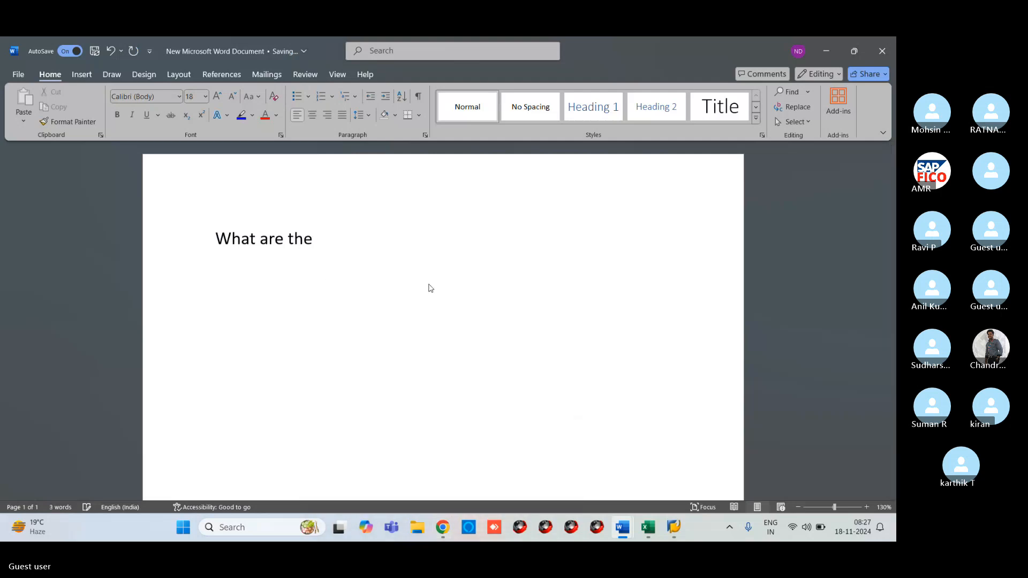
text( different )
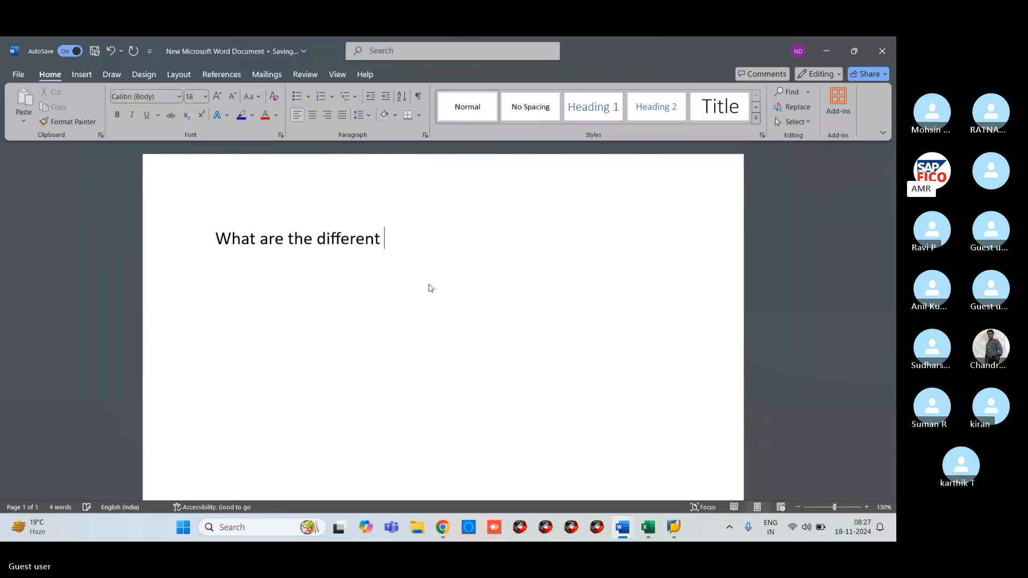
text(between )
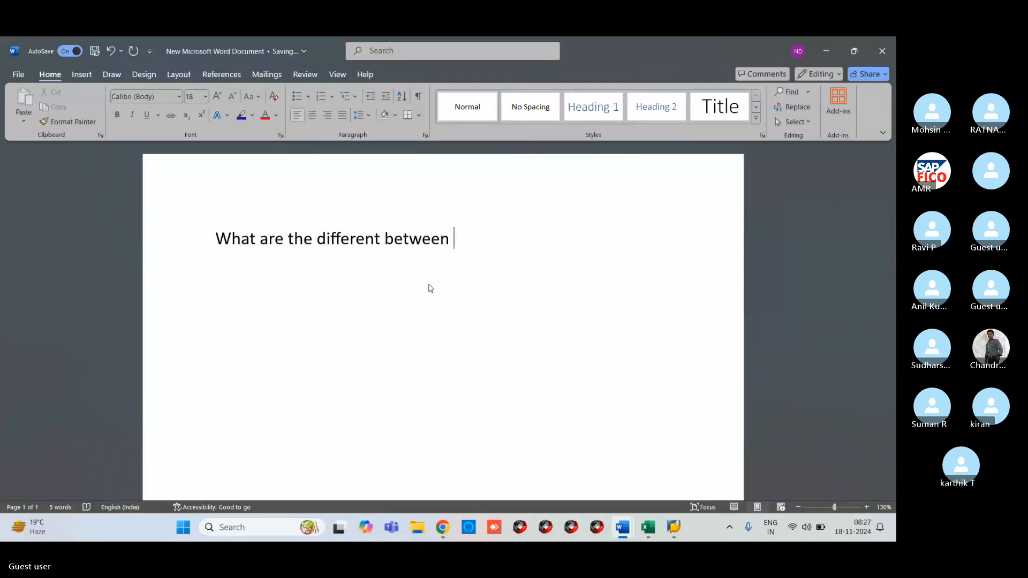
text(ECC)
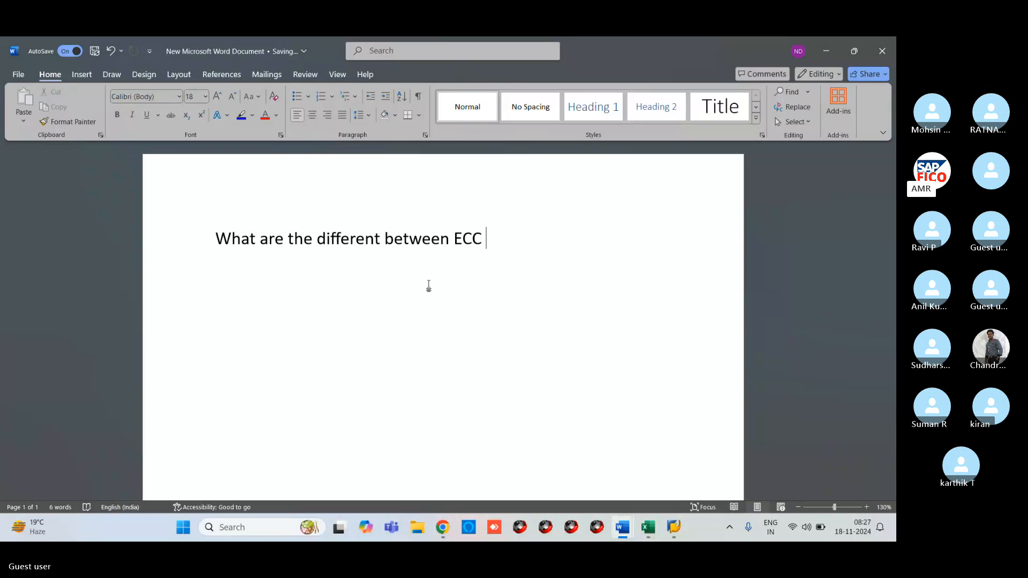
text( & s)
key(BackSpace)
text(S4)
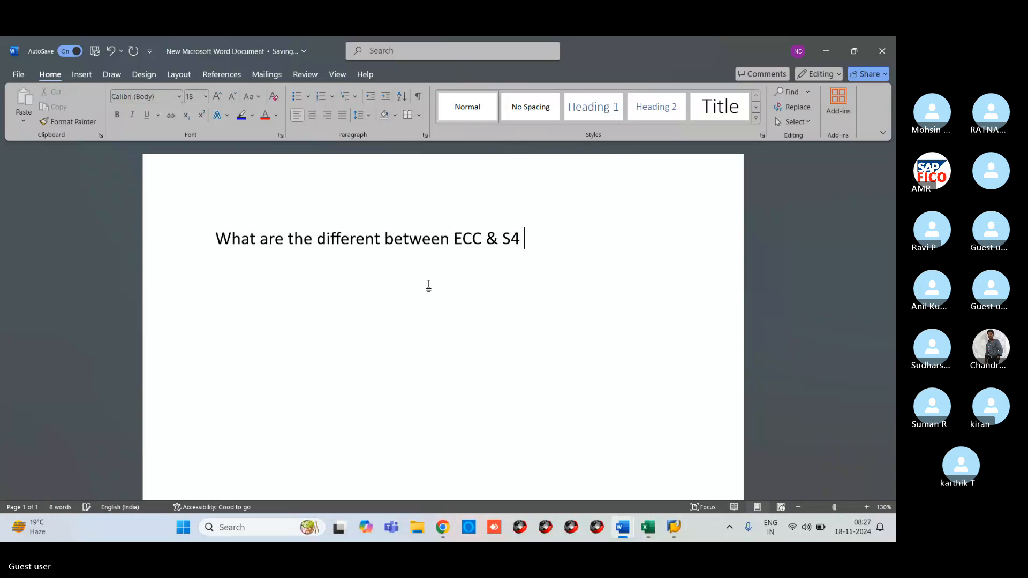
text( HANA & asset)
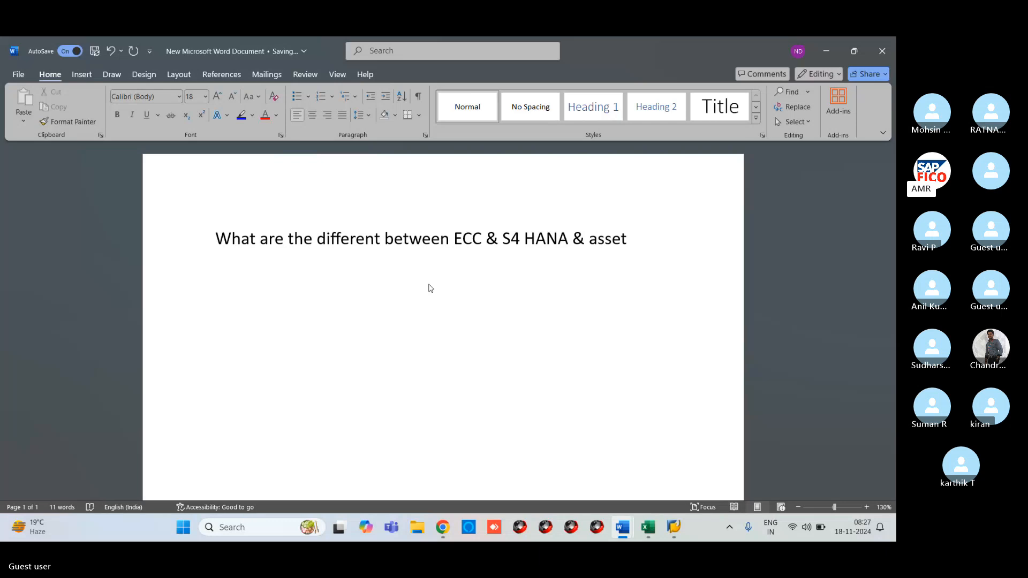
key(BackSpace)
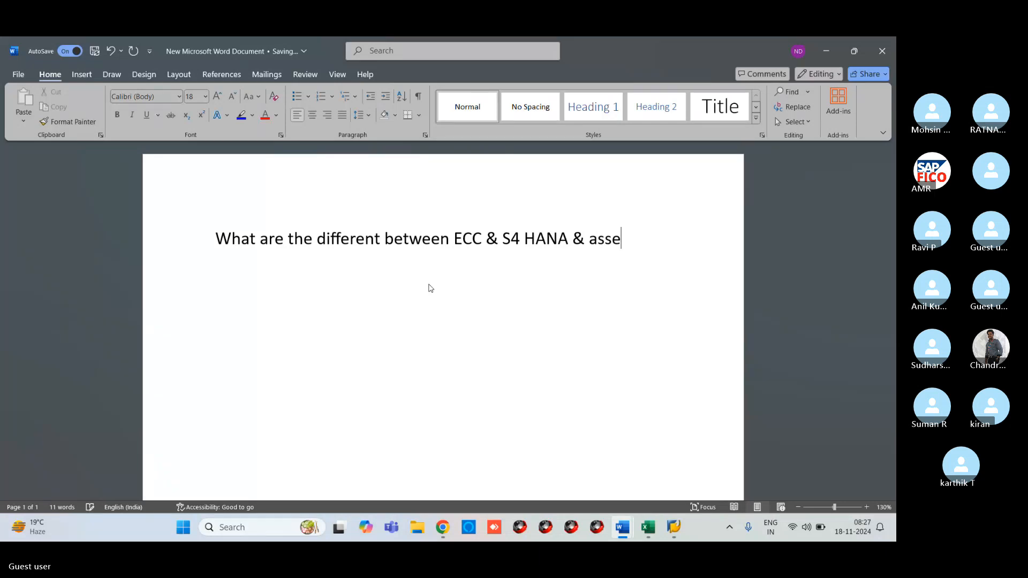
key(BackSpace)
key(BackSpace)
key(BackSpace)
key(BackSpace)
key(BackSpace)
key(BackSpace)
text(Ass)
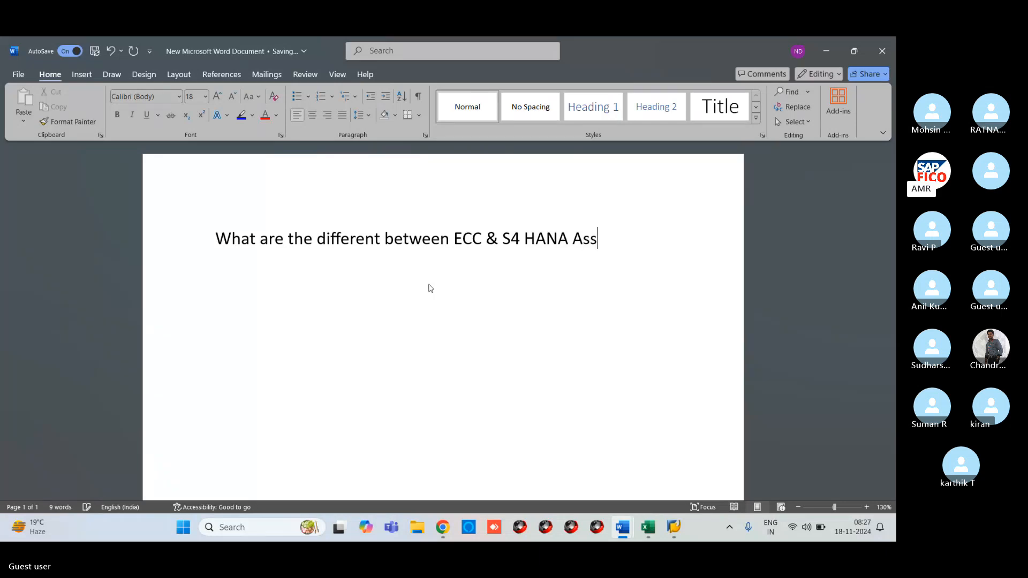
text(et a)
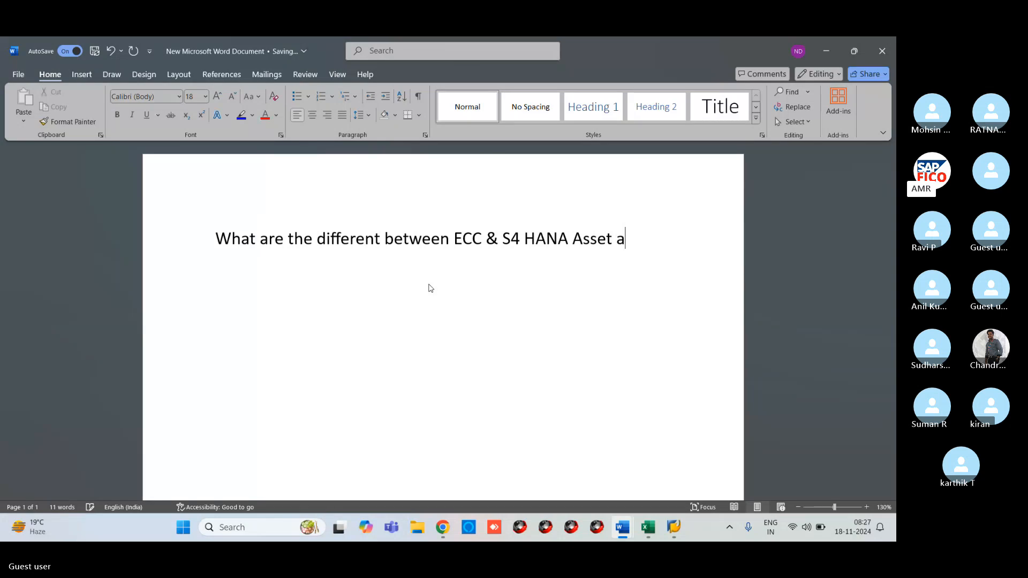
text(ccount)
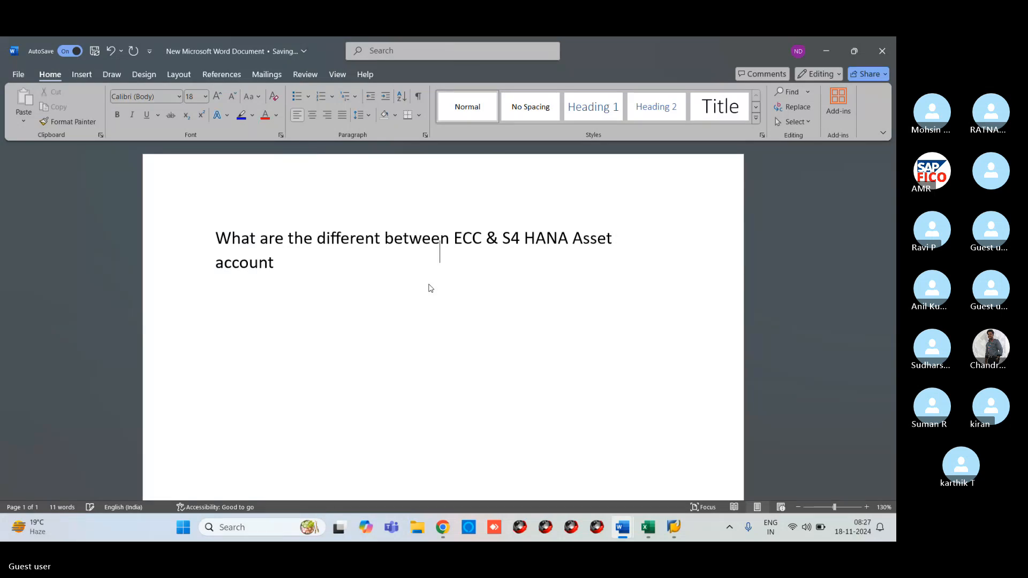
text(inf)
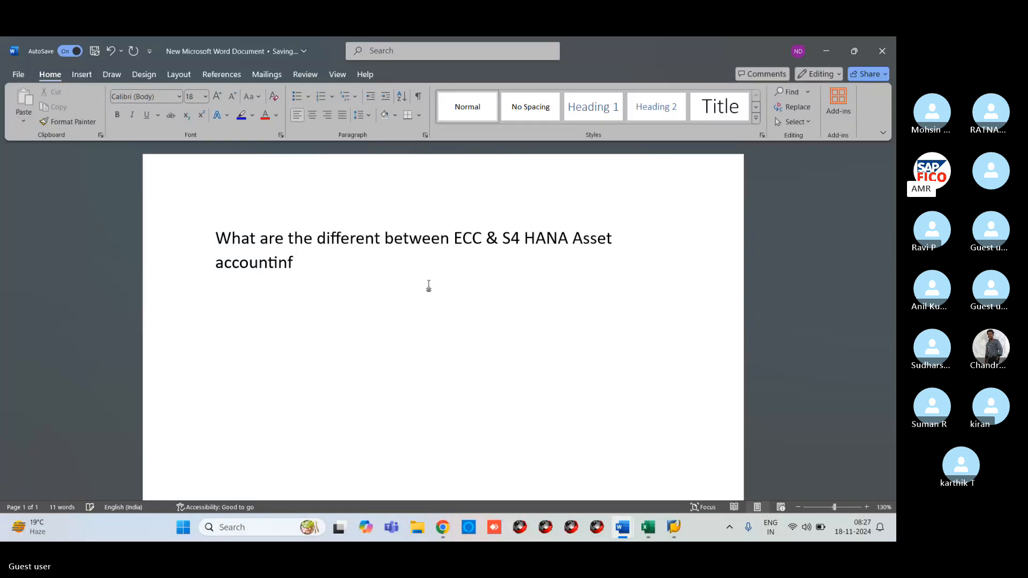
text(?)
key(BackSpace)
key(BackSpace)
text(g?)
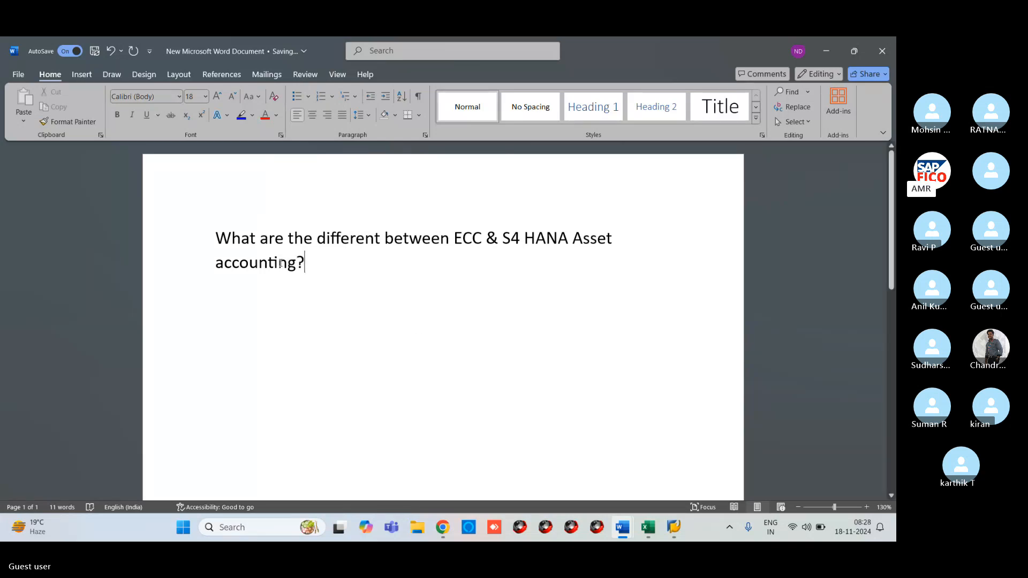
drag(220, 232, 313, 265)
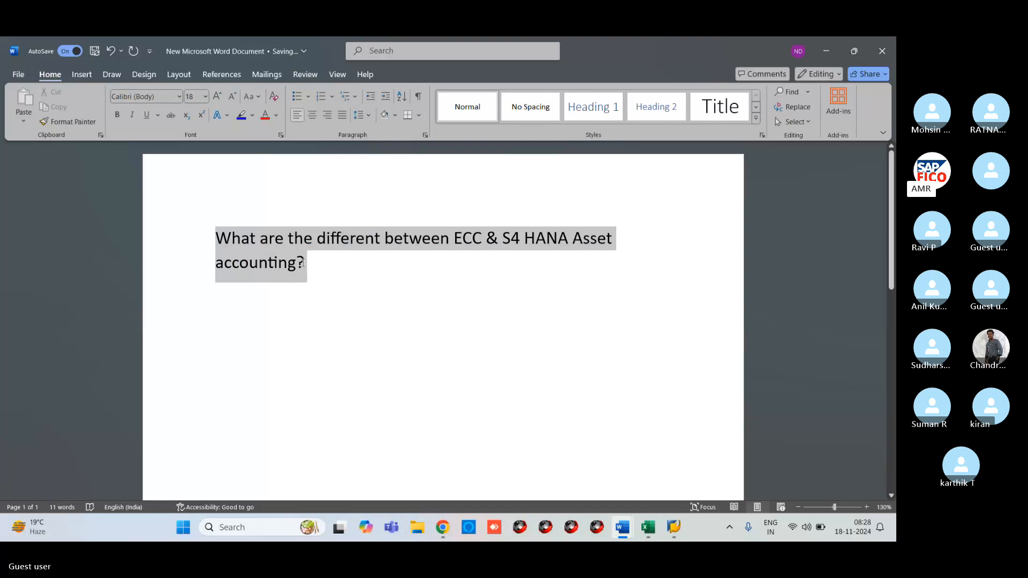
- Highlight the question in yellow and add the line 'ECC: Machinary Account Dr' below it
click(252, 115)
click(245, 151)
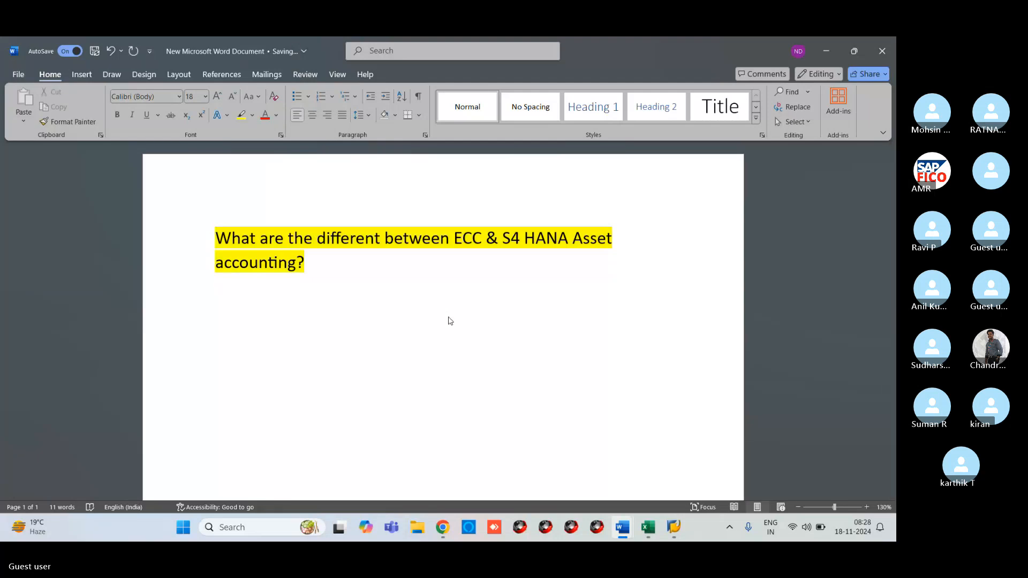
key(Return)
text(ECC:)
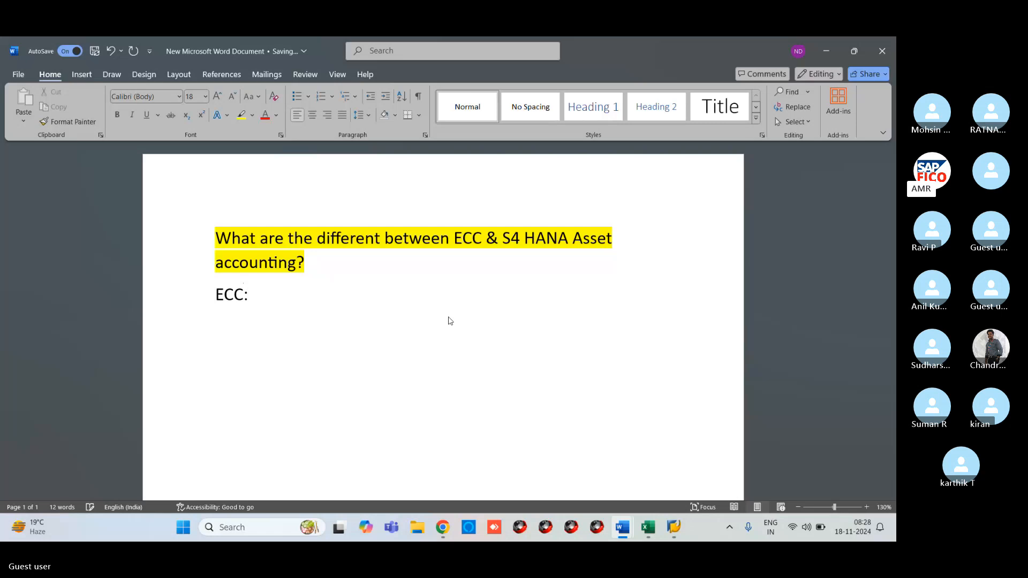
text(Machinary )
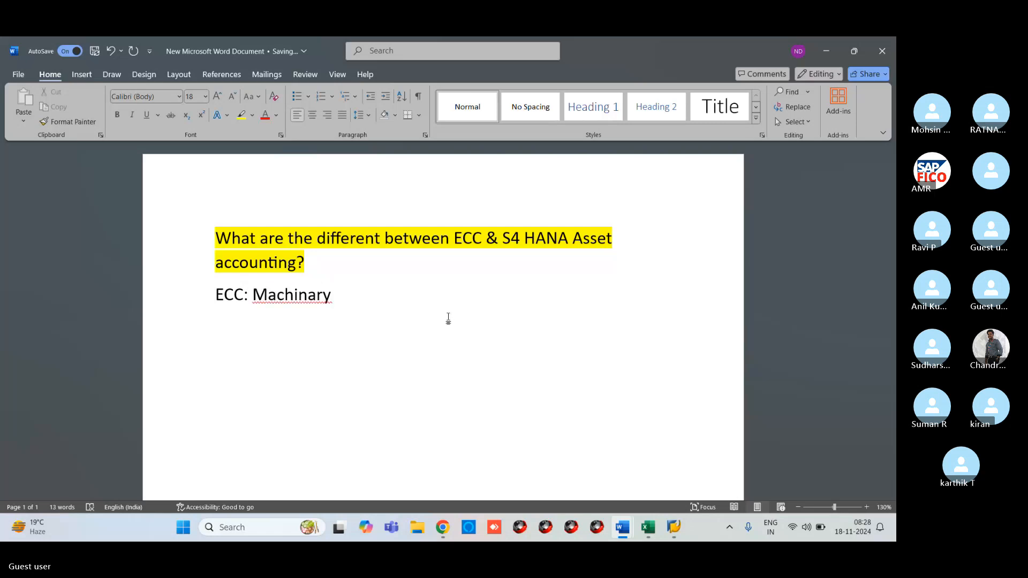
text(Account Dr)
- Add the credit line 'To Vendor Accounr CR' and change 'Dr' to 'DR'
key(Return)
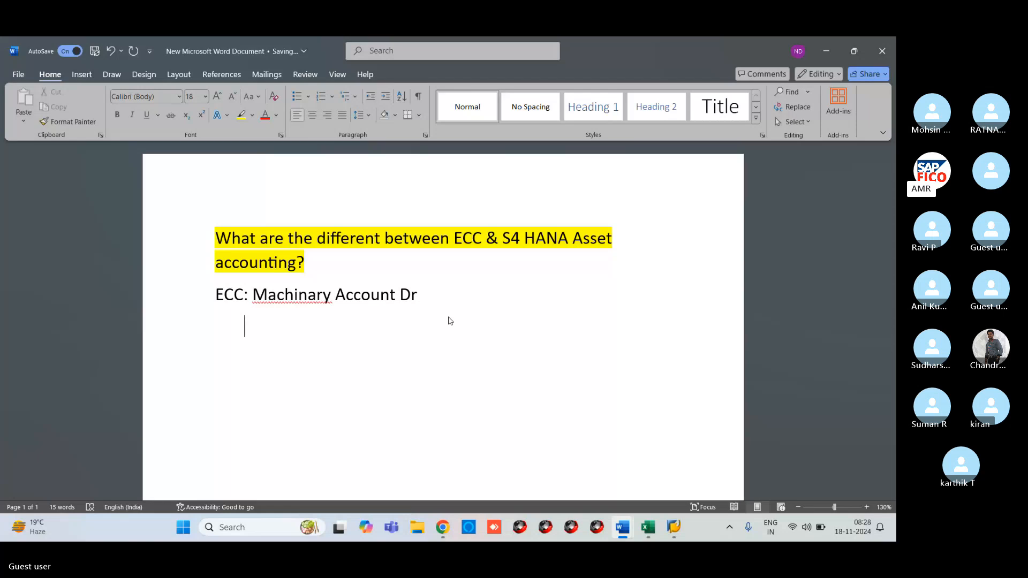
text(To Vendor)
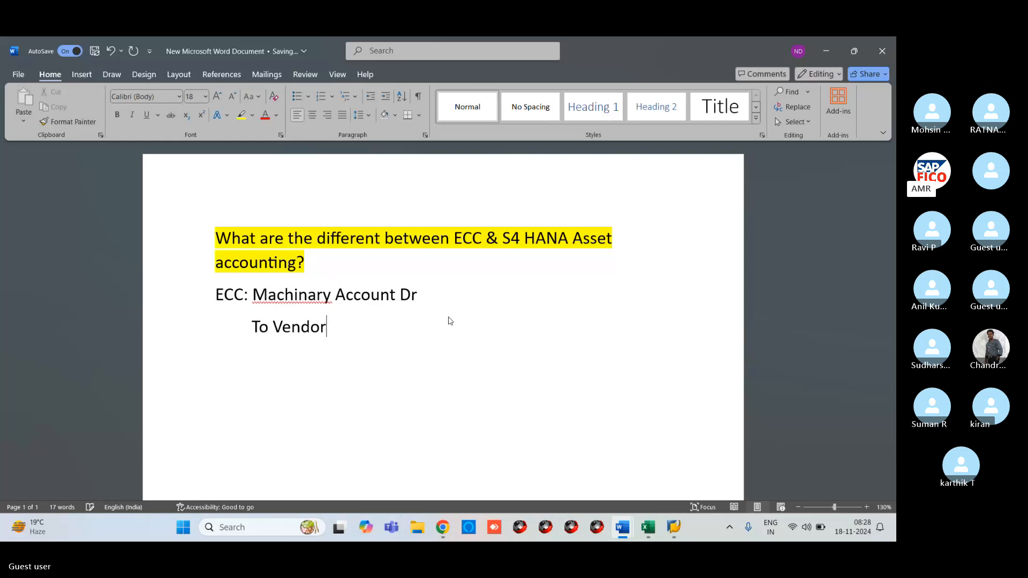
text( Acco)
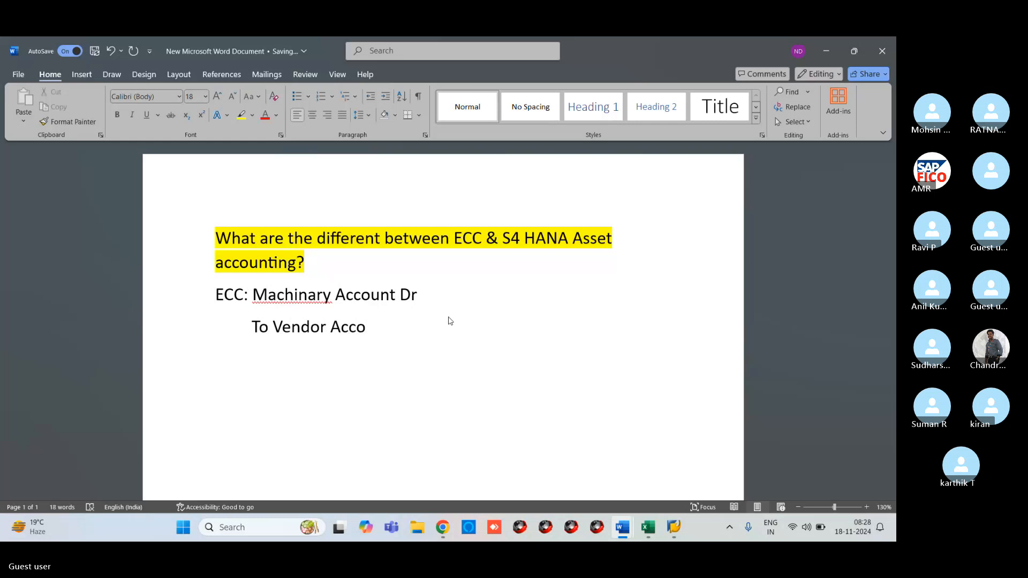
text(unr CR)
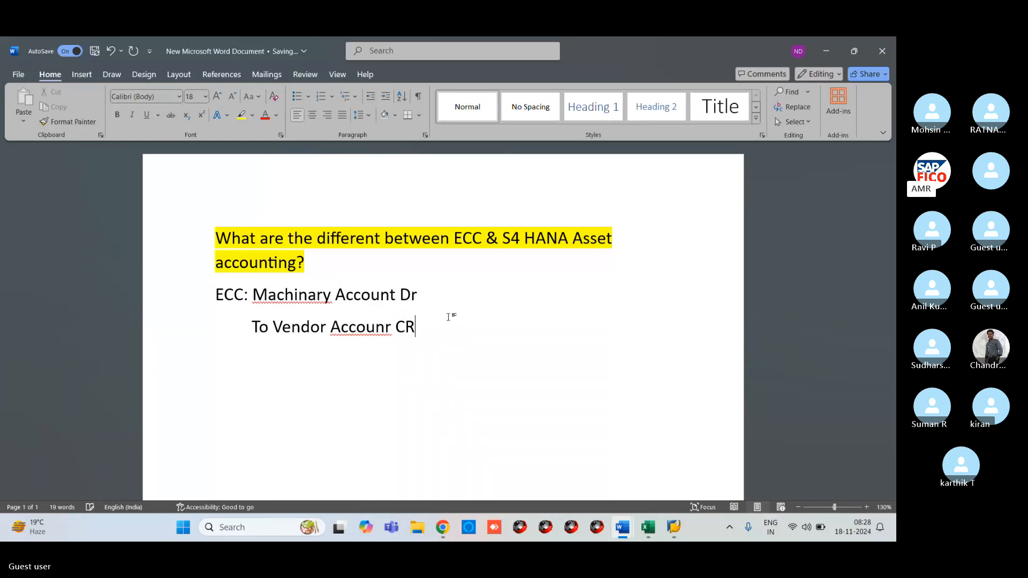
click(423, 293)
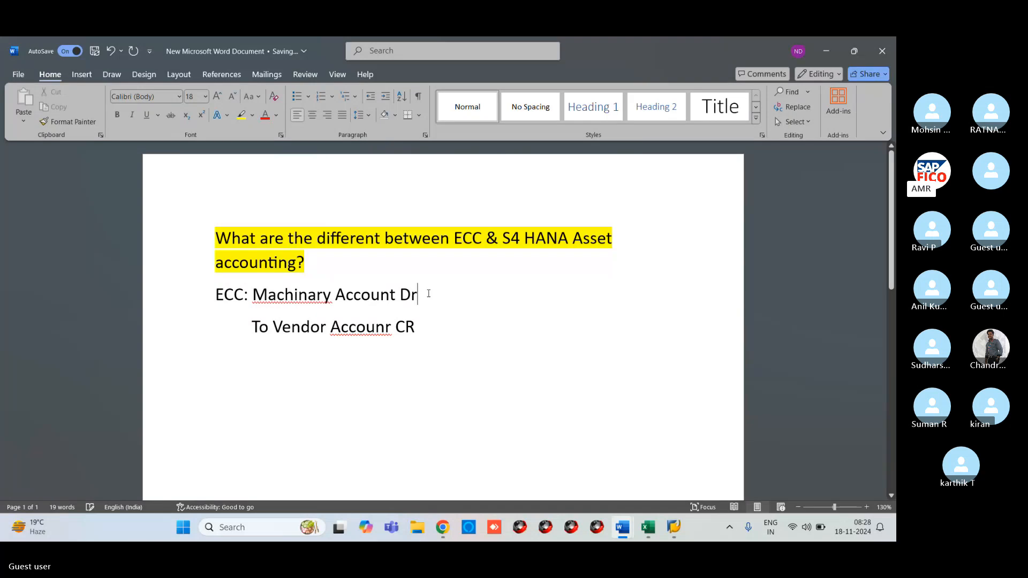
key(BackSpace)
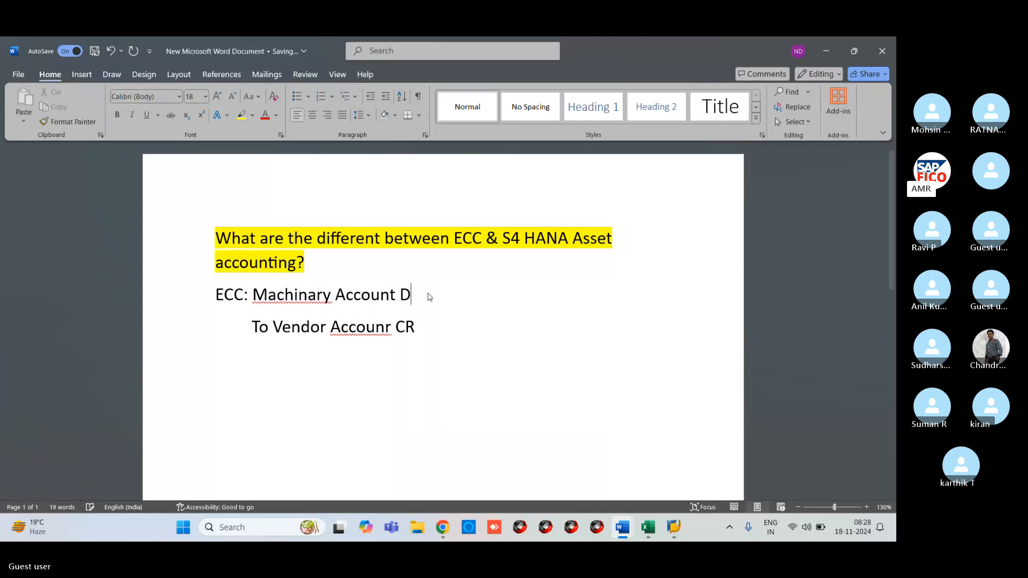
text(R)
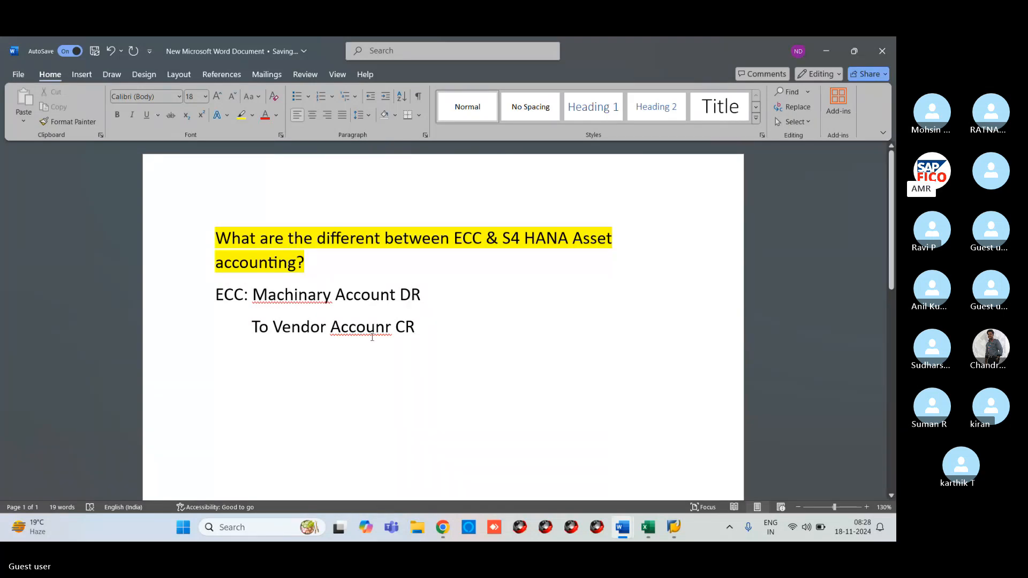